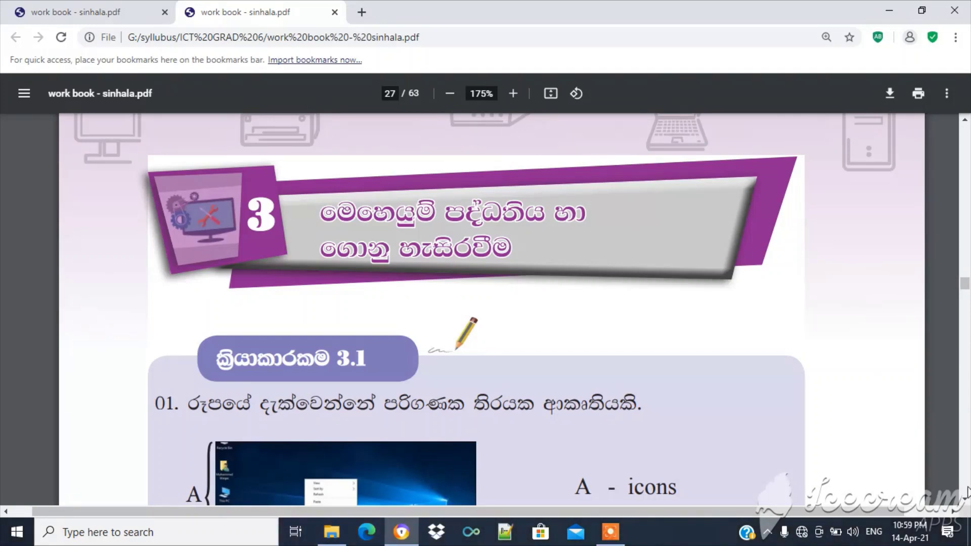
Step: Examine the labelled Windows 10 screen in activity 3.1, then minimize the open windows to inspect the real desktop and start menu
{"action": "scroll", "coordinate": [965, 499], "scroll_direction": "down", "scroll_amount": 5}
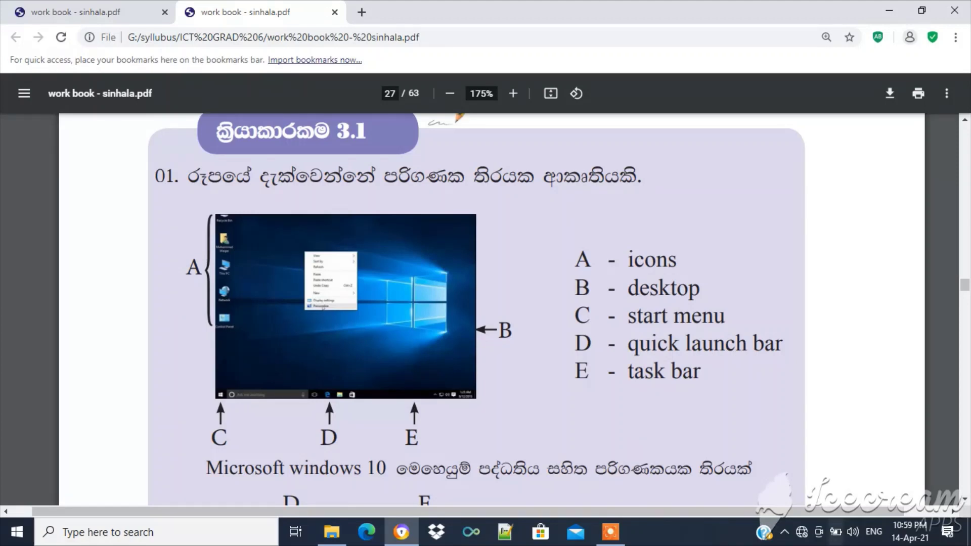
{"action": "left_click", "coordinate": [889, 11]}
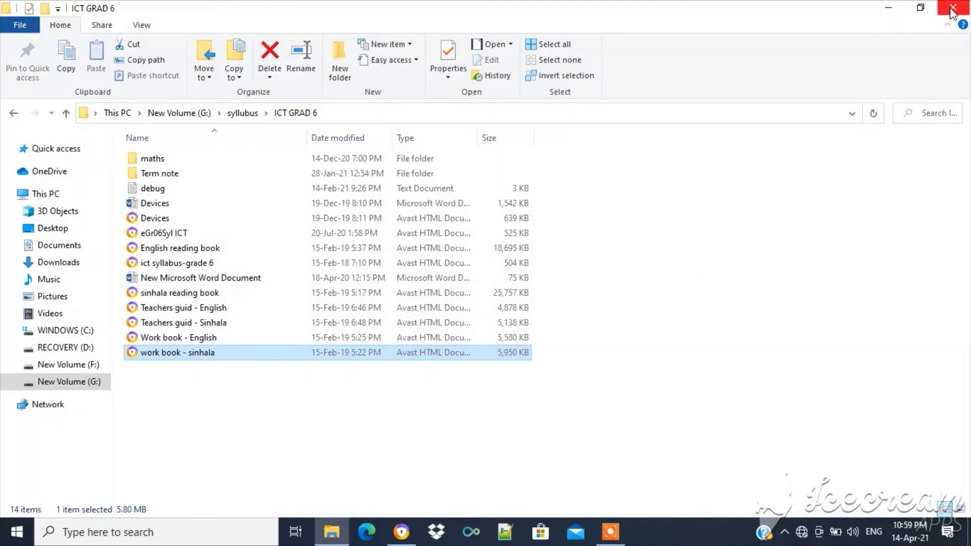
{"action": "left_click", "coordinate": [888, 11]}
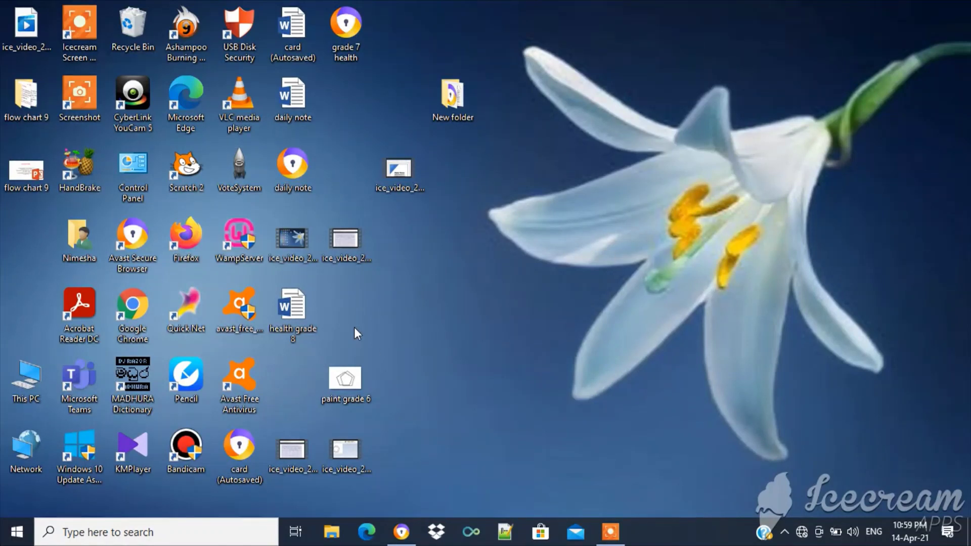
{"action": "left_click", "coordinate": [18, 533]}
{"action": "left_click", "coordinate": [18, 533]}
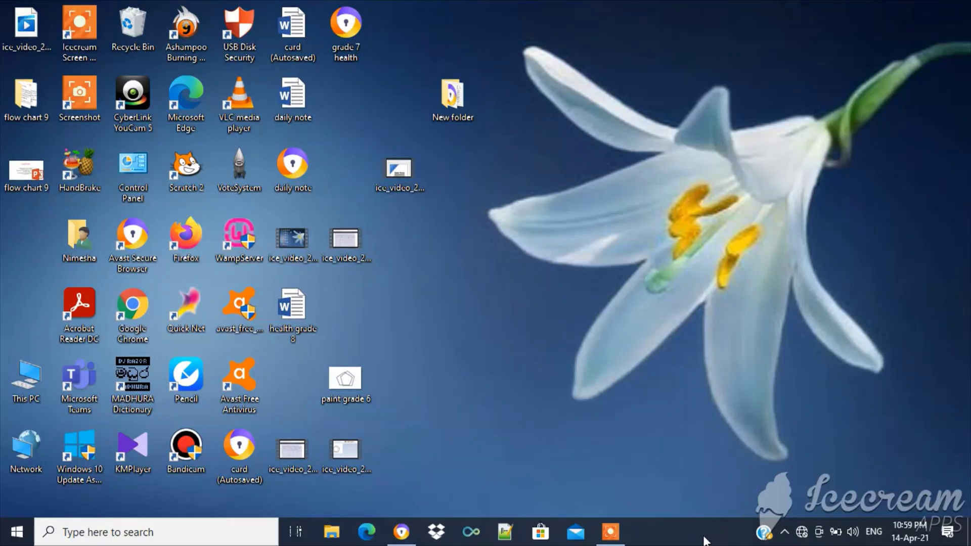
Step: Return to the Sinhala workbook PDF and examine the labelled Ubuntu screen and closing instruction of activity 3.1
{"action": "left_click", "coordinate": [402, 531]}
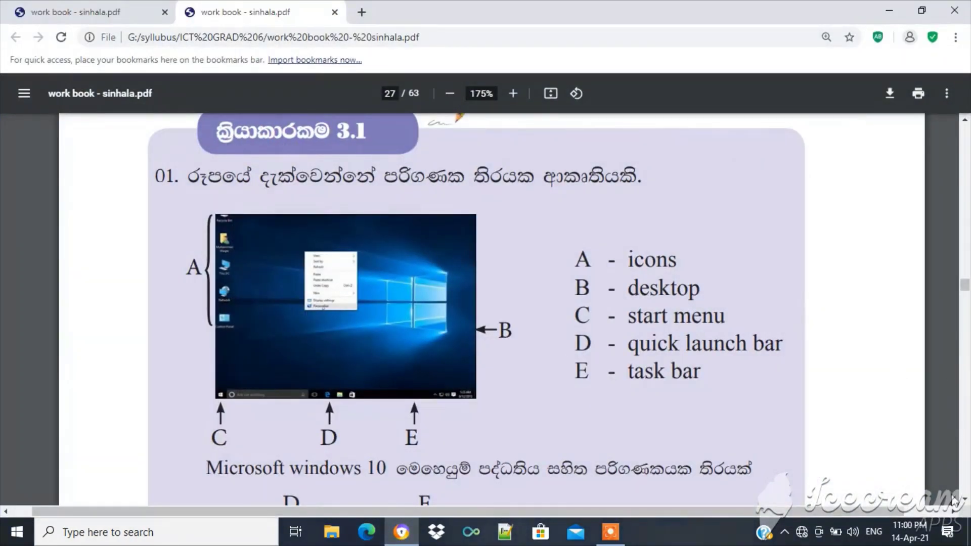
{"action": "scroll", "coordinate": [966, 502], "scroll_direction": "down", "scroll_amount": 2}
{"action": "scroll", "coordinate": [966, 501], "scroll_direction": "down", "scroll_amount": 5}
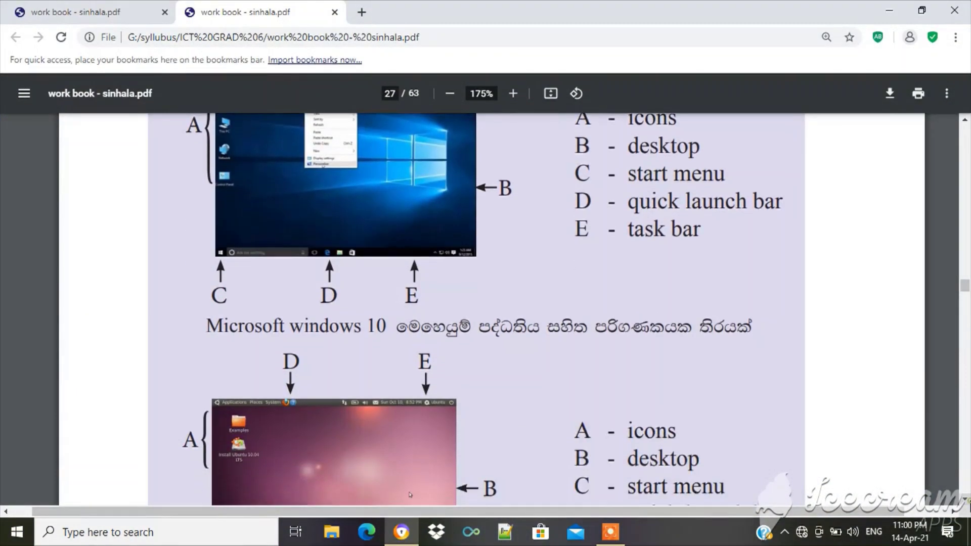
{"action": "scroll", "coordinate": [966, 502], "scroll_direction": "down", "scroll_amount": 1}
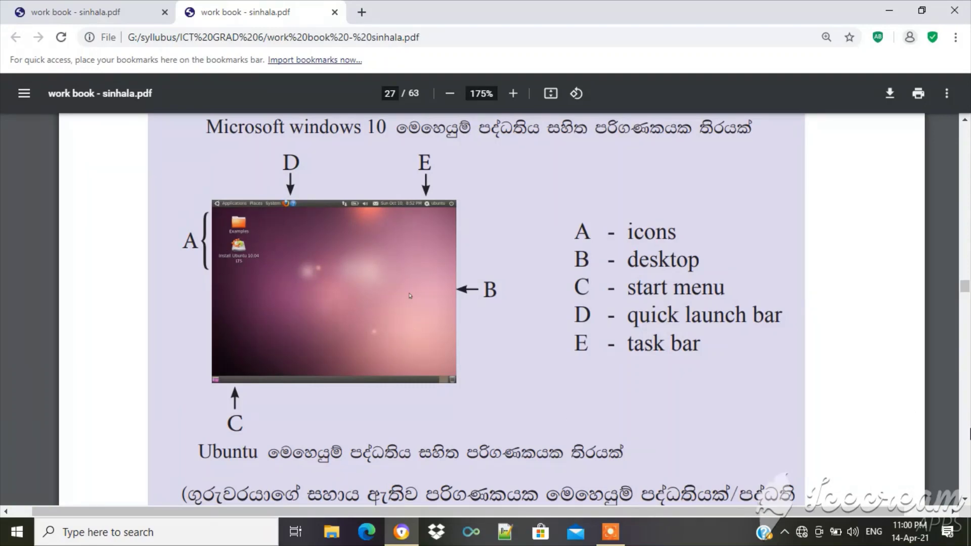
{"action": "scroll", "coordinate": [485, 308], "scroll_direction": "down", "scroll_amount": 3}
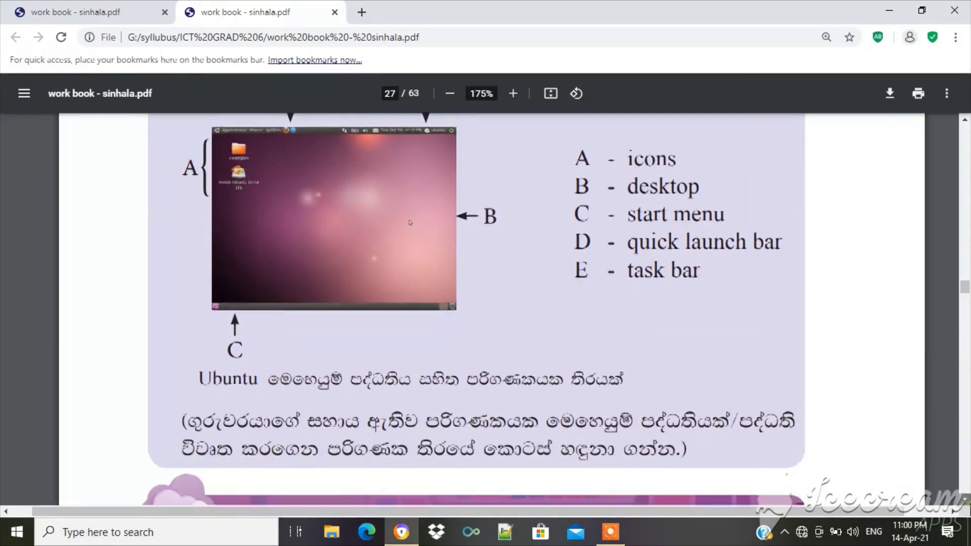
{"action": "scroll", "coordinate": [966, 504], "scroll_direction": "down", "scroll_amount": 3}
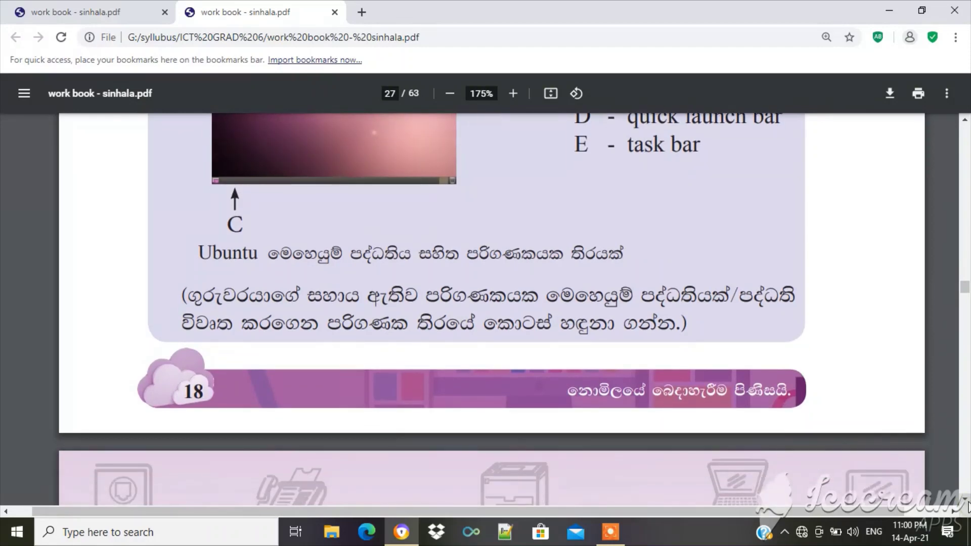
Step: Examine question 02 on page 28, which matches operating system trademarks in column A with names in column B
{"action": "scroll", "coordinate": [966, 503], "scroll_direction": "down", "scroll_amount": 5}
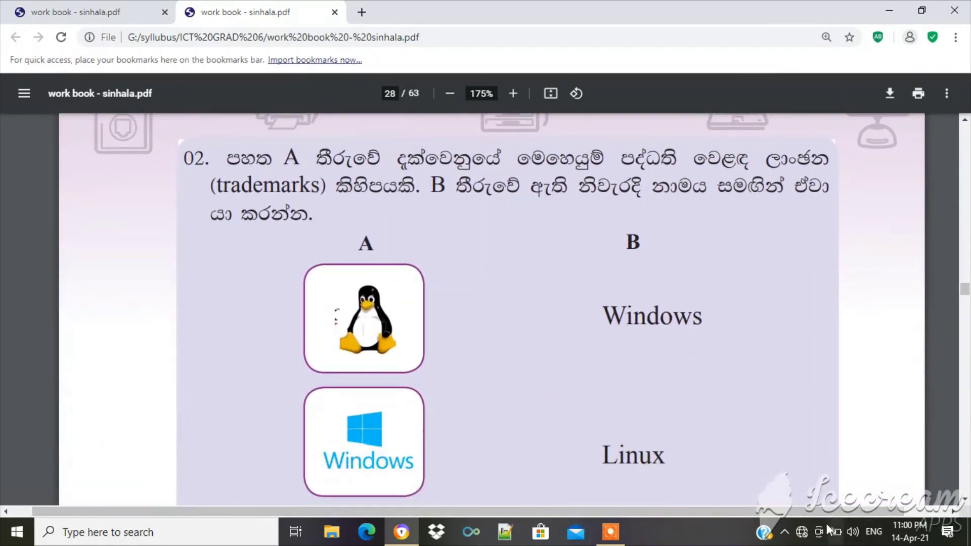
{"action": "left_click", "coordinate": [449, 94]}
{"action": "left_click", "coordinate": [449, 94]}
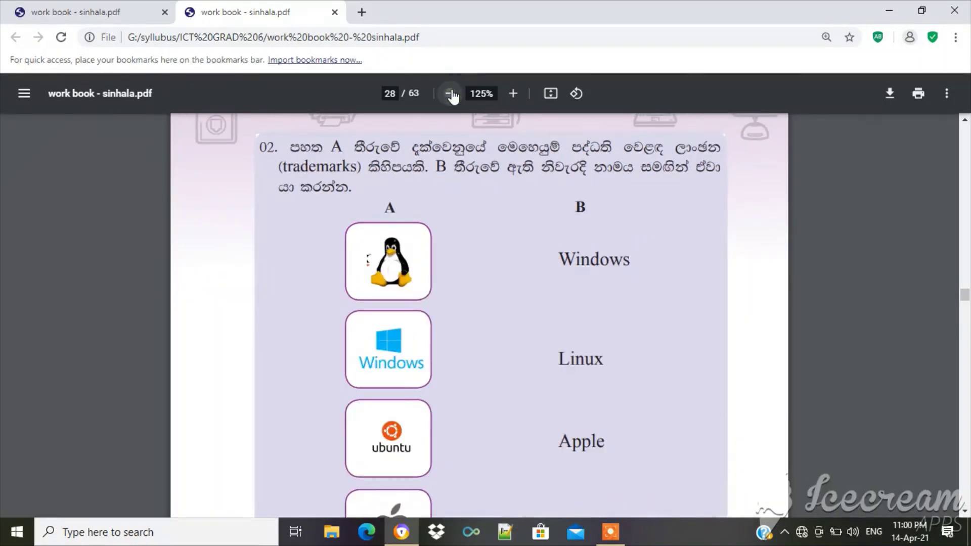
{"action": "left_click", "coordinate": [449, 93]}
{"action": "left_click", "coordinate": [450, 94]}
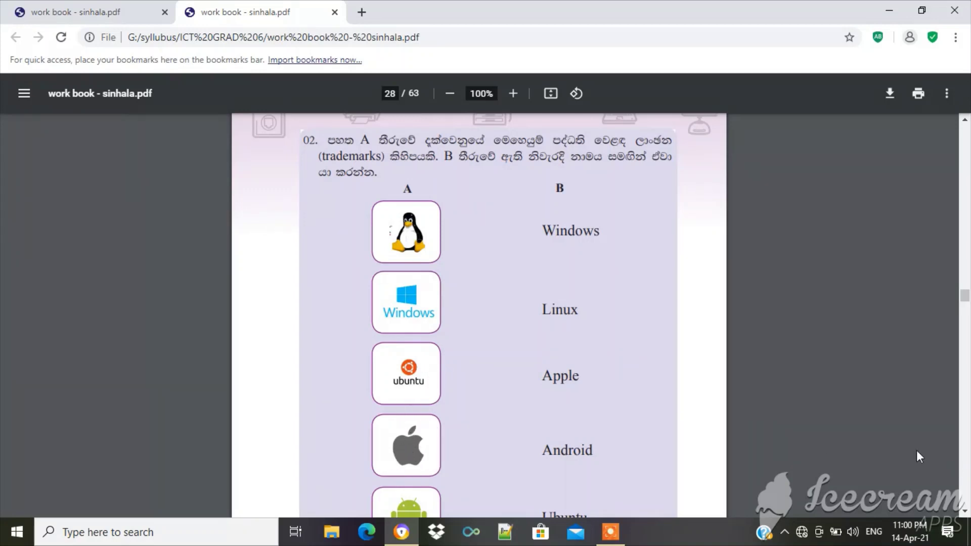
{"action": "left_click", "coordinate": [964, 510]}
{"action": "scroll", "coordinate": [964, 511], "scroll_direction": "down", "scroll_amount": 3}
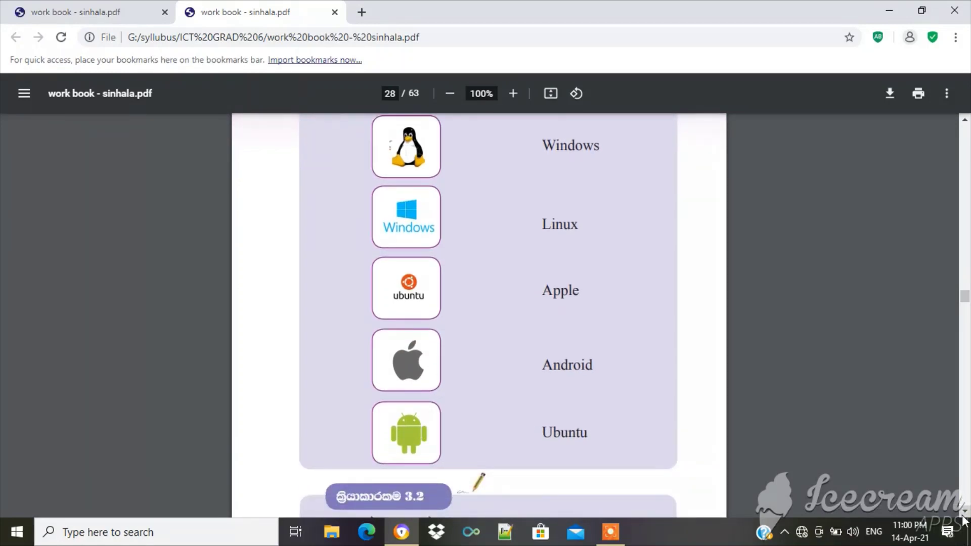
Step: Read question 1 of activity 3.2 at the end of page 28 at a readable size
{"action": "scroll", "coordinate": [964, 518], "scroll_direction": "down", "scroll_amount": 4}
{"action": "scroll", "coordinate": [964, 521], "scroll_direction": "down", "scroll_amount": 3}
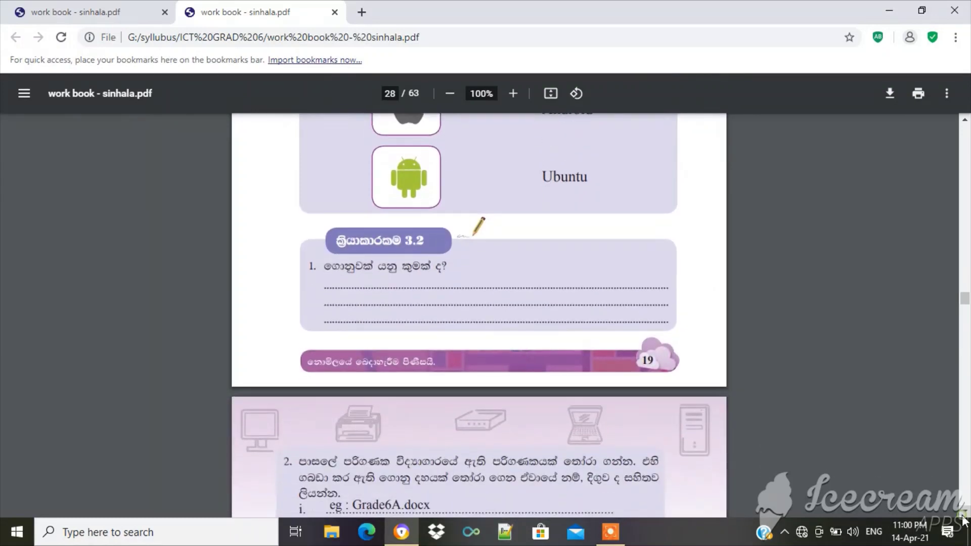
{"action": "left_click", "coordinate": [514, 94]}
{"action": "left_click", "coordinate": [516, 95]}
{"action": "left_click", "coordinate": [515, 94]}
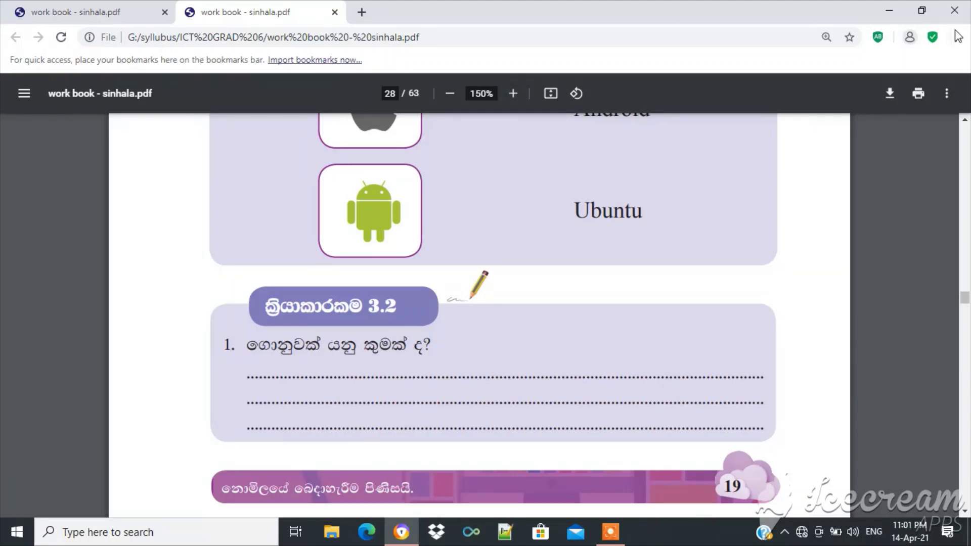
Step: Read questions 2 and 3 of activity 3.2 on page 29, including the file name list and the details table
{"action": "left_click", "coordinate": [964, 511]}
{"action": "scroll", "coordinate": [965, 513], "scroll_direction": "down", "scroll_amount": 6}
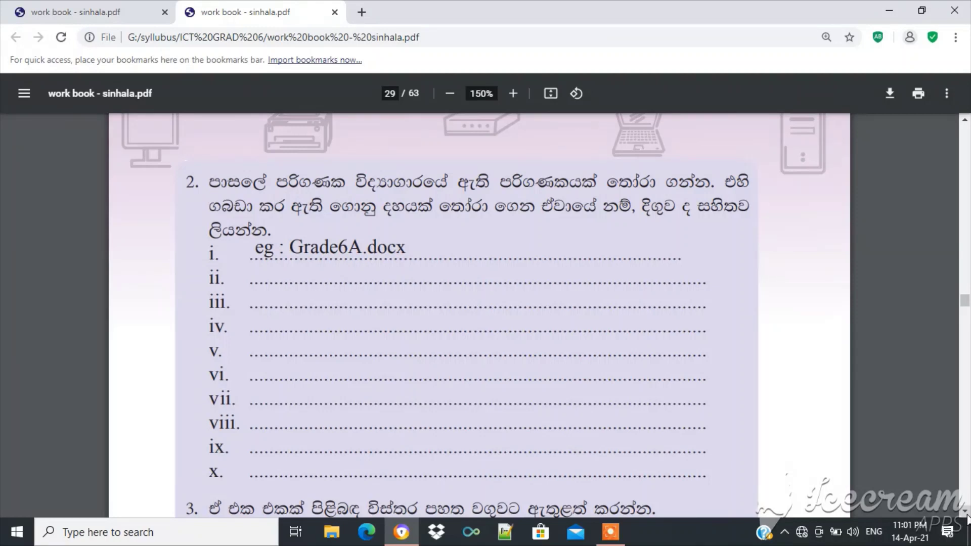
{"action": "scroll", "coordinate": [966, 519], "scroll_direction": "down", "scroll_amount": 2}
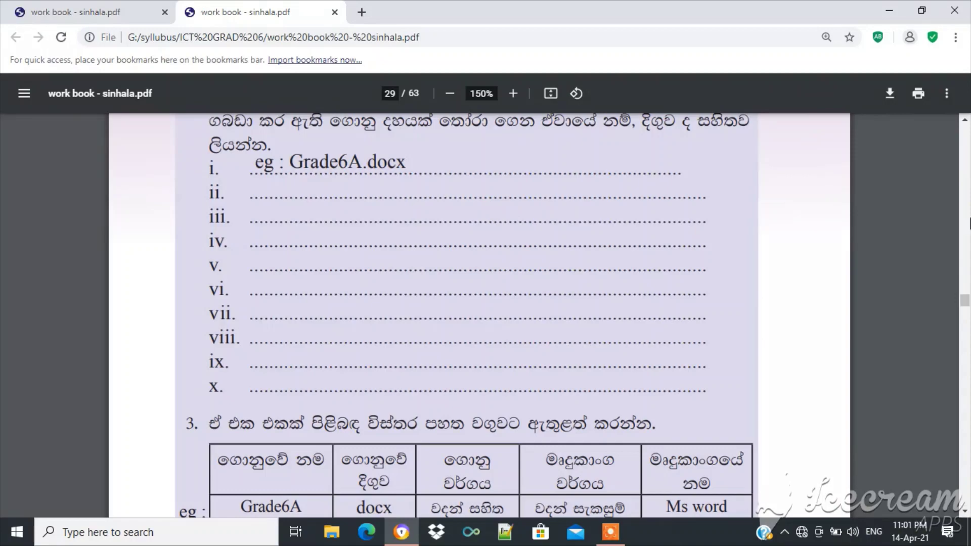
Step: Open New folder from the desktop and check the file type of the Baby Doll audio file in its properties
{"action": "left_click", "coordinate": [888, 11]}
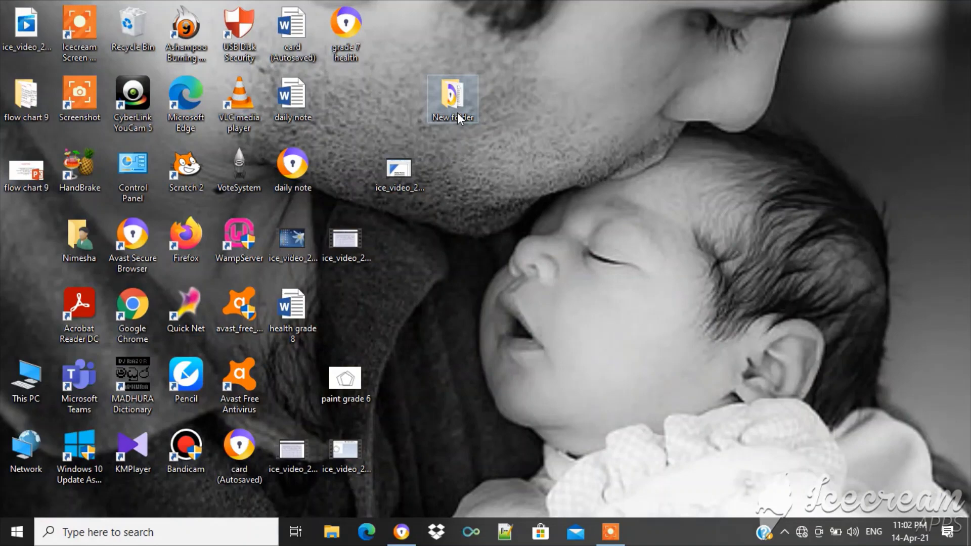
{"action": "double_click", "coordinate": [458, 115]}
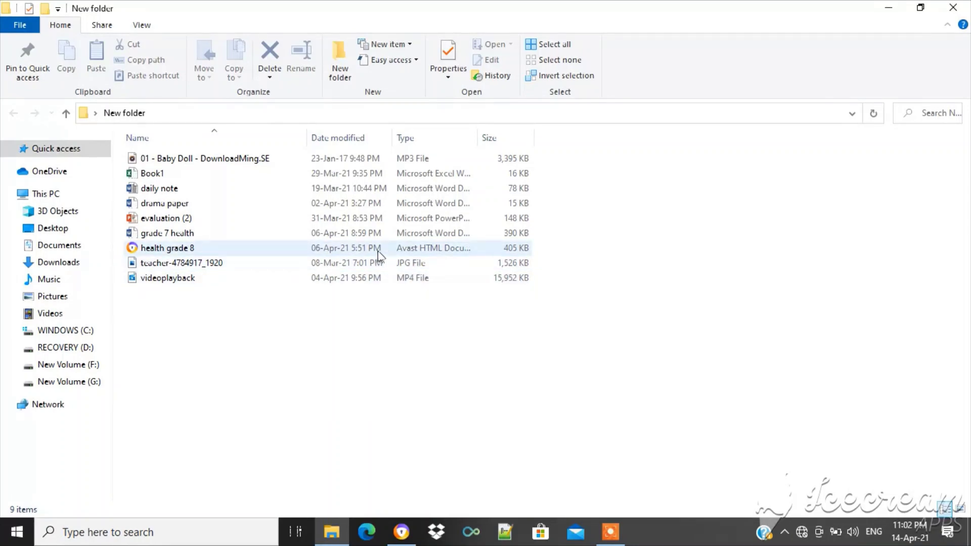
{"action": "right_click", "coordinate": [367, 165]}
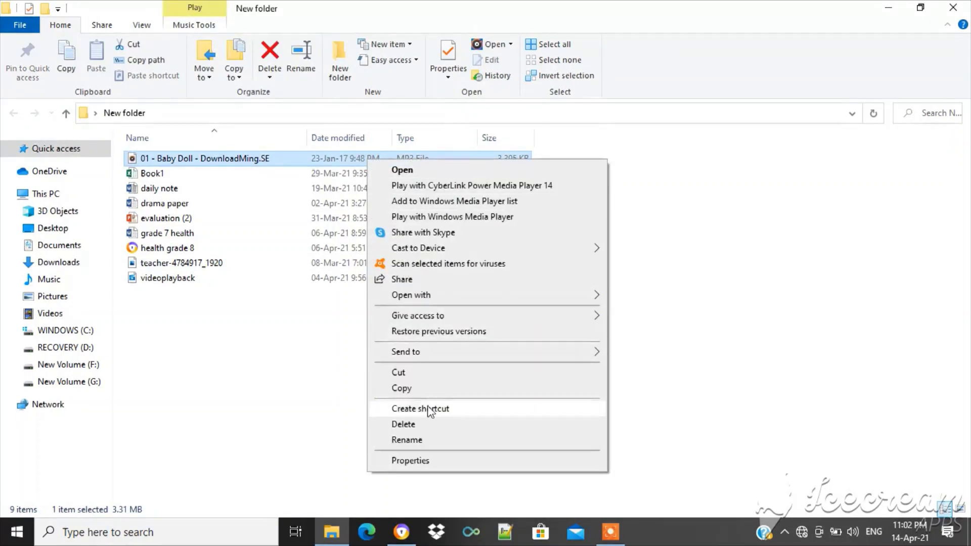
{"action": "left_click", "coordinate": [410, 460]}
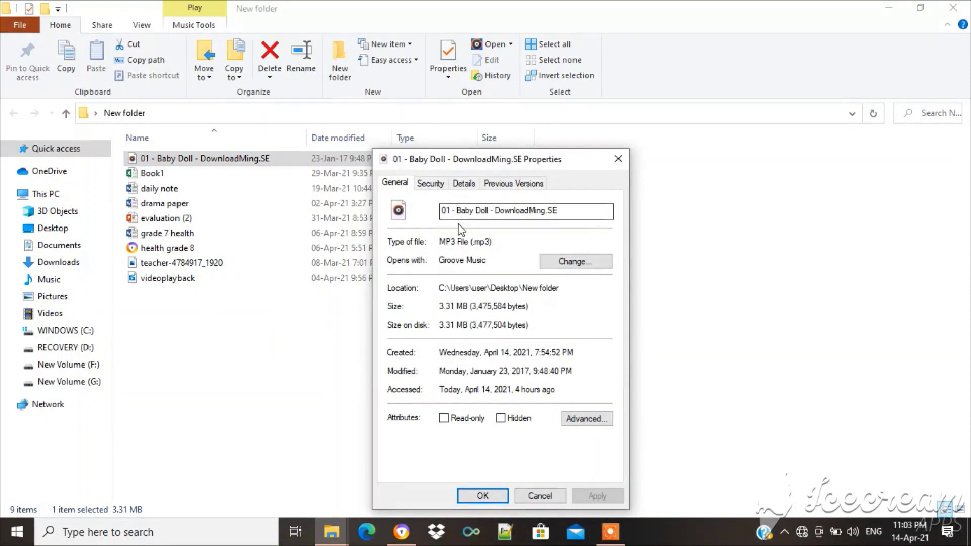
{"action": "left_click", "coordinate": [484, 210]}
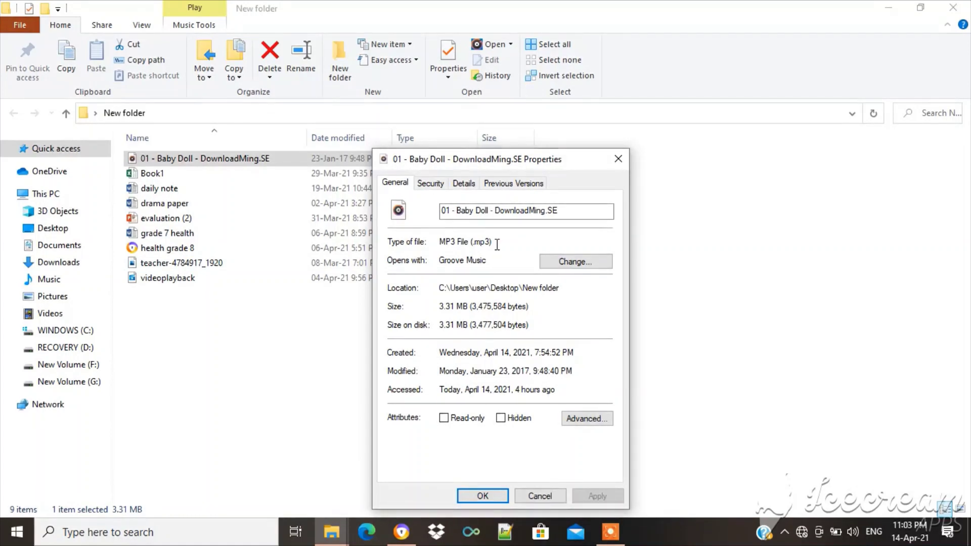
{"action": "left_click", "coordinate": [617, 159]}
Step: Check the name and file type of Book1 in its properties, reviewing them a second time before closing
{"action": "left_click", "coordinate": [444, 168]}
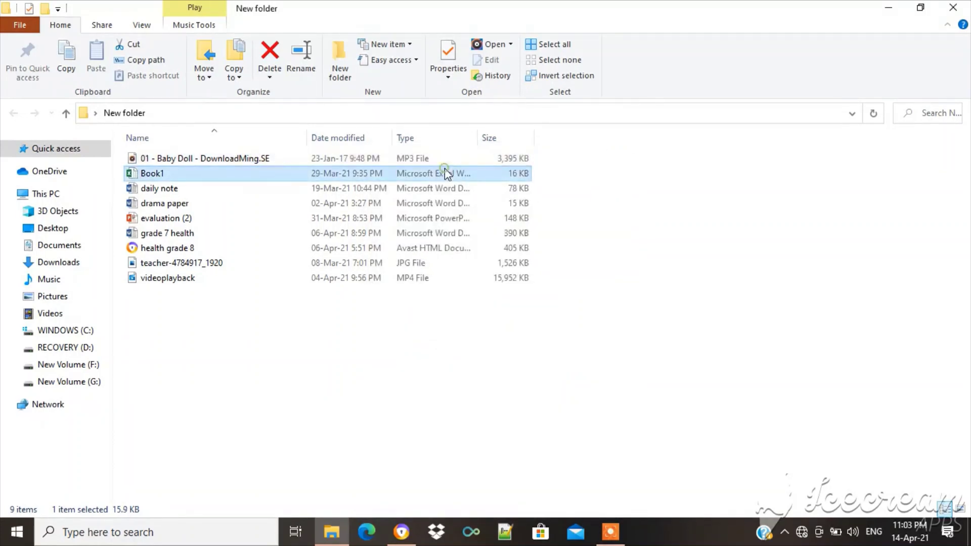
{"action": "right_click", "coordinate": [444, 168]}
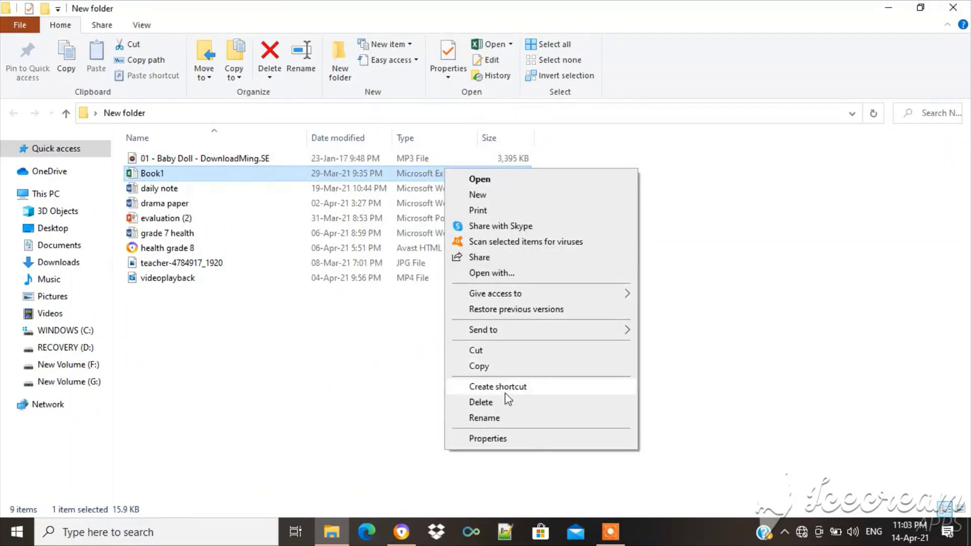
{"action": "left_click", "coordinate": [506, 442]}
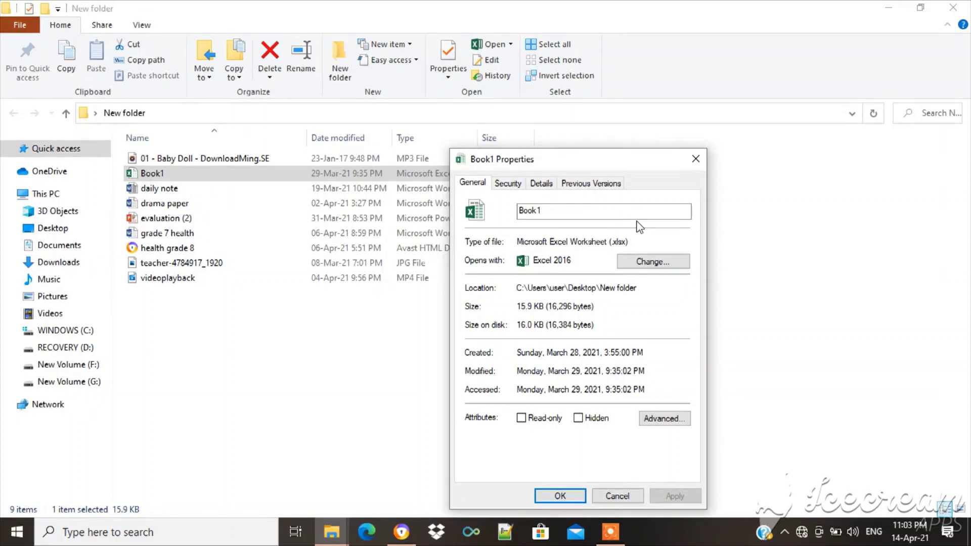
{"action": "left_click", "coordinate": [696, 157]}
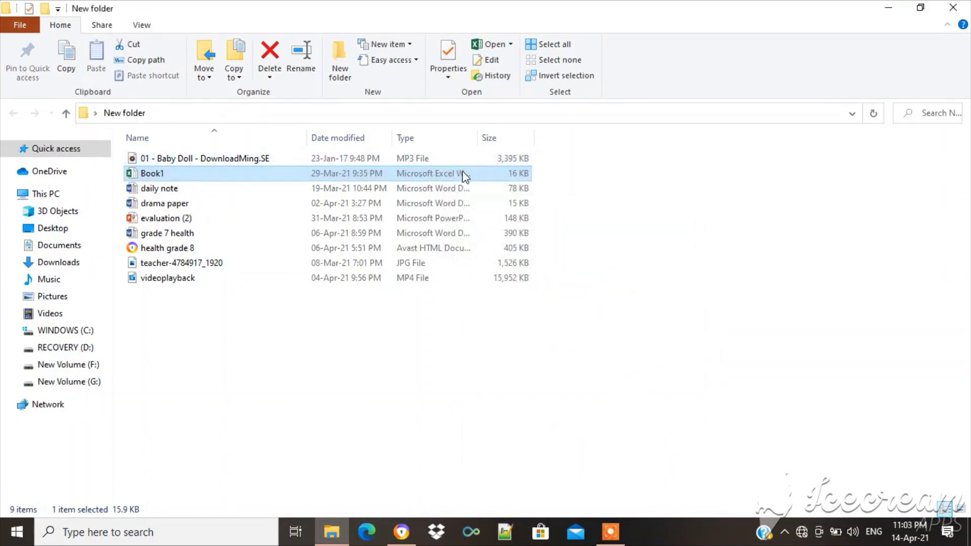
{"action": "right_click", "coordinate": [462, 171]}
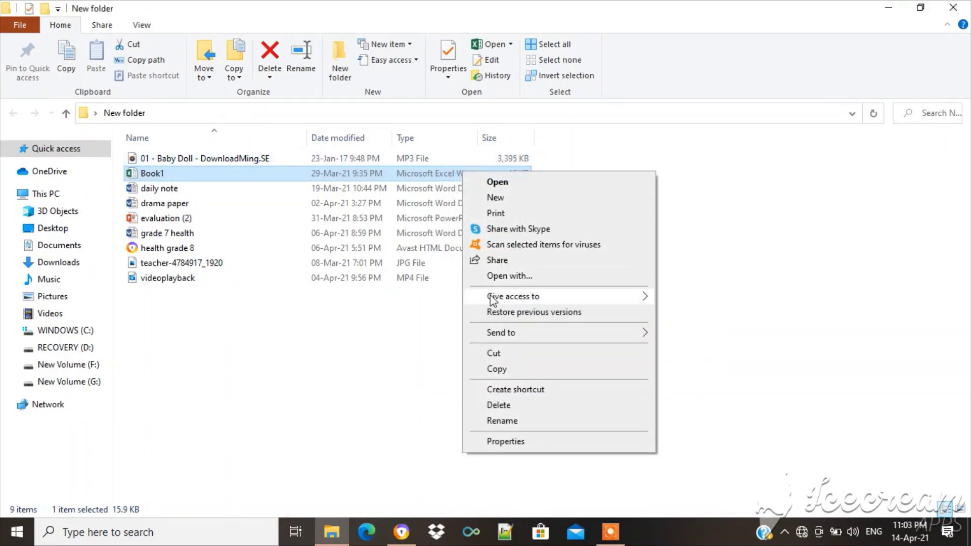
{"action": "left_click", "coordinate": [511, 442]}
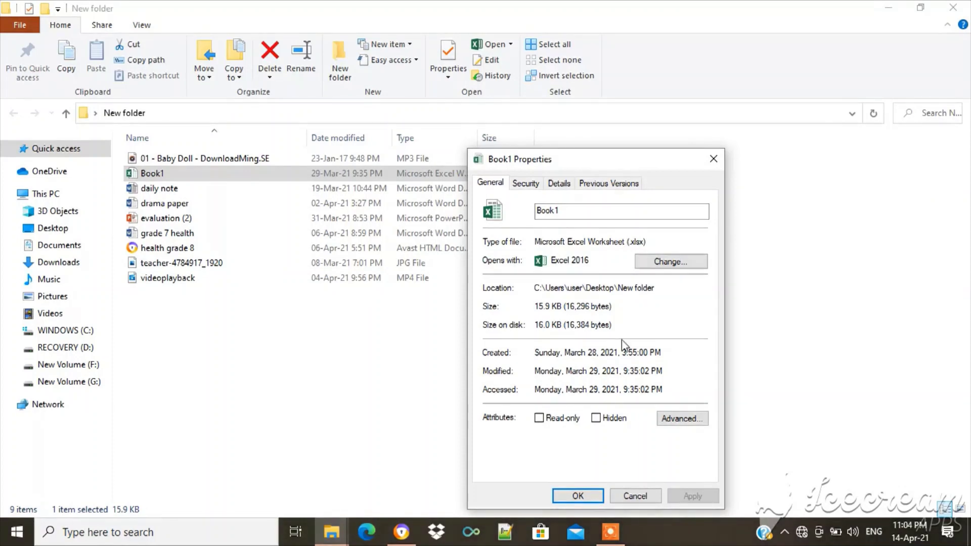
{"action": "left_click", "coordinate": [578, 496]}
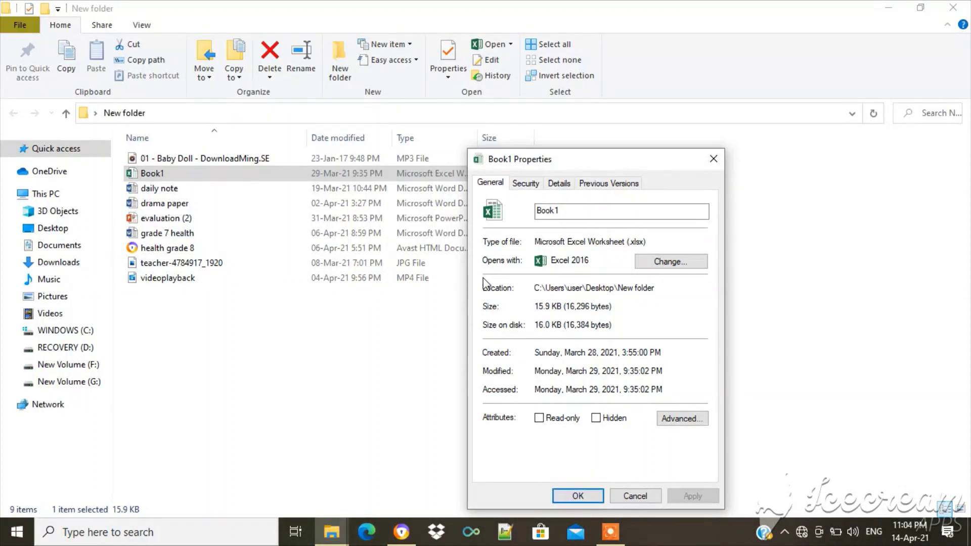
Step: Check the file type and extension of the daily note document in its properties and close them
{"action": "left_click", "coordinate": [389, 191]}
{"action": "right_click", "coordinate": [389, 191]}
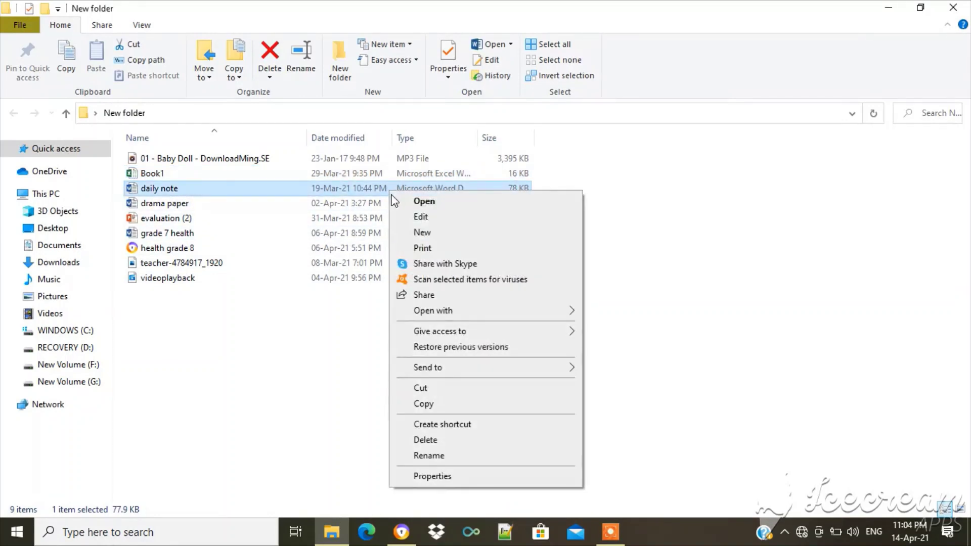
{"action": "left_click", "coordinate": [445, 476]}
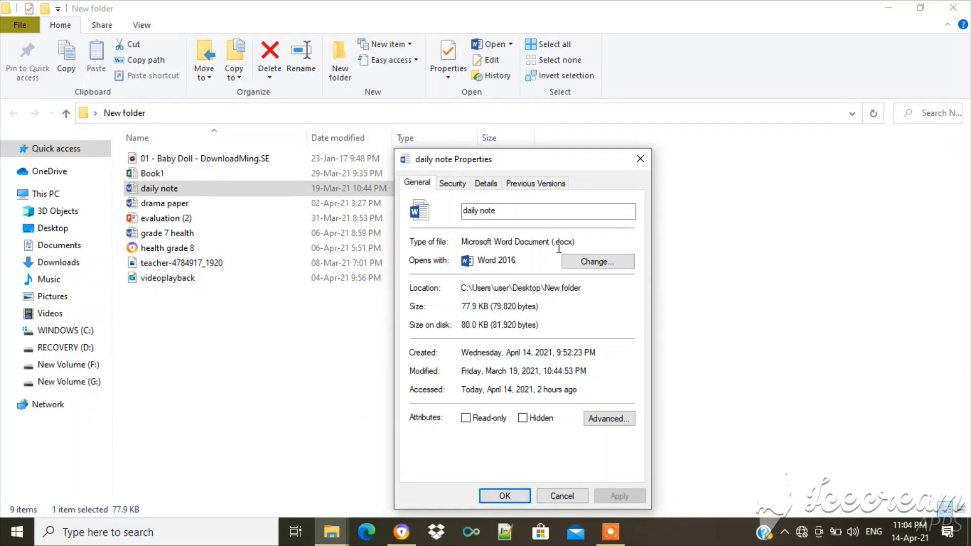
{"action": "left_click", "coordinate": [645, 153]}
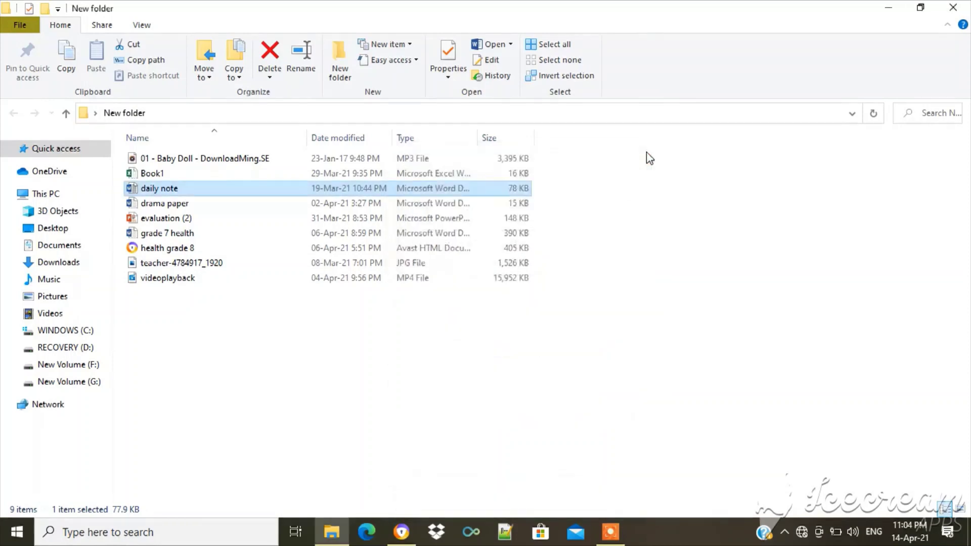
Step: Display the properties of the evaluation (2) presentation to check its file type and extension
{"action": "left_click", "coordinate": [393, 218]}
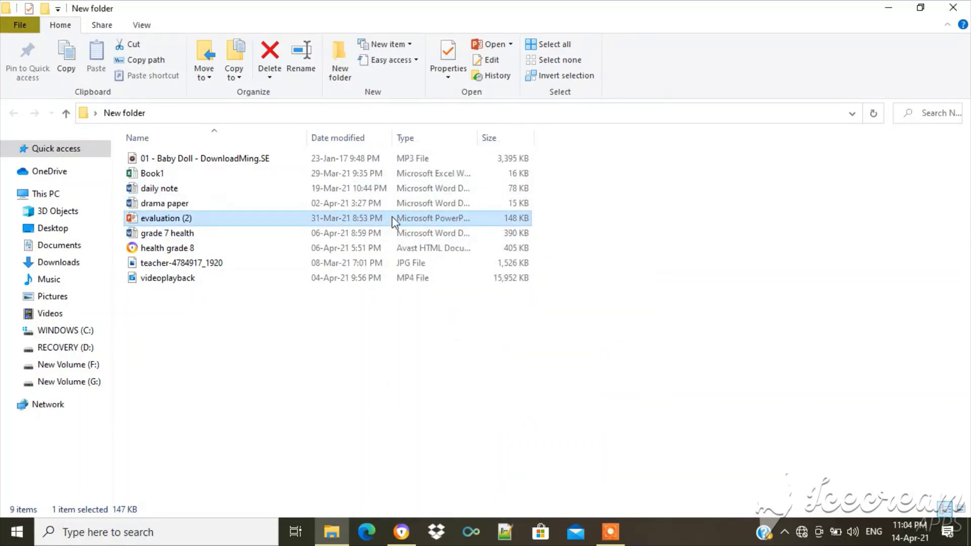
{"action": "right_click", "coordinate": [392, 218]}
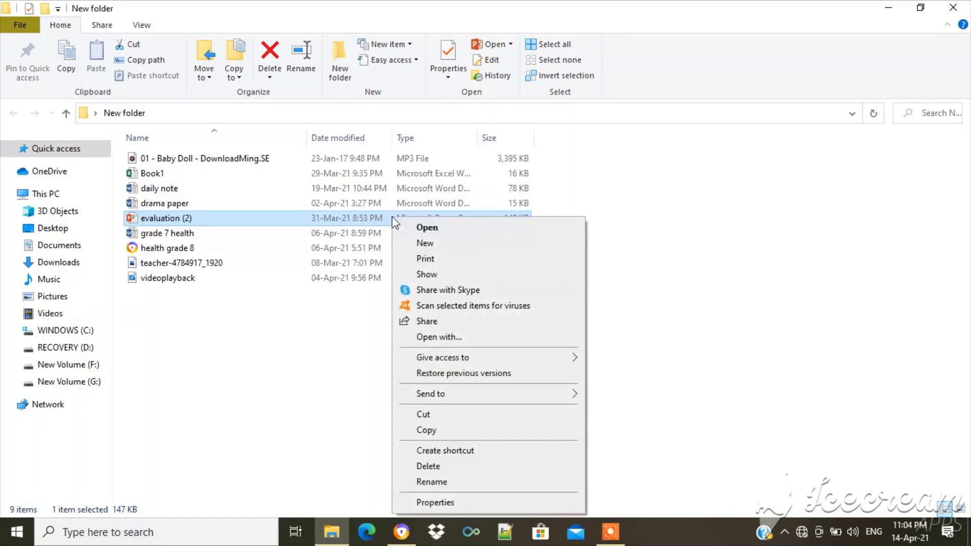
{"action": "left_click", "coordinate": [451, 502]}
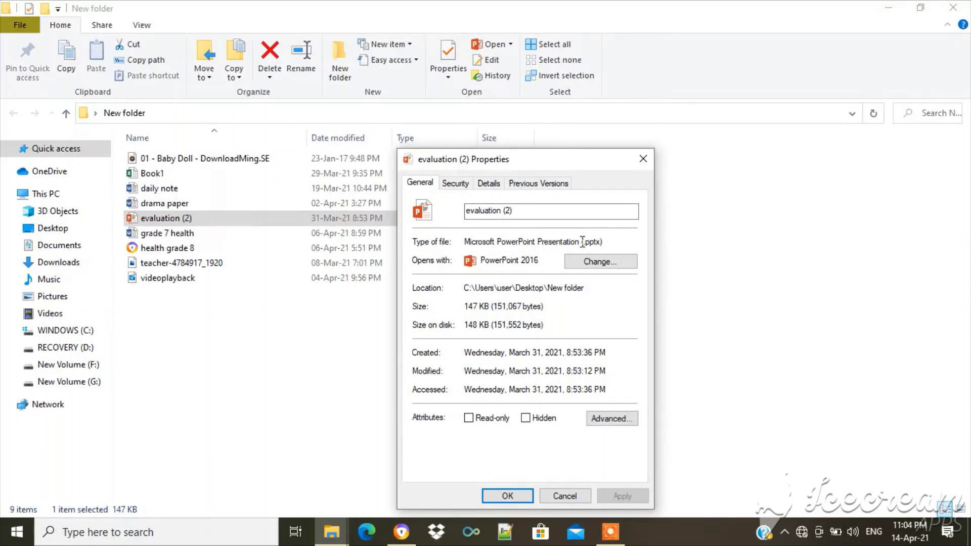
Step: Close the evaluation (2) properties and check the file type and extension of health grade 8 in its properties
{"action": "left_click", "coordinate": [642, 158]}
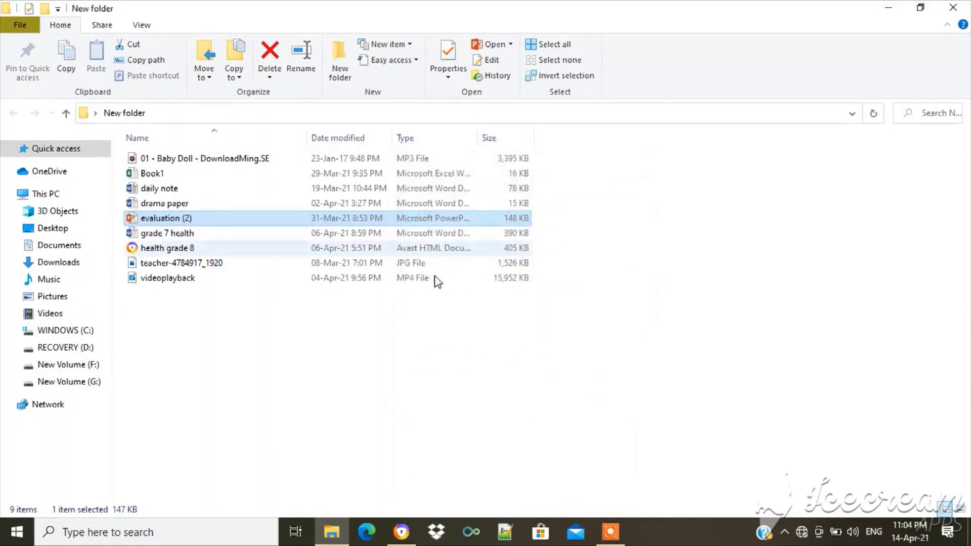
{"action": "right_click", "coordinate": [387, 253]}
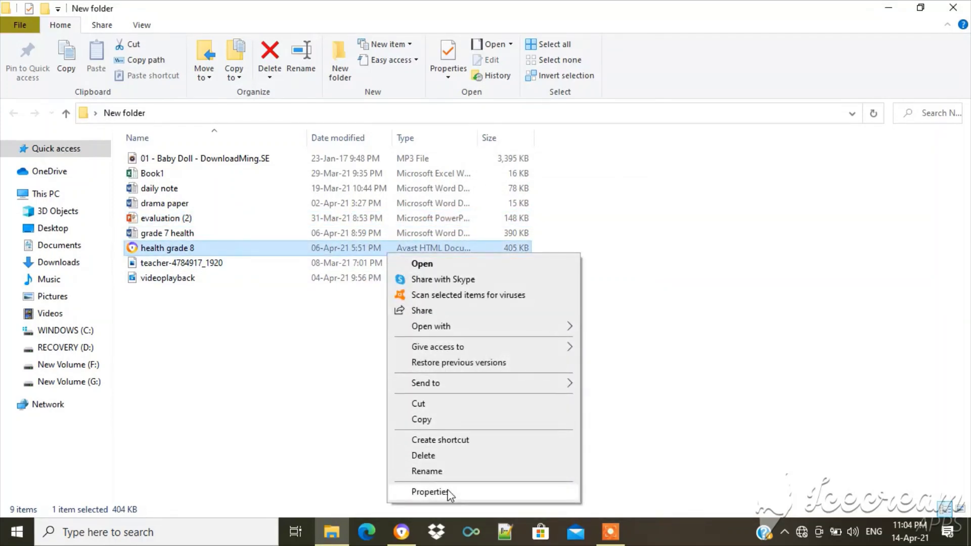
{"action": "left_click", "coordinate": [448, 492]}
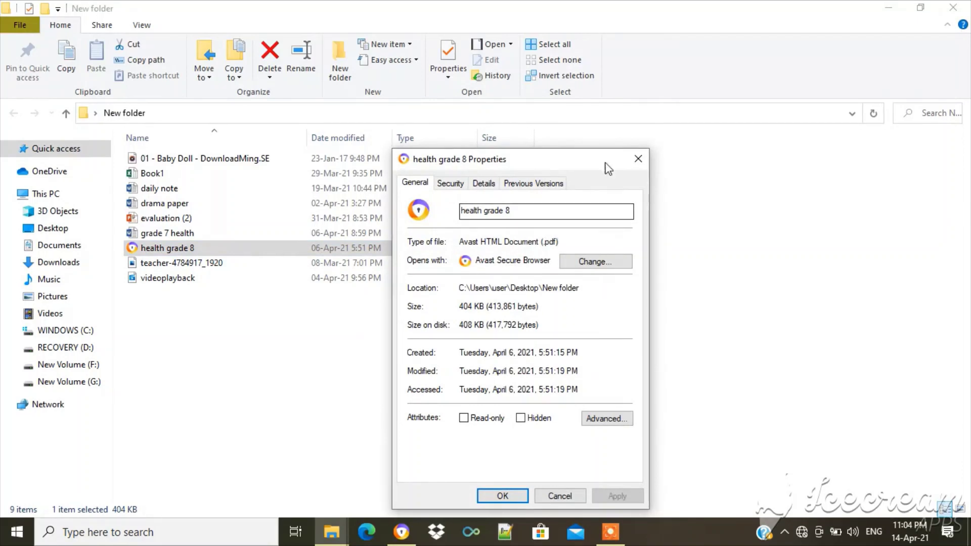
{"action": "left_click", "coordinate": [639, 156]}
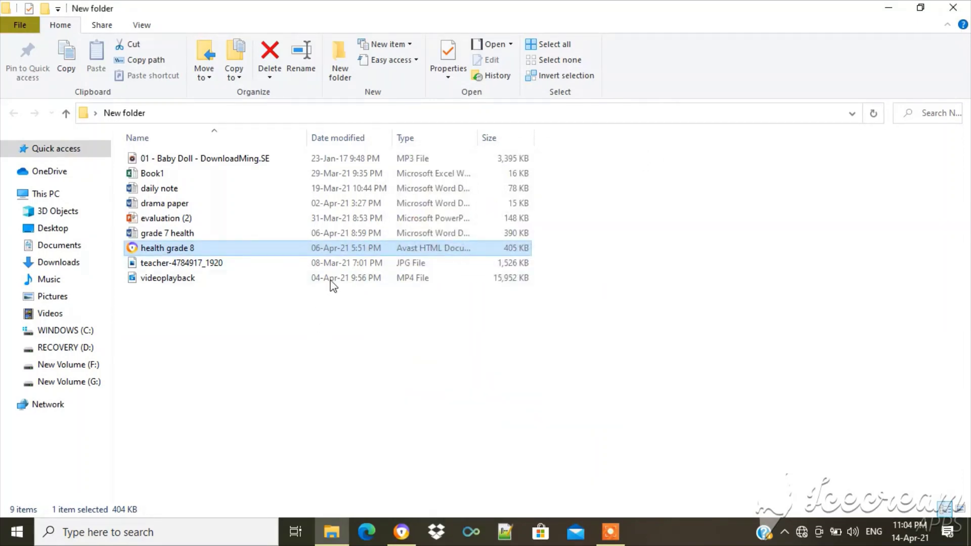
Step: Check the file type and extension of the teacher-4784917_1920 image in its properties and close them
{"action": "left_click", "coordinate": [344, 264]}
{"action": "right_click", "coordinate": [345, 271]}
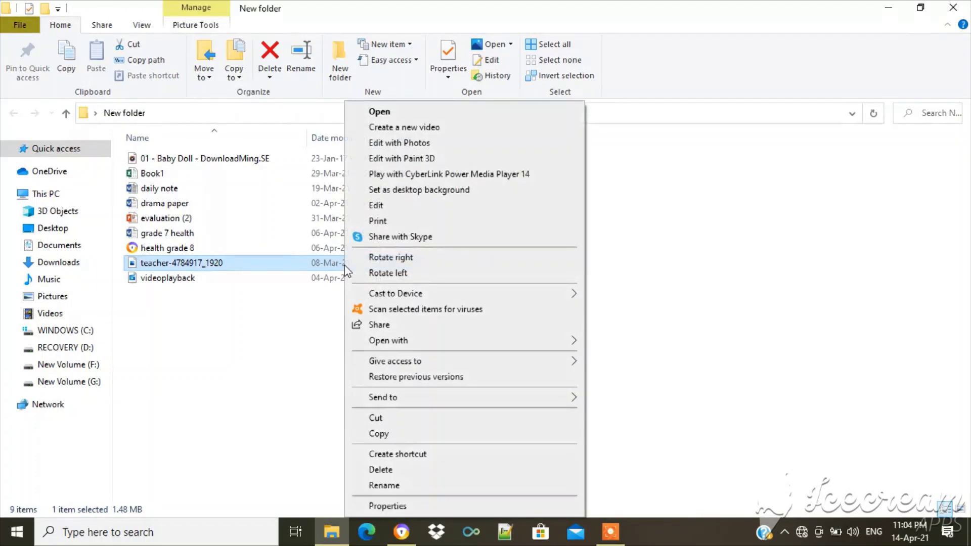
{"action": "left_click", "coordinate": [387, 506]}
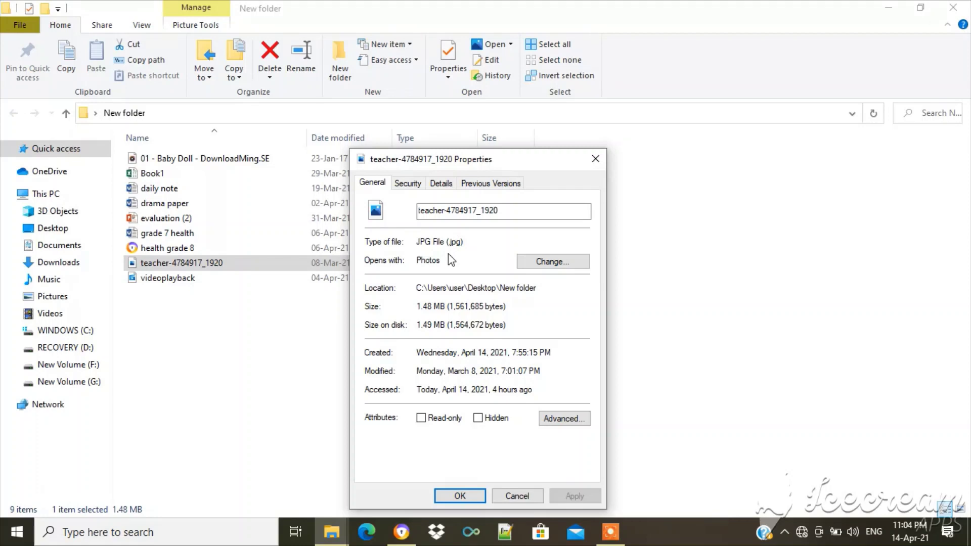
{"action": "left_click", "coordinate": [597, 159]}
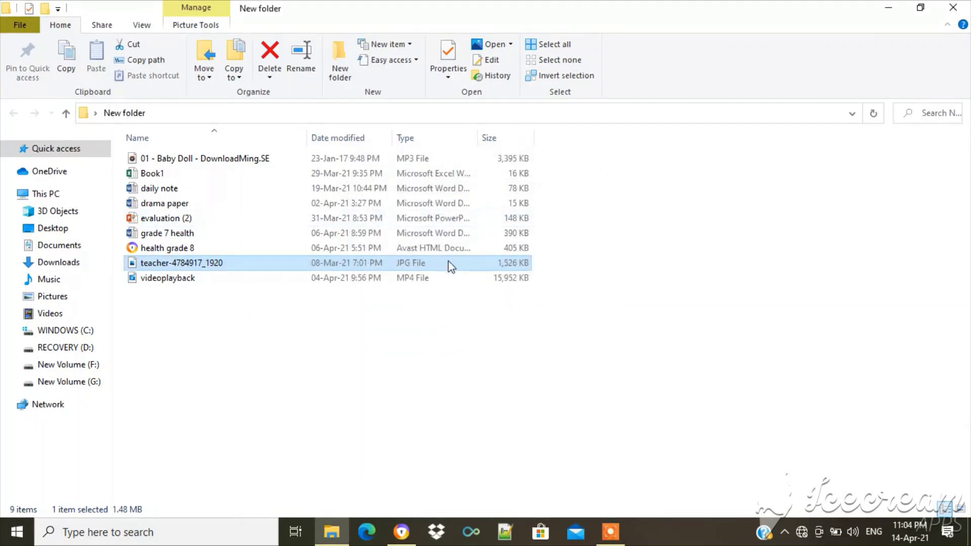
Step: Check the file type and extension of videoplayback in its properties, closing them and the New folder window
{"action": "left_click", "coordinate": [433, 283]}
{"action": "right_click", "coordinate": [433, 283]}
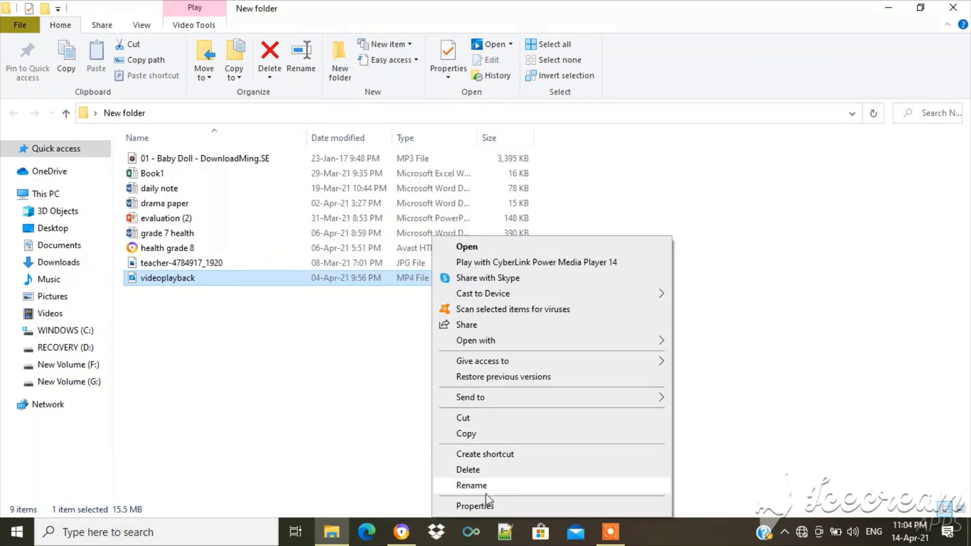
{"action": "left_click", "coordinate": [487, 510]}
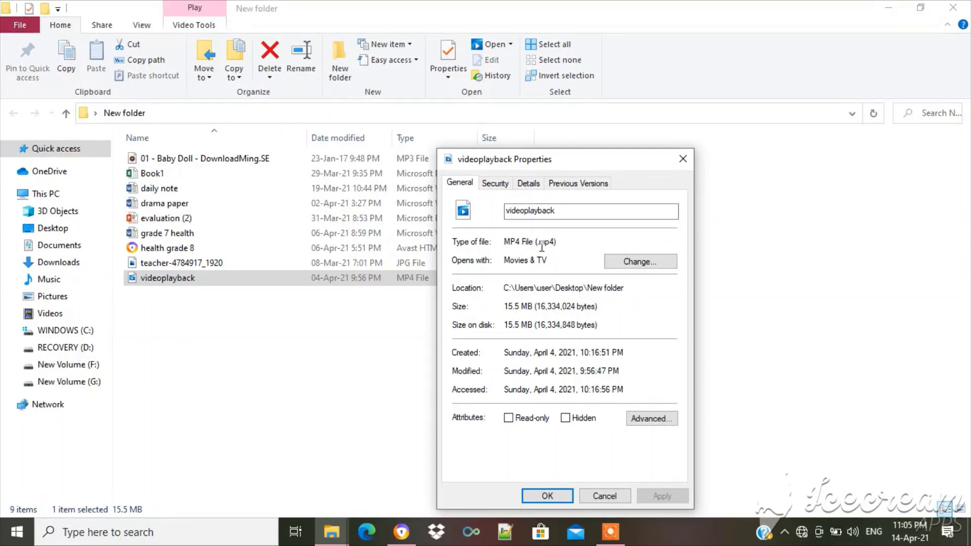
{"action": "left_click", "coordinate": [682, 158]}
{"action": "left_click", "coordinate": [953, 7]}
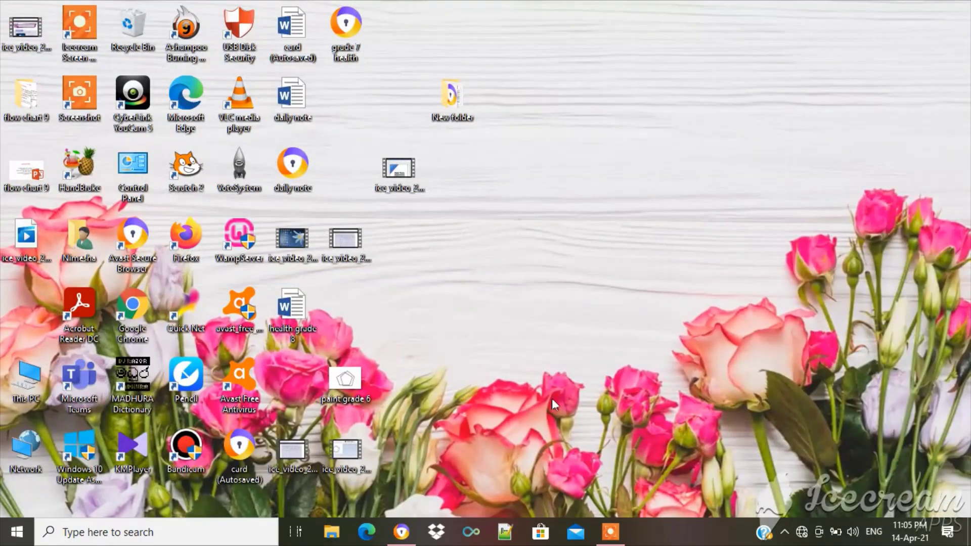
Step: Switch to work book - sinhala.pdf in the browser and read the file details table and activity 3.3 on the Paint window's parts
{"action": "left_click", "coordinate": [403, 534]}
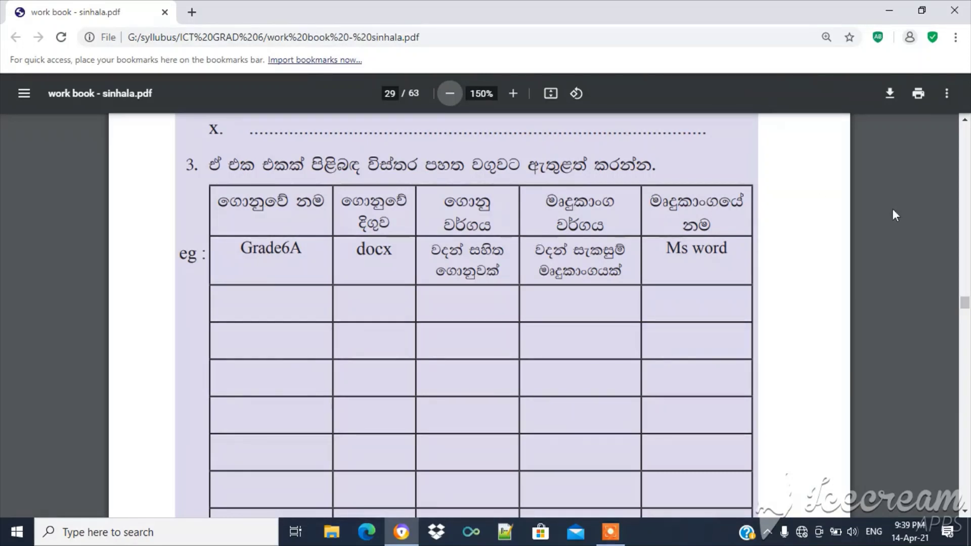
{"action": "left_click", "coordinate": [965, 511]}
{"action": "scroll", "coordinate": [964, 512], "scroll_direction": "down", "scroll_amount": 6}
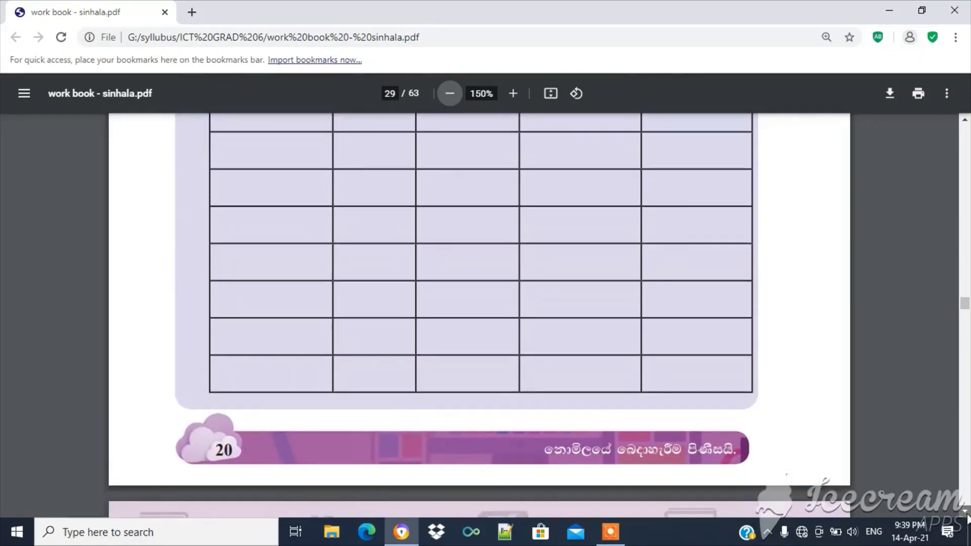
{"action": "scroll", "coordinate": [965, 513], "scroll_direction": "down", "scroll_amount": 5}
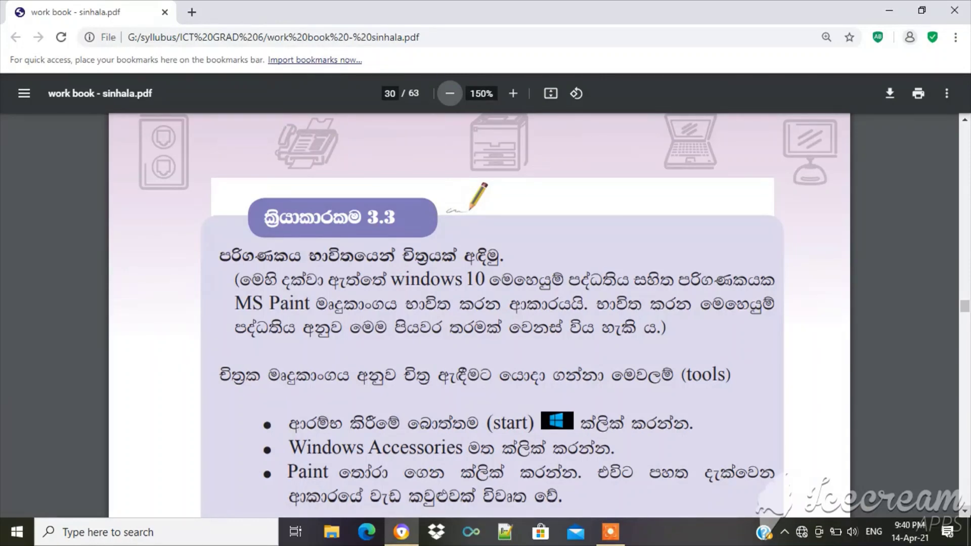
{"action": "scroll", "coordinate": [483, 314], "scroll_direction": "down", "scroll_amount": 5}
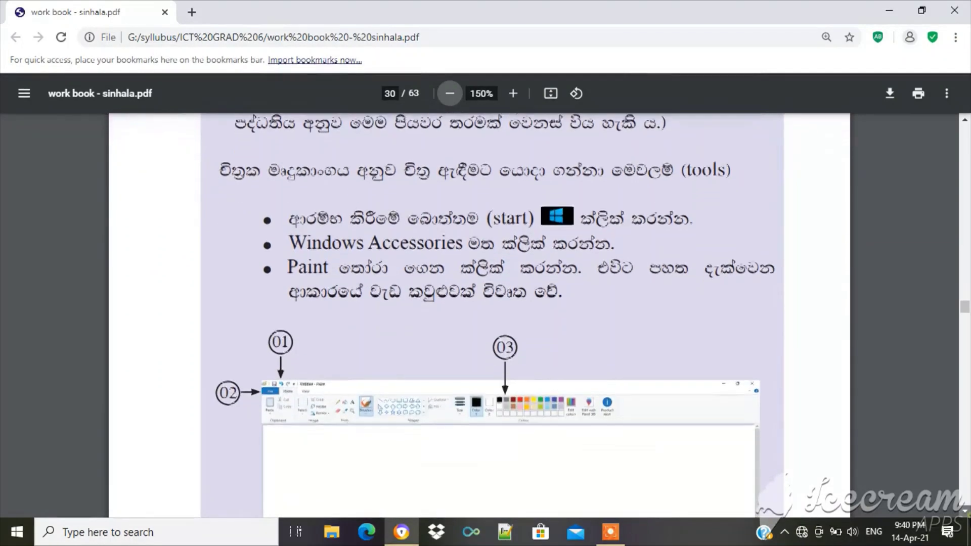
{"action": "scroll", "coordinate": [483, 313], "scroll_direction": "down", "scroll_amount": 1}
{"action": "scroll", "coordinate": [483, 314], "scroll_direction": "down", "scroll_amount": 2}
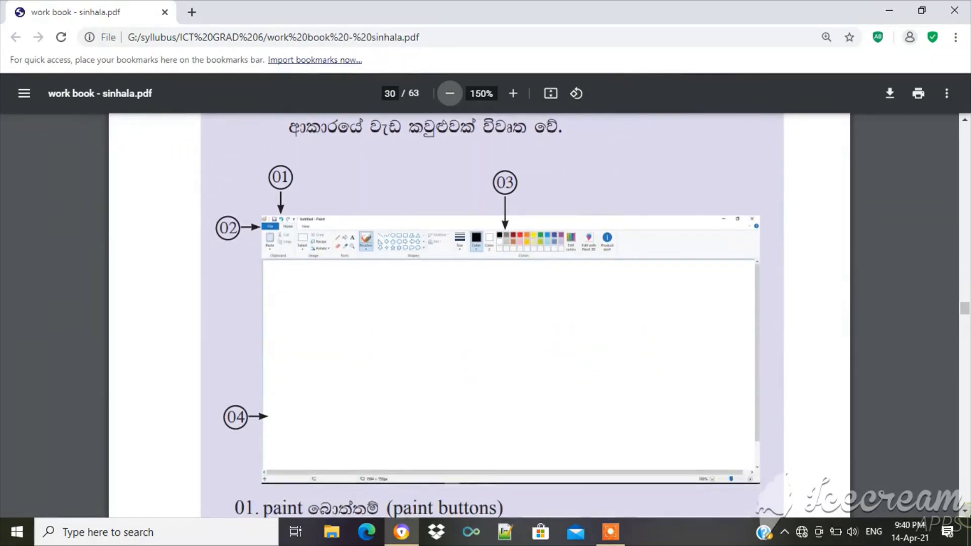
{"action": "scroll", "coordinate": [483, 314], "scroll_direction": "down", "scroll_amount": 5}
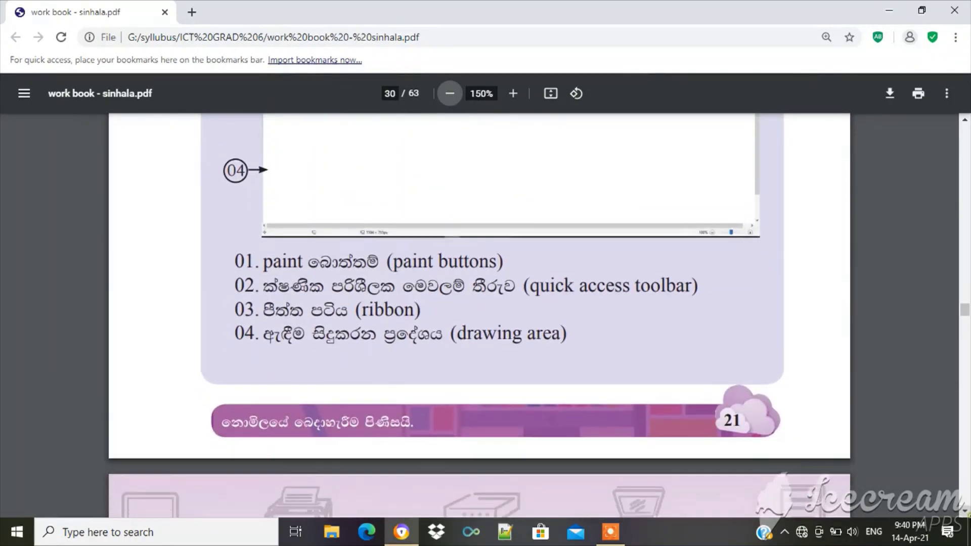
Step: Read the workbook's table of Paint icons, from Select, Crop, Resize and Rotate through the pencil to the brush tool
{"action": "scroll", "coordinate": [484, 313], "scroll_direction": "down", "scroll_amount": 5}
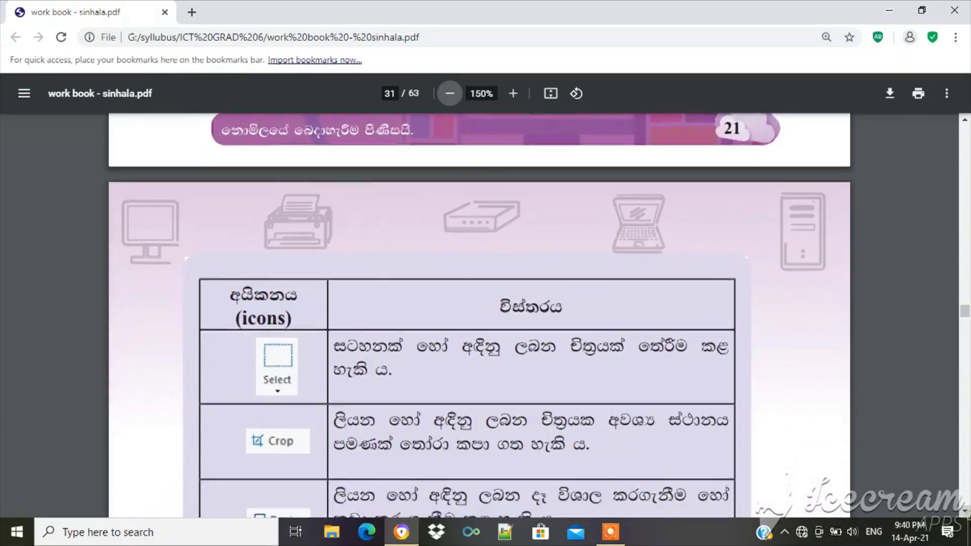
{"action": "scroll", "coordinate": [484, 313], "scroll_direction": "down", "scroll_amount": 1}
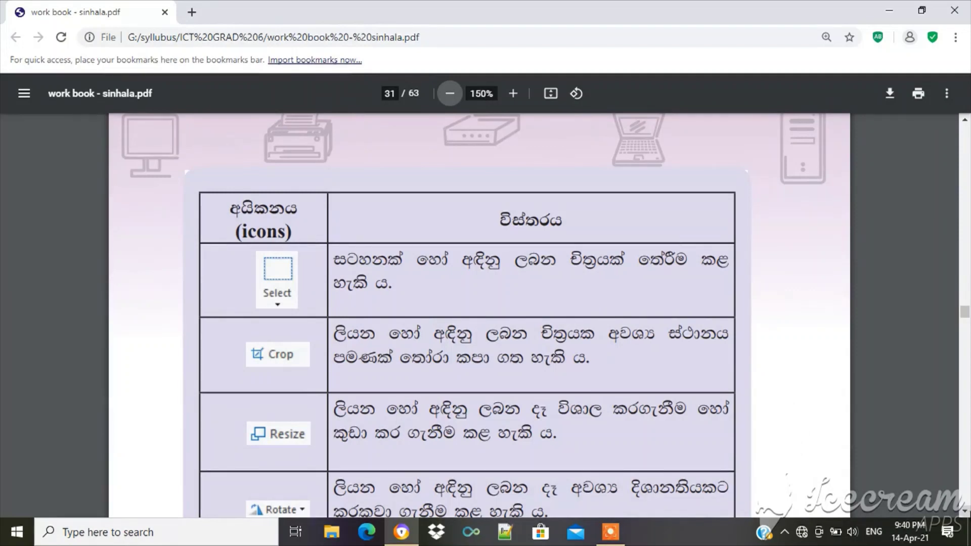
{"action": "scroll", "coordinate": [483, 314], "scroll_direction": "down", "scroll_amount": 1}
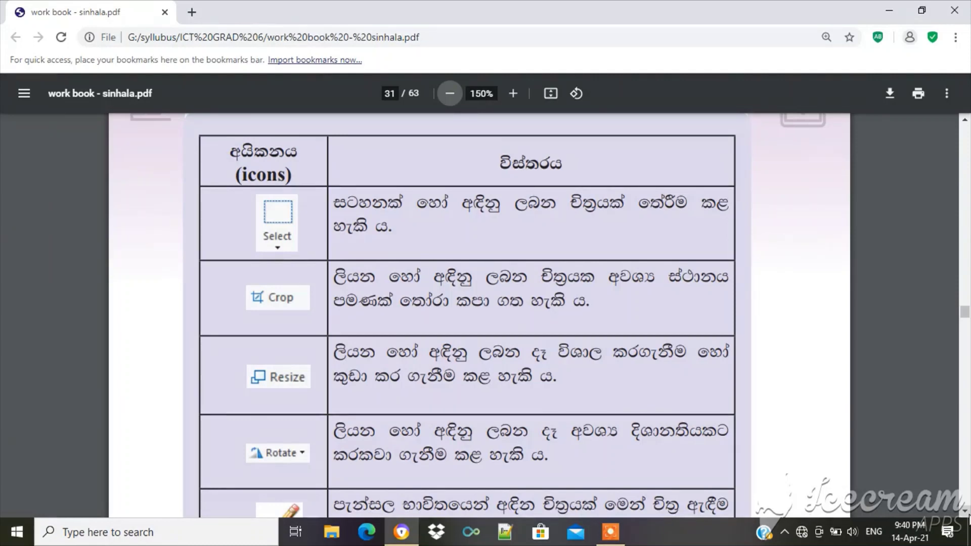
{"action": "scroll", "coordinate": [966, 516], "scroll_direction": "down", "scroll_amount": 2}
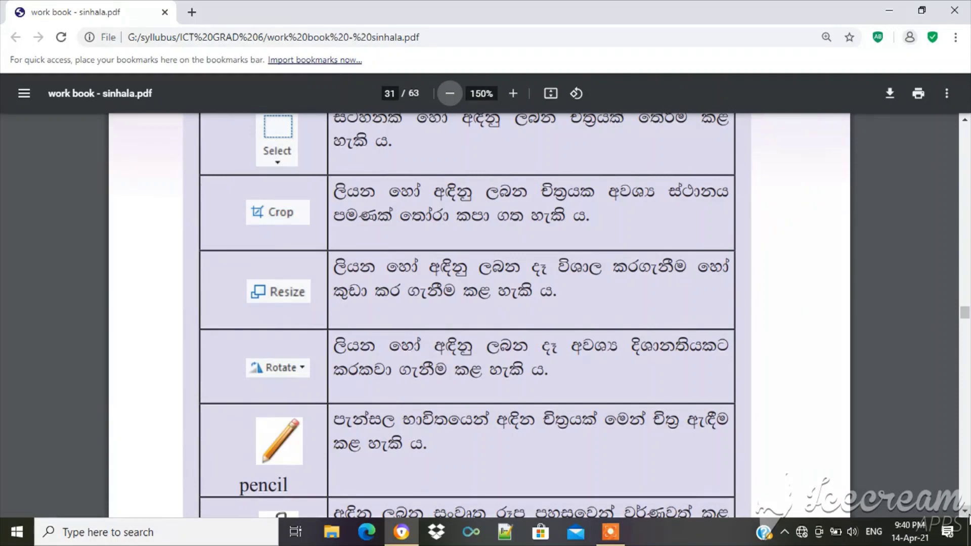
{"action": "scroll", "coordinate": [967, 517], "scroll_direction": "down", "scroll_amount": 4}
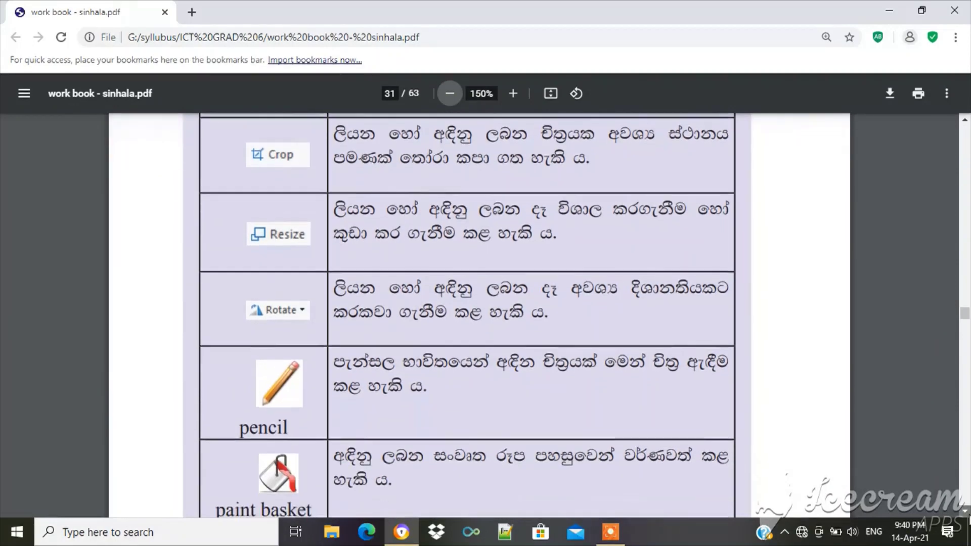
{"action": "scroll", "coordinate": [968, 516], "scroll_direction": "down", "scroll_amount": 5}
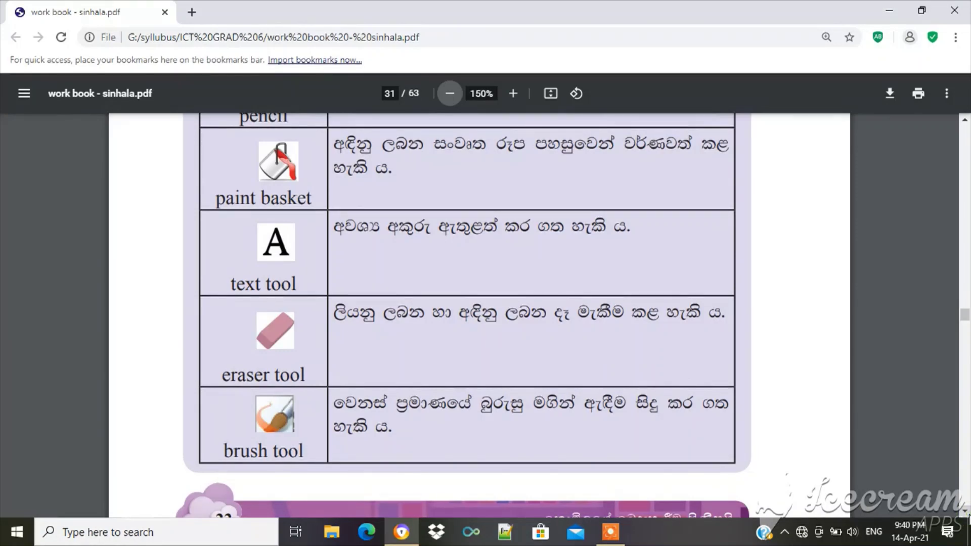
{"action": "scroll", "coordinate": [967, 517], "scroll_direction": "down", "scroll_amount": 5}
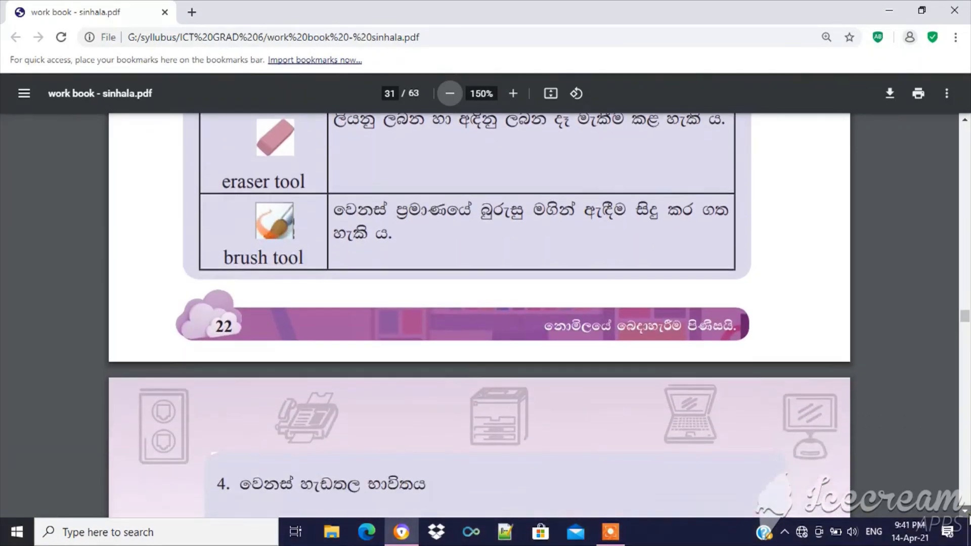
Step: Examine the workbook's section 4 on shapes, covering the line tool, curve tool and ready-made shapes
{"action": "scroll", "coordinate": [968, 517], "scroll_direction": "down", "scroll_amount": 4}
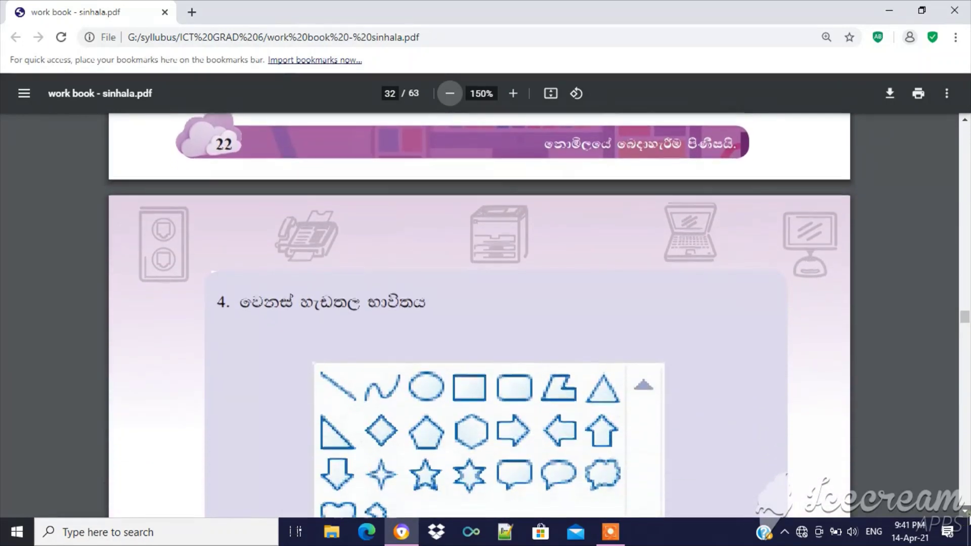
{"action": "scroll", "coordinate": [968, 516], "scroll_direction": "down", "scroll_amount": 7}
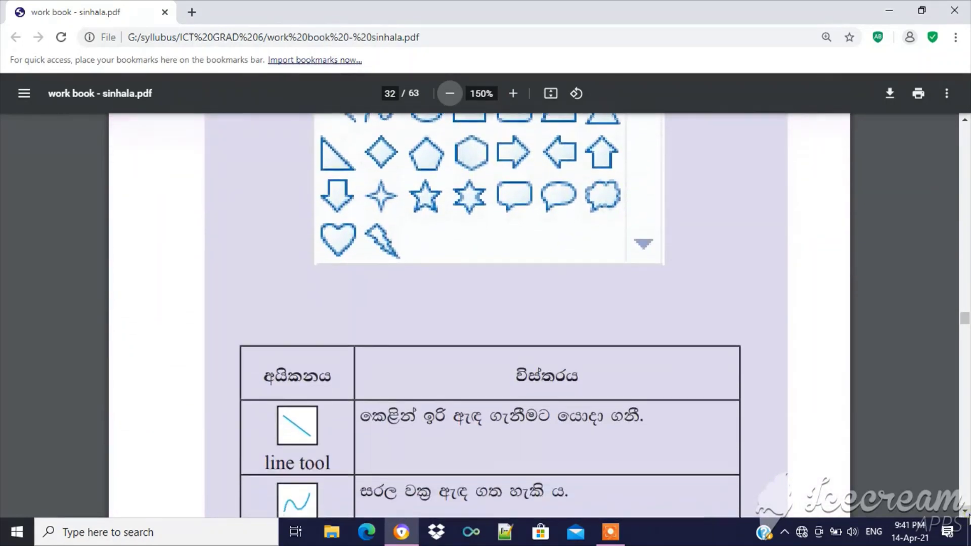
{"action": "scroll", "coordinate": [968, 517], "scroll_direction": "down", "scroll_amount": 4}
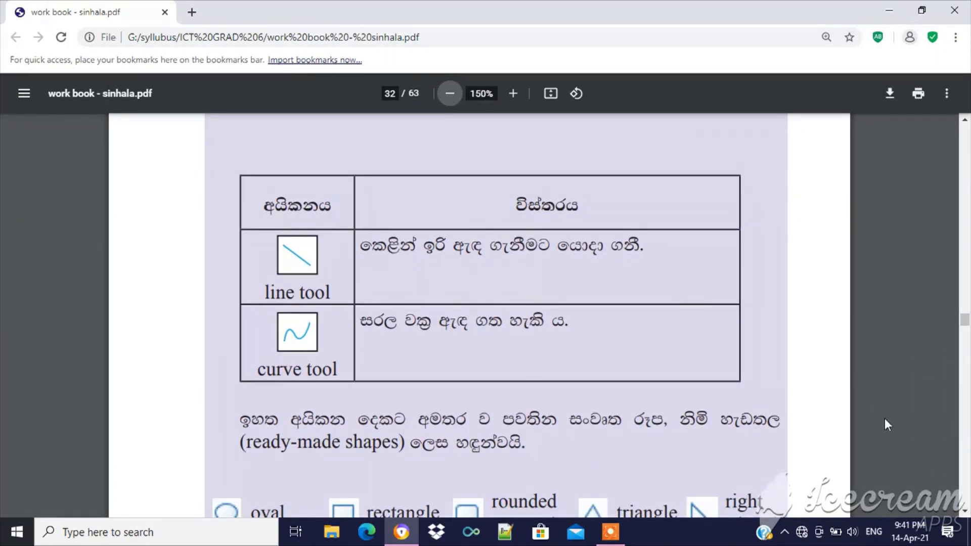
{"action": "scroll", "coordinate": [967, 513], "scroll_direction": "down", "scroll_amount": 5}
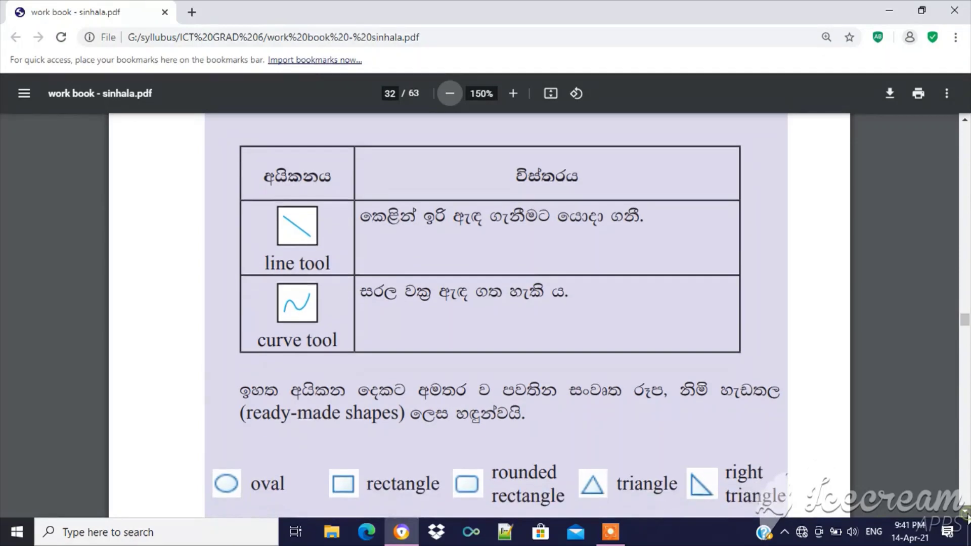
{"action": "scroll", "coordinate": [967, 513], "scroll_direction": "down", "scroll_amount": 3}
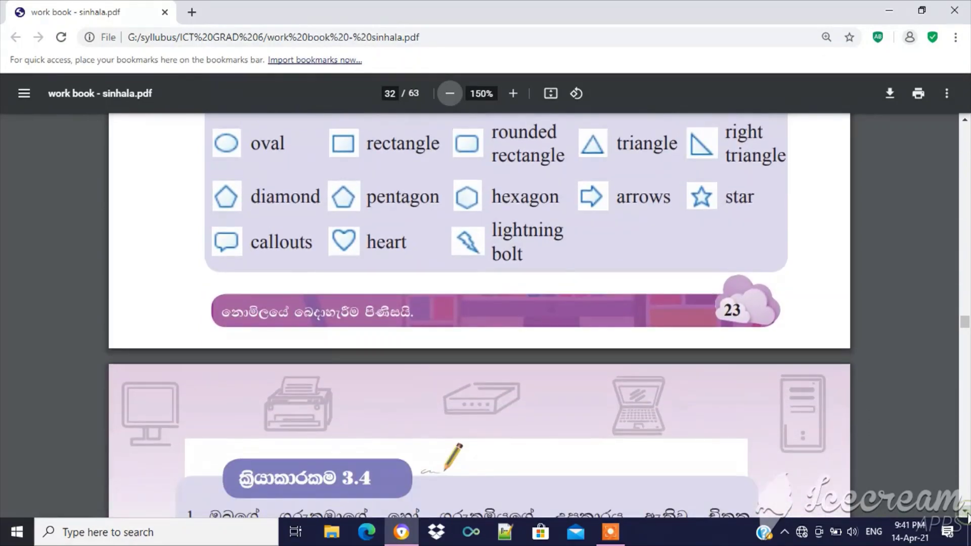
Step: Read activity 3.4 on drawing a picture and suggesting file names, and activity 3.5 on opening a file, continuing to the file editing section
{"action": "scroll", "coordinate": [966, 515], "scroll_direction": "down", "scroll_amount": 5}
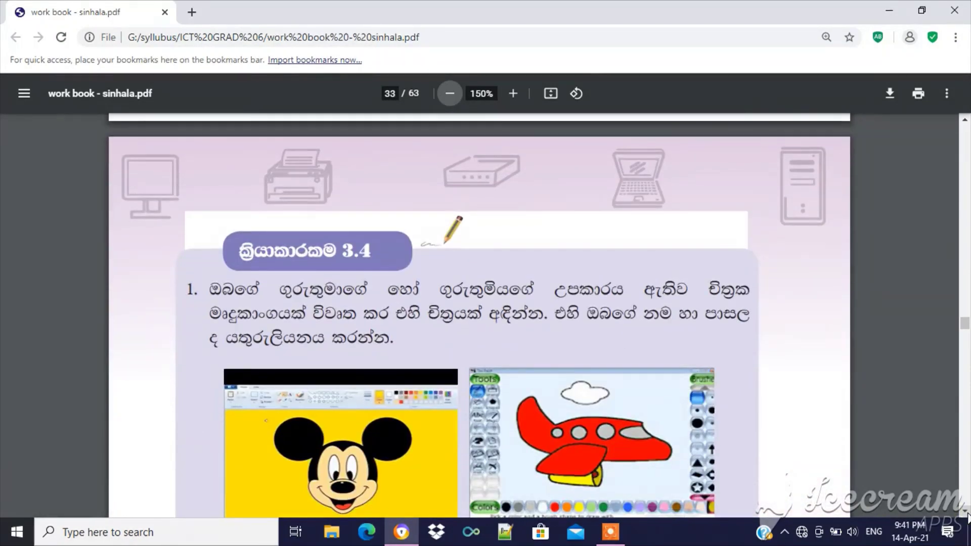
{"action": "scroll", "coordinate": [966, 516], "scroll_direction": "down", "scroll_amount": 1}
{"action": "scroll", "coordinate": [967, 514], "scroll_direction": "down", "scroll_amount": 1}
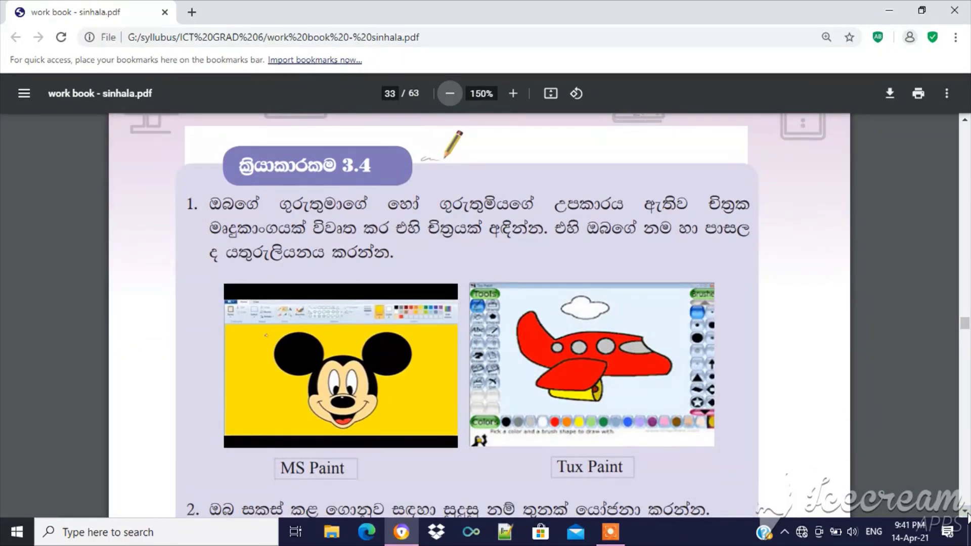
{"action": "scroll", "coordinate": [966, 514], "scroll_direction": "down", "scroll_amount": 1}
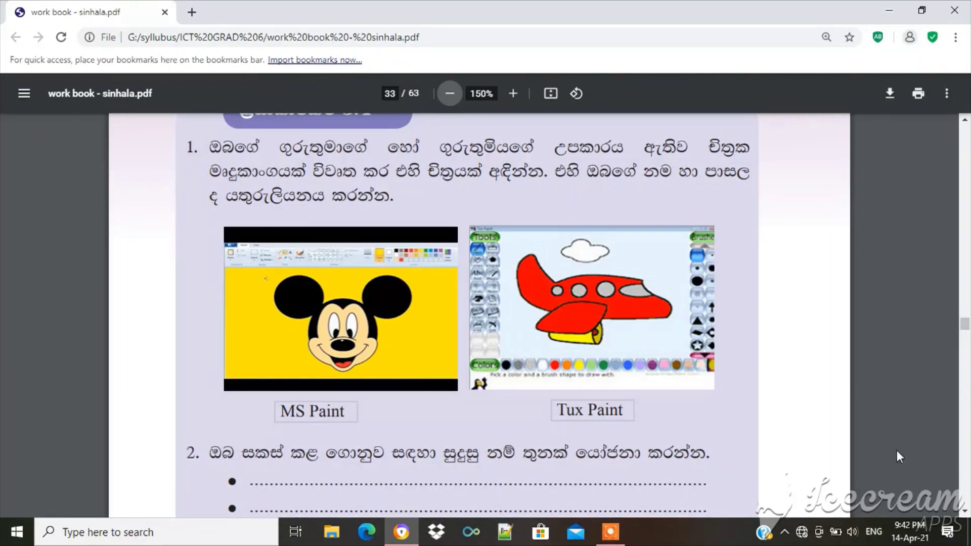
{"action": "scroll", "coordinate": [966, 512], "scroll_direction": "down", "scroll_amount": 6}
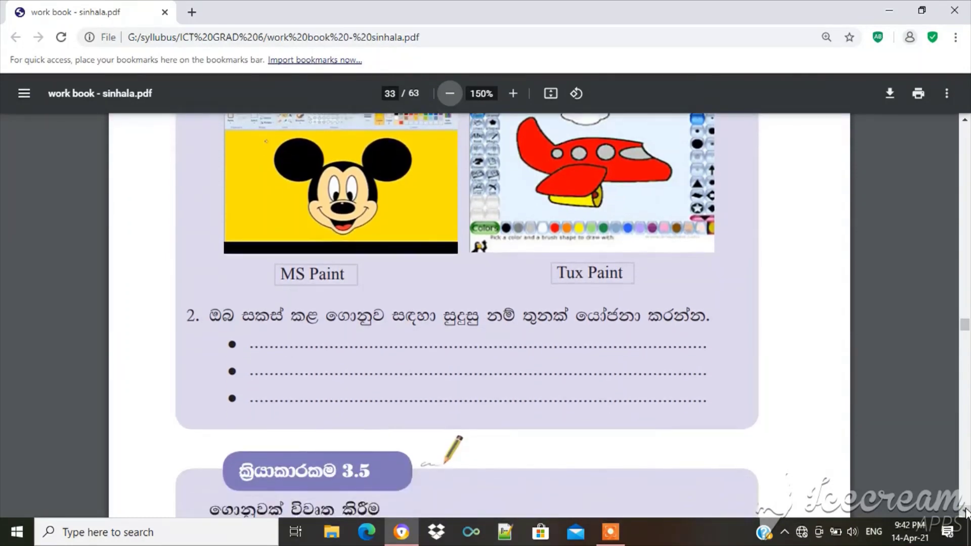
{"action": "scroll", "coordinate": [965, 512], "scroll_direction": "down", "scroll_amount": 4}
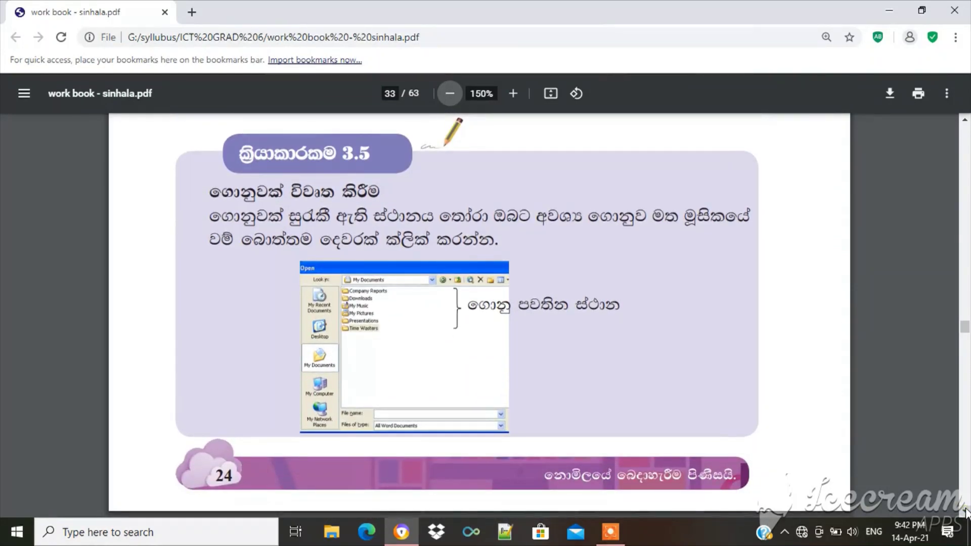
{"action": "scroll", "coordinate": [966, 513], "scroll_direction": "down", "scroll_amount": 4}
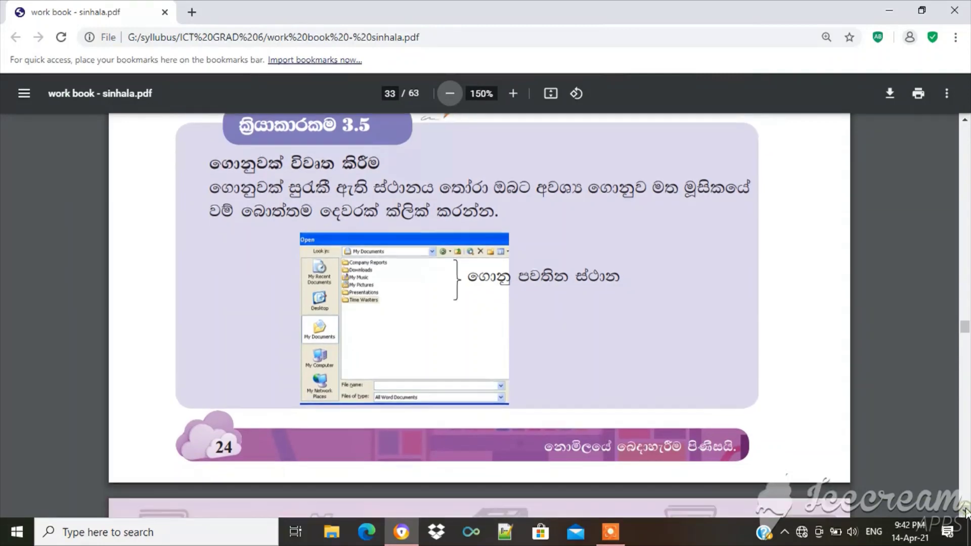
{"action": "scroll", "coordinate": [965, 512], "scroll_direction": "down", "scroll_amount": 6}
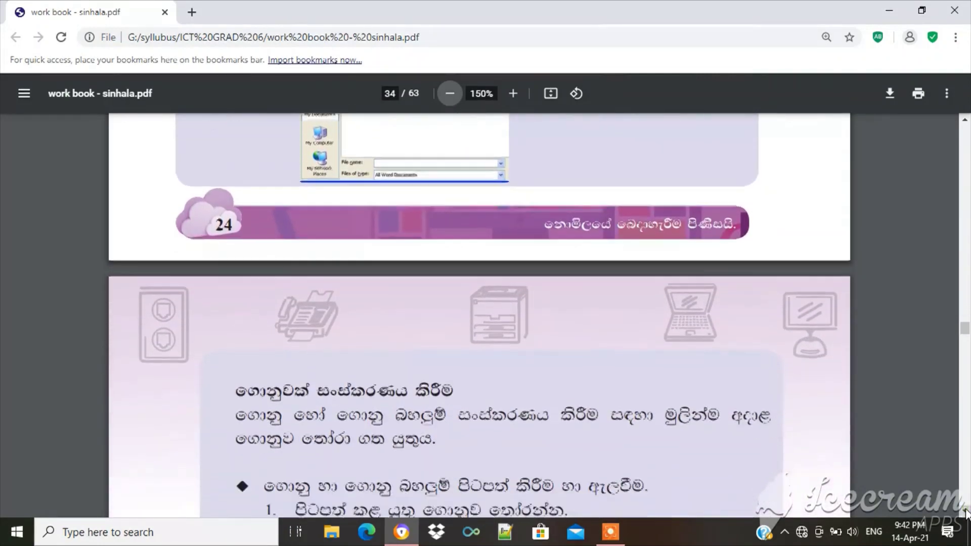
Step: Read the workbook's file editing section on selecting a file or folder and giving the copy command
{"action": "scroll", "coordinate": [965, 512], "scroll_direction": "down", "scroll_amount": 1}
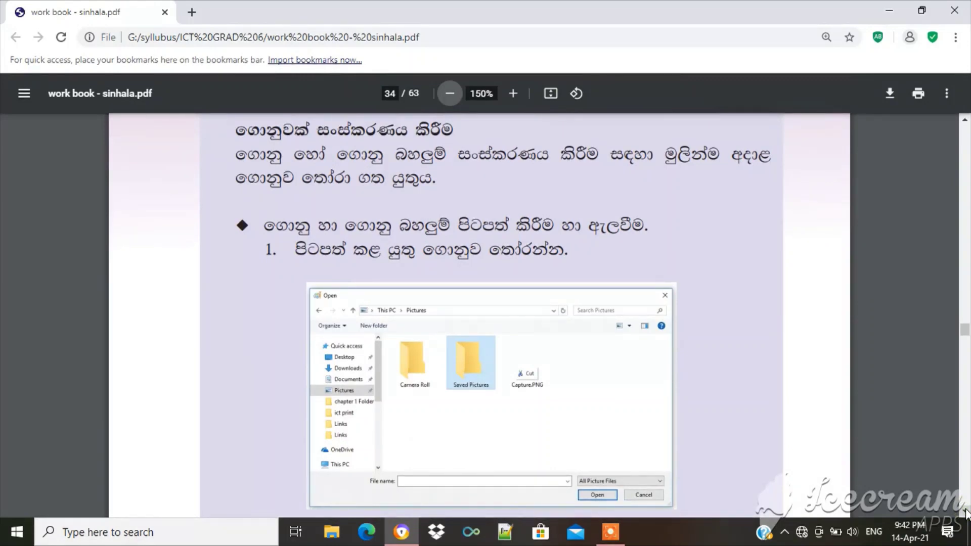
{"action": "scroll", "coordinate": [966, 512], "scroll_direction": "down", "scroll_amount": 2}
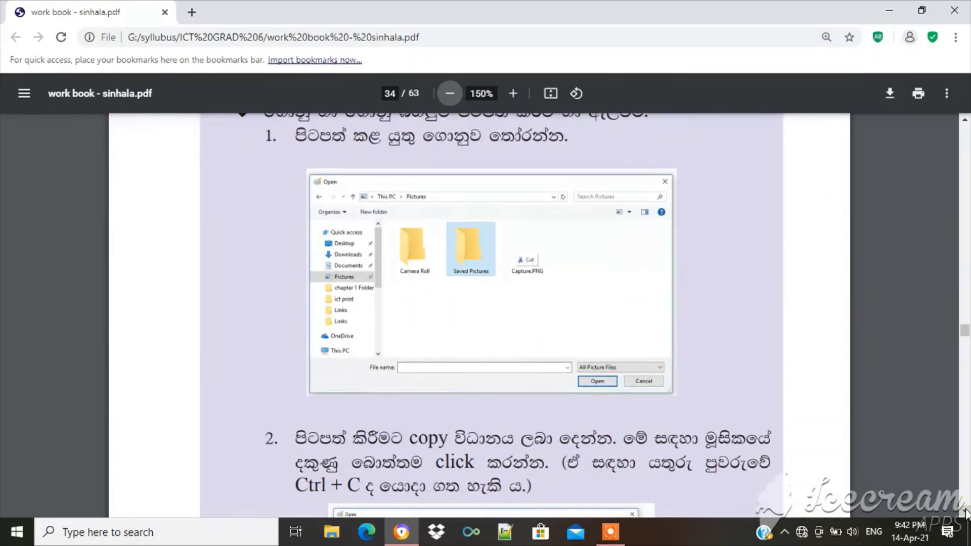
{"action": "scroll", "coordinate": [965, 512], "scroll_direction": "down", "scroll_amount": 2}
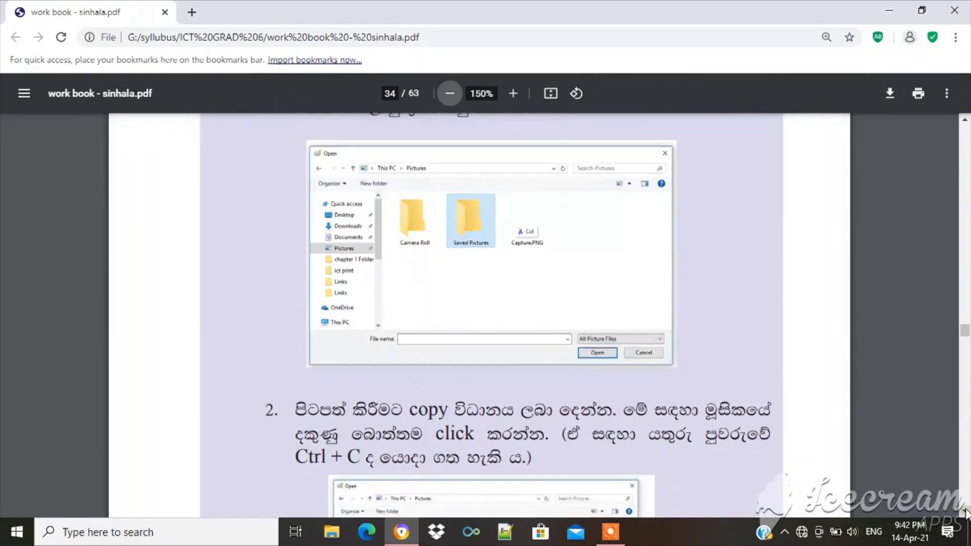
{"action": "scroll", "coordinate": [966, 512], "scroll_direction": "down", "scroll_amount": 2}
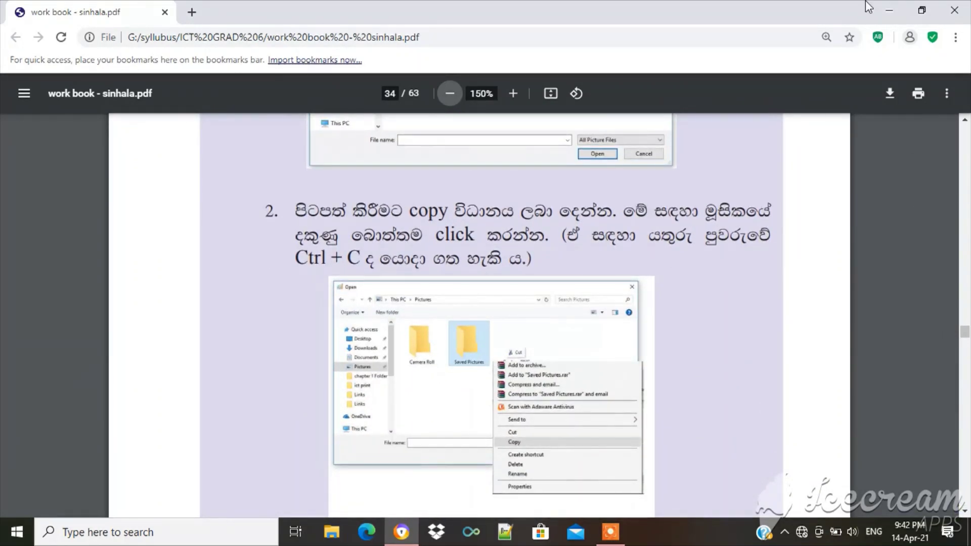
Step: Minimize the workbook, view the files inside New folder on the desktop, and close the folder
{"action": "left_click", "coordinate": [889, 9]}
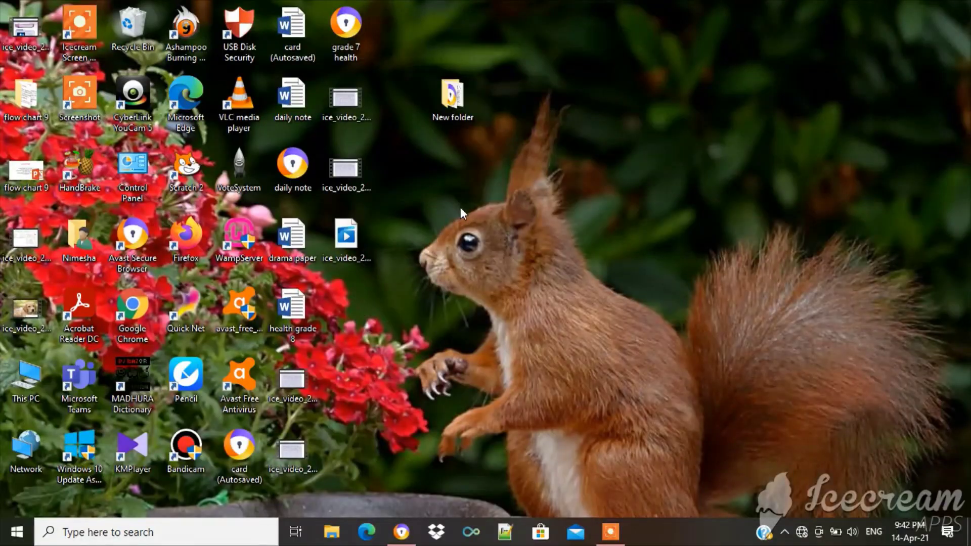
{"action": "left_click", "coordinate": [440, 108]}
{"action": "double_click", "coordinate": [440, 109]}
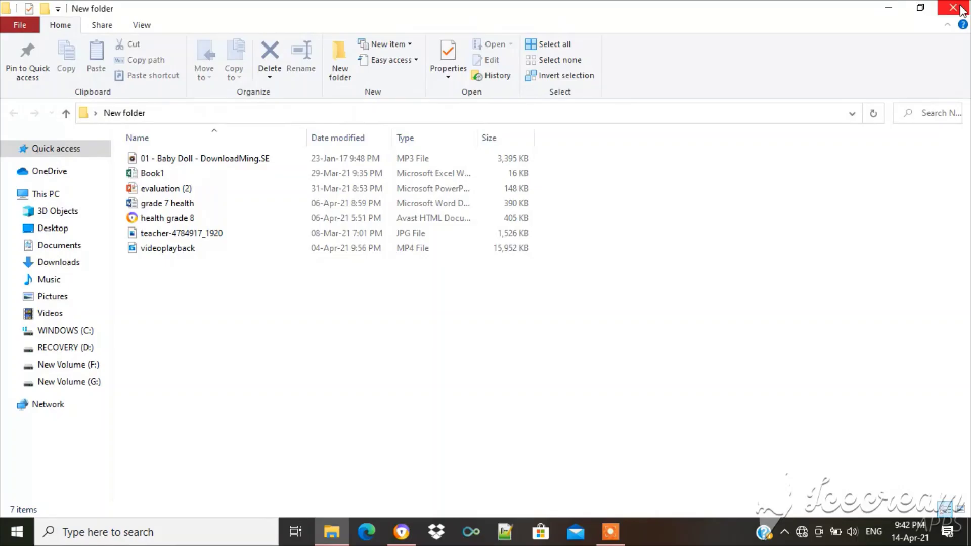
{"action": "left_click", "coordinate": [960, 8]}
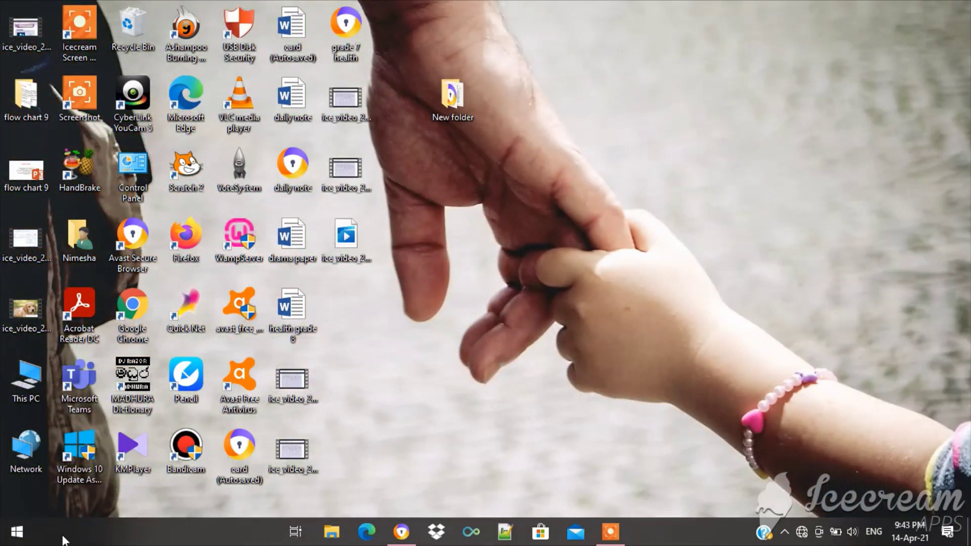
Step: Search Windows for "paint" and open the Paint app
{"action": "key", "text": "super"}
{"action": "type", "text": "p"}
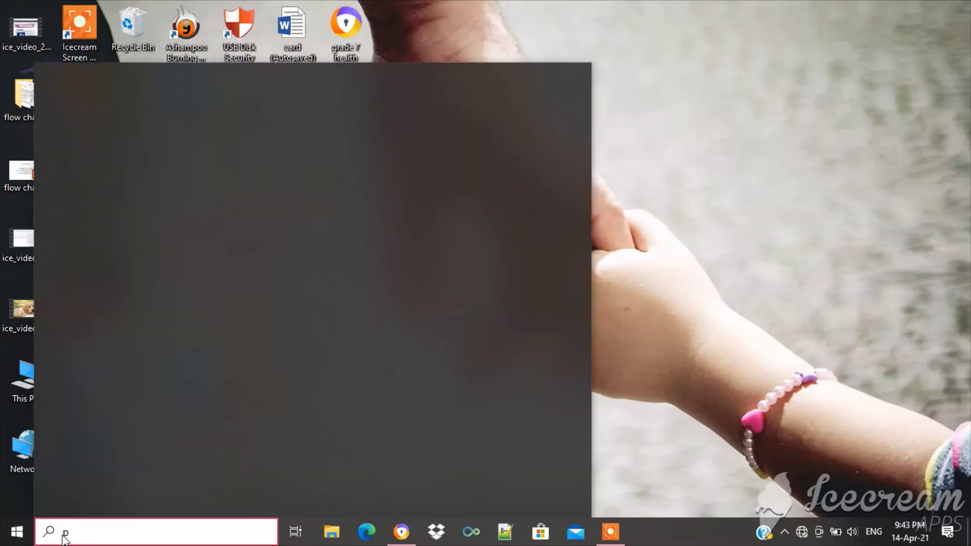
{"action": "type", "text": "aint"}
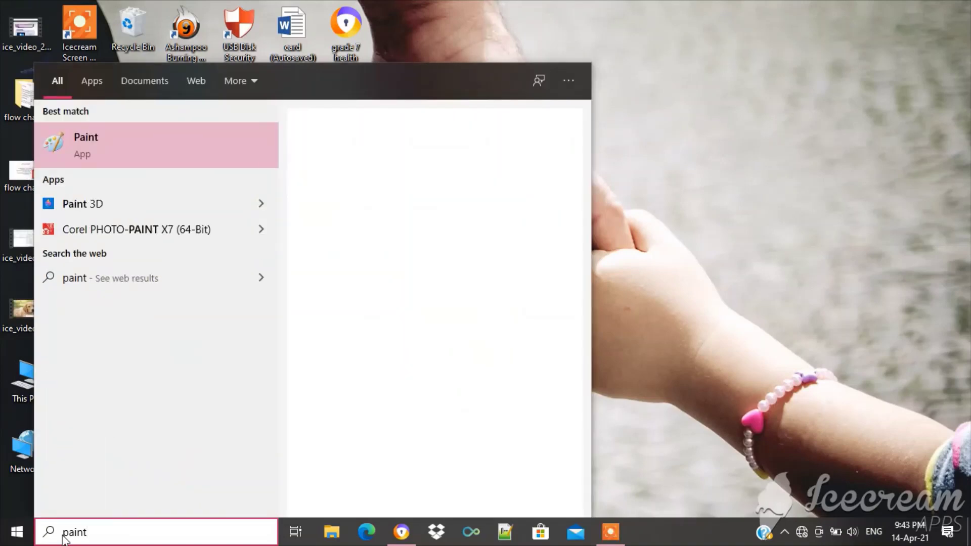
{"action": "left_click", "coordinate": [165, 132]}
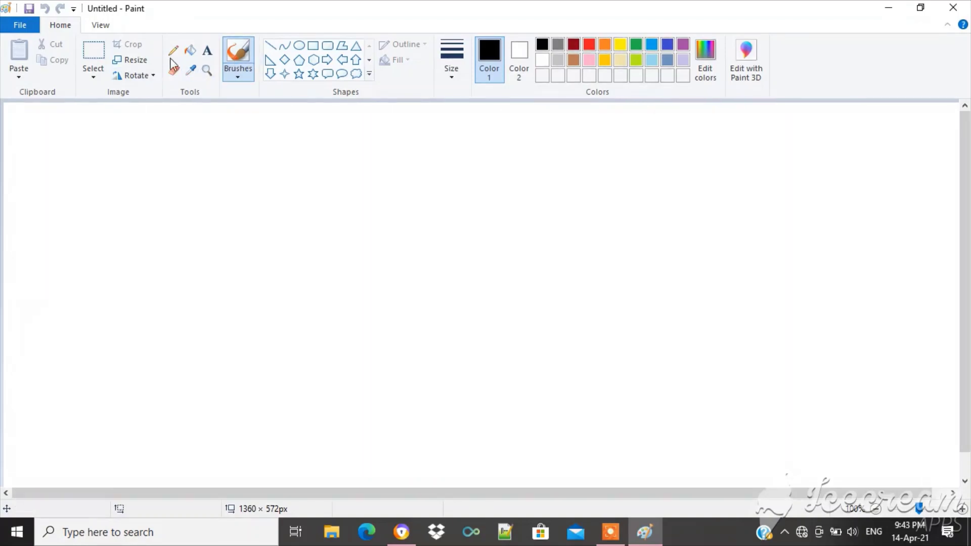
Step: Draw two overlapping black pentagons near the middle of the canvas, about 275 × 233 px and 245 × 263 px
{"action": "left_click", "coordinate": [298, 60]}
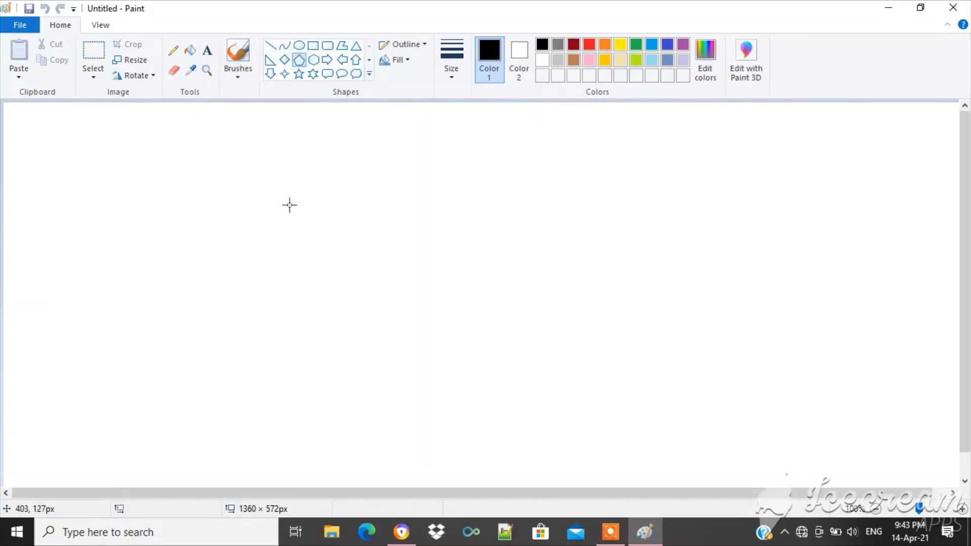
{"action": "left_click_drag", "start_coordinate": [289, 217], "coordinate": [483, 382]}
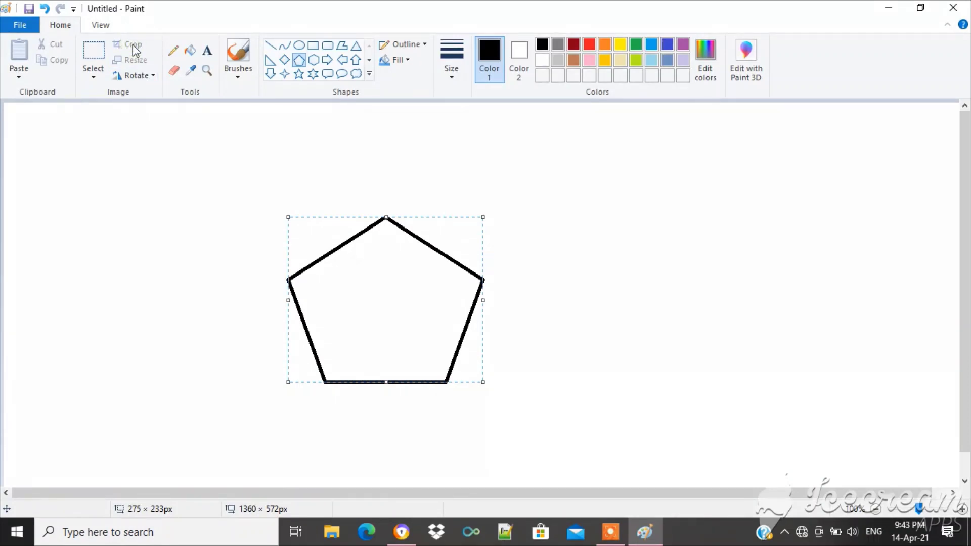
{"action": "left_click", "coordinate": [319, 184]}
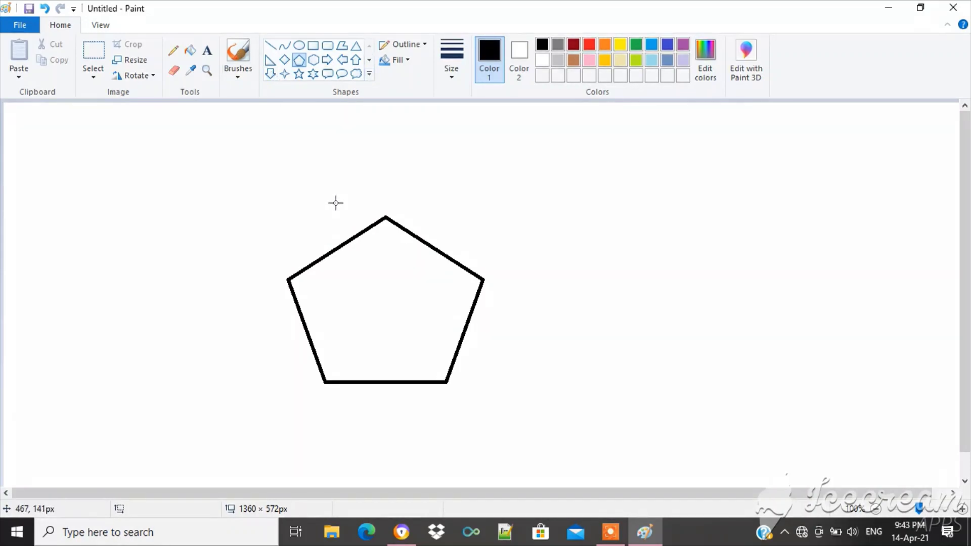
{"action": "left_click_drag", "start_coordinate": [336, 201], "coordinate": [508, 389]}
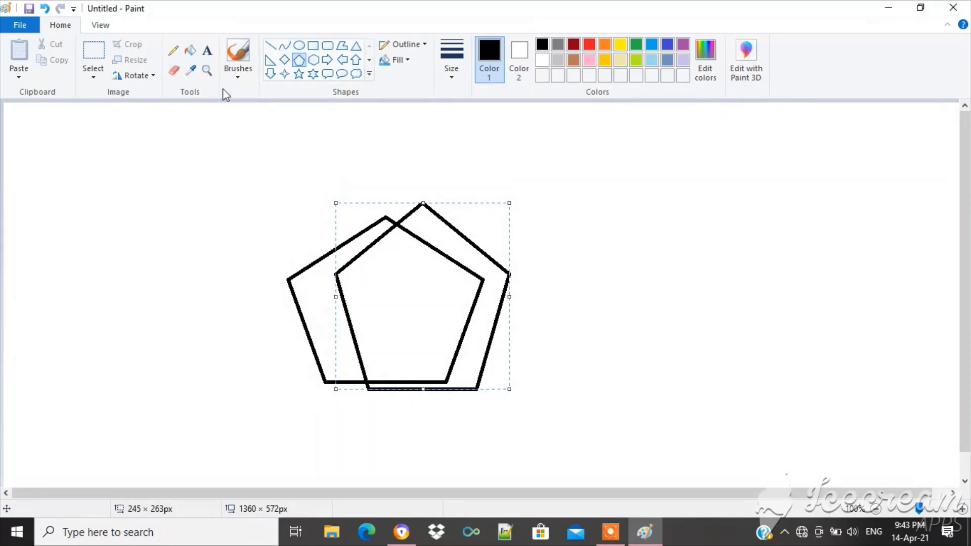
{"action": "left_click", "coordinate": [299, 62]}
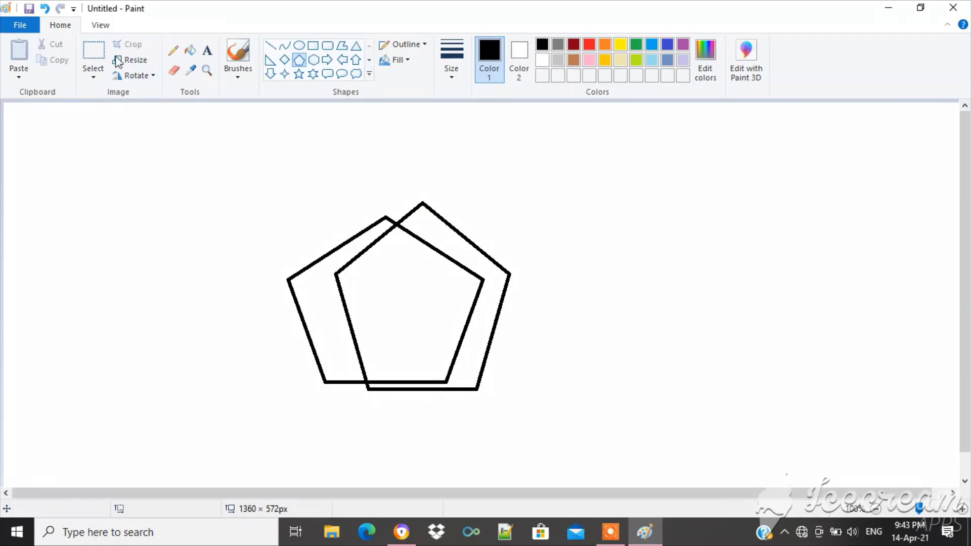
Step: Crop the picture to a rectangular selection of about 270 × 248 px covering part of the pentagons, and undo the crop
{"action": "left_click", "coordinate": [98, 72]}
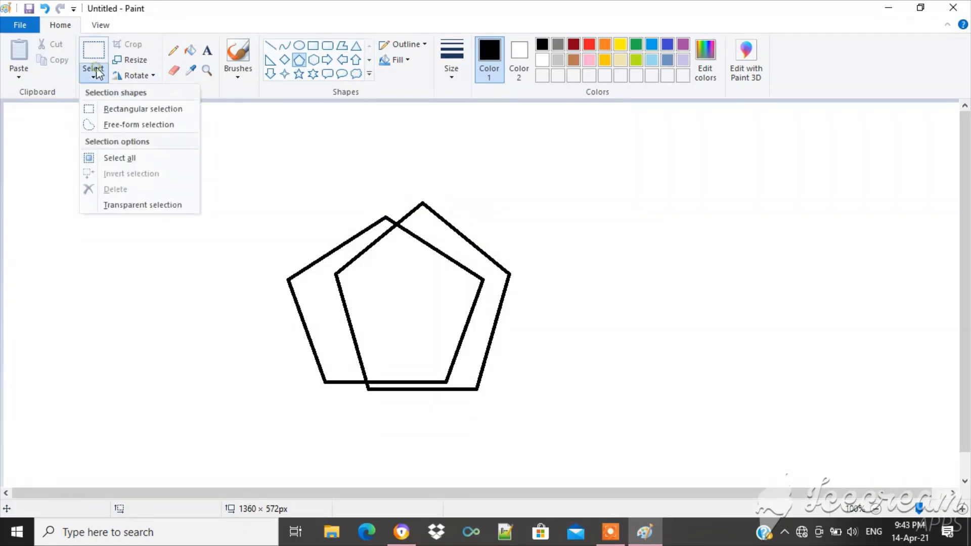
{"action": "left_click", "coordinate": [125, 109]}
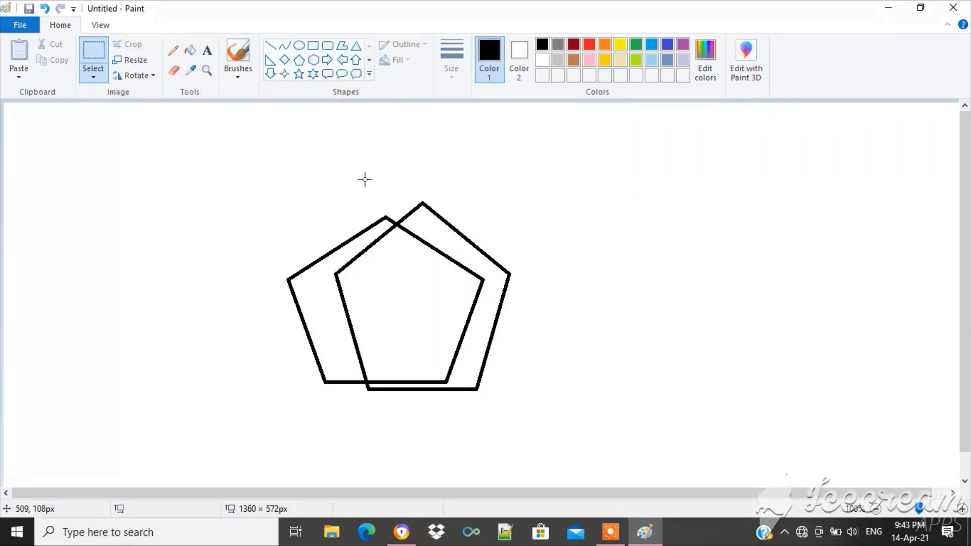
{"action": "left_click_drag", "start_coordinate": [345, 179], "coordinate": [537, 355]}
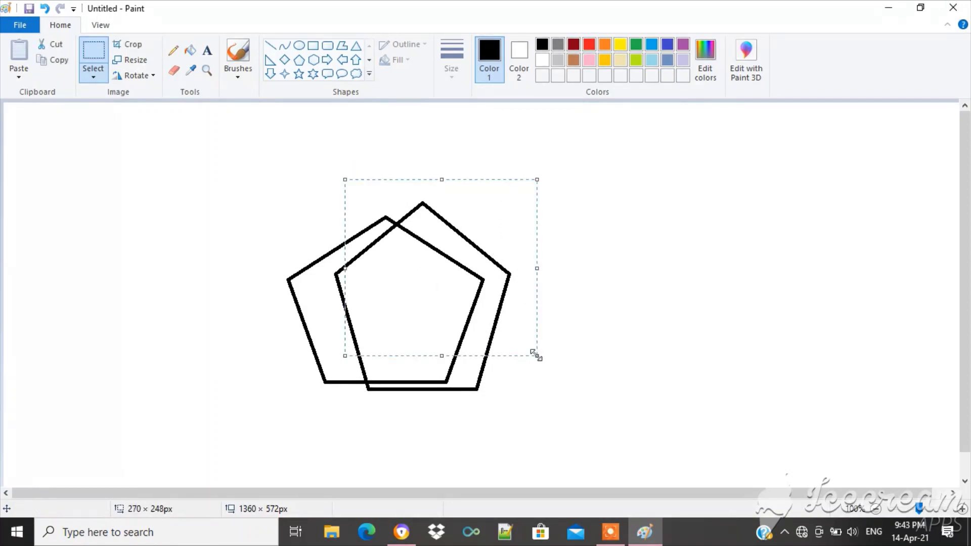
{"action": "left_click", "coordinate": [130, 46]}
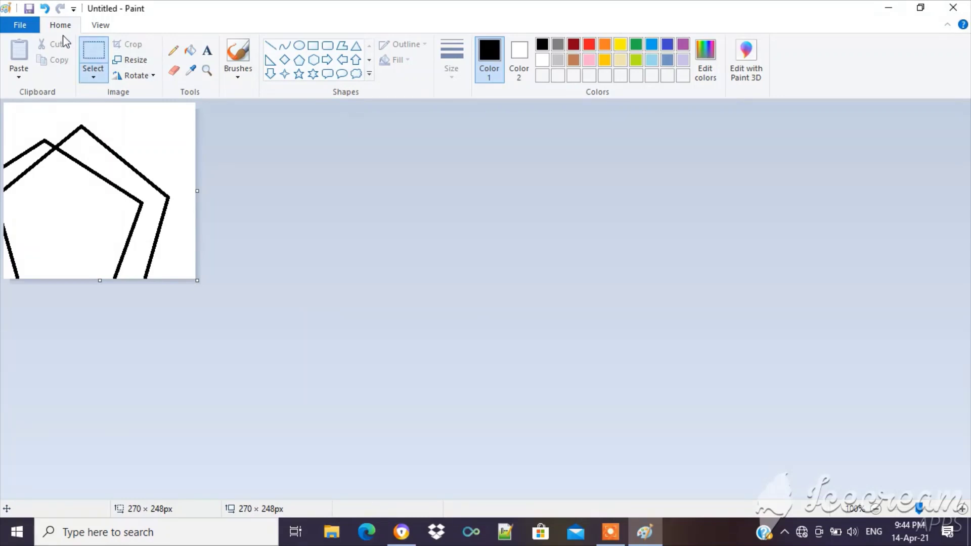
{"action": "left_click", "coordinate": [45, 9]}
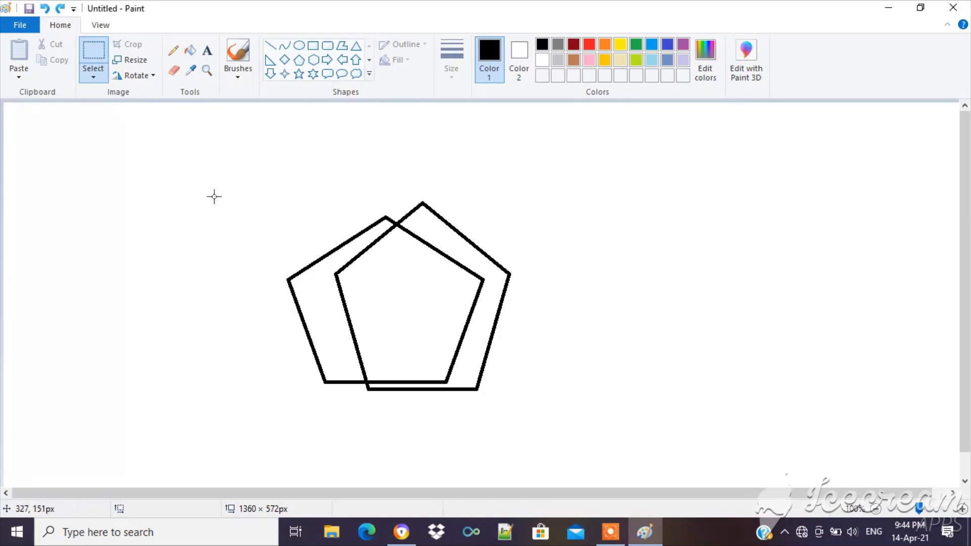
Step: Crop the picture to a rectangular selection of about 565 × 392 px enclosing both pentagons
{"action": "left_click", "coordinate": [100, 78]}
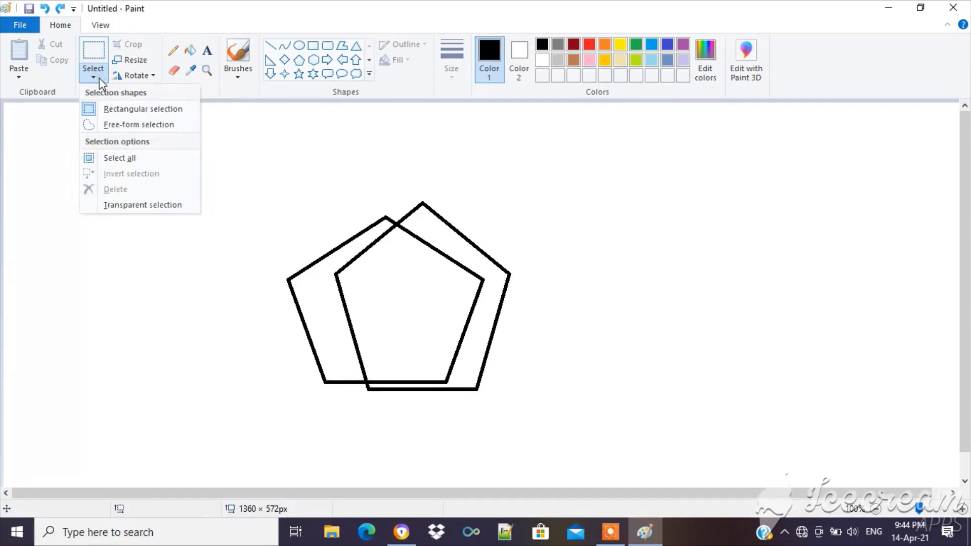
{"action": "left_click", "coordinate": [124, 110]}
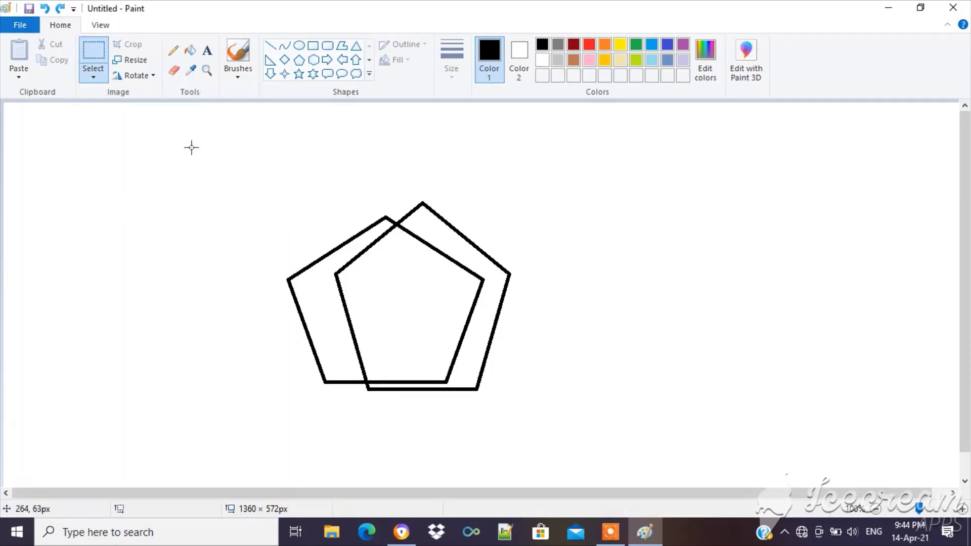
{"action": "left_click_drag", "start_coordinate": [192, 147], "coordinate": [593, 426]}
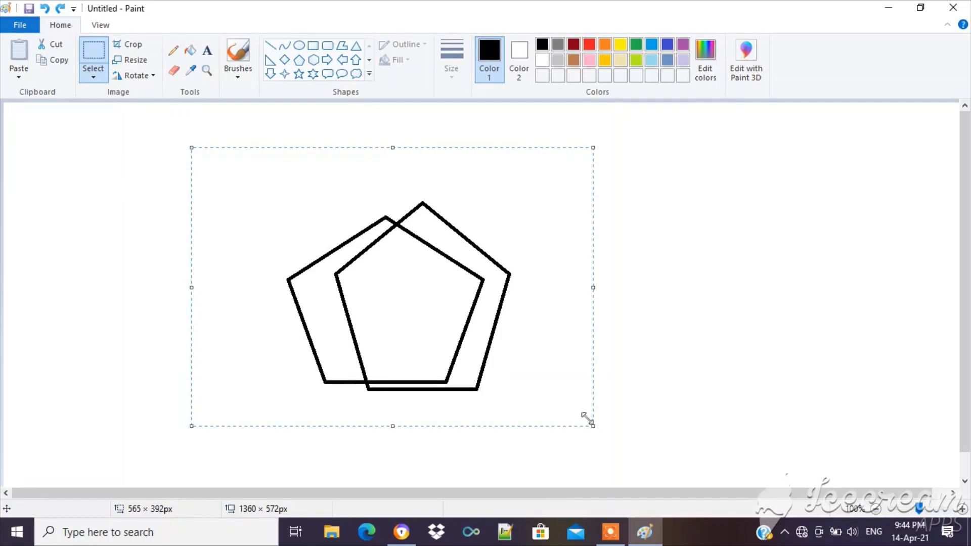
{"action": "left_click", "coordinate": [131, 45]}
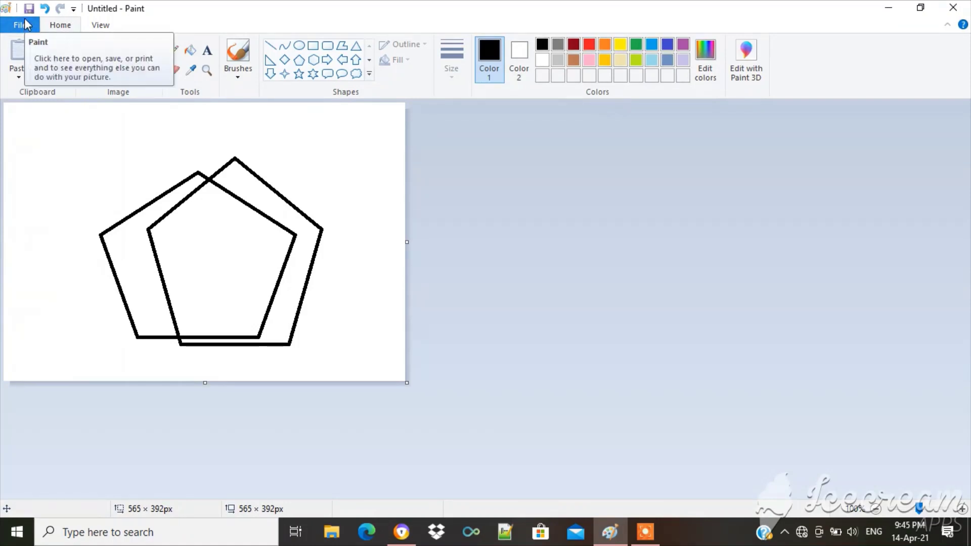
Step: View the Open dialog's folder list and the Save As dialog, closing each without opening or saving a file
{"action": "left_click", "coordinate": [73, 131]}
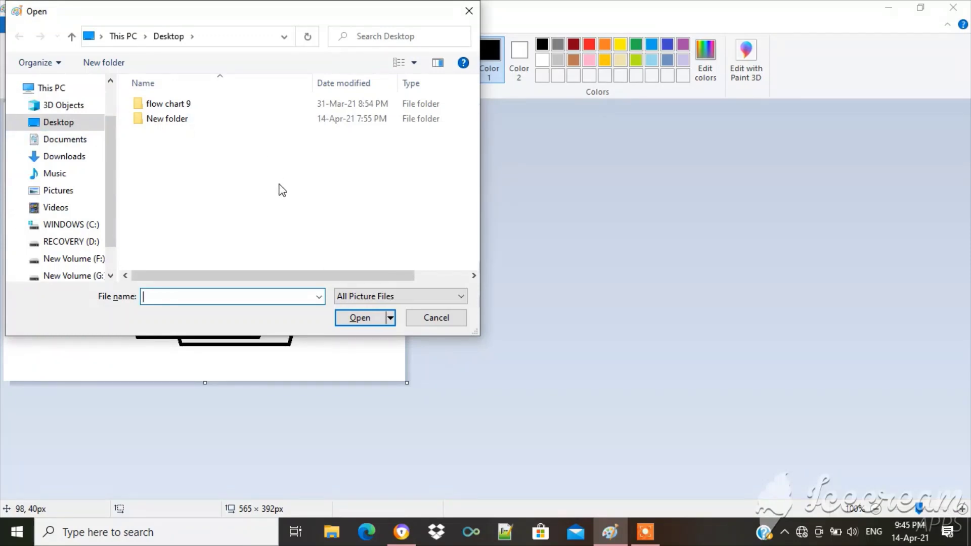
{"action": "left_click_drag", "start_coordinate": [108, 144], "coordinate": [107, 93]}
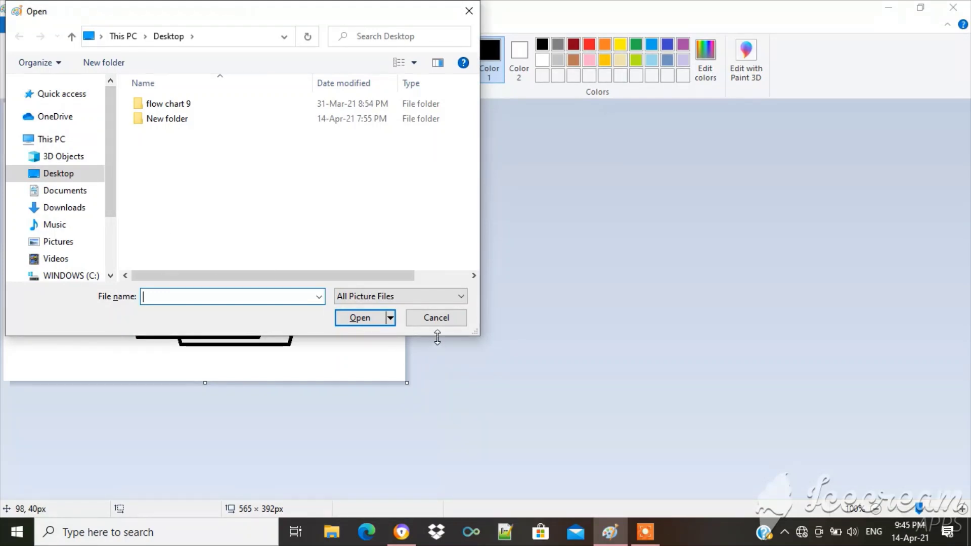
{"action": "left_click", "coordinate": [438, 319]}
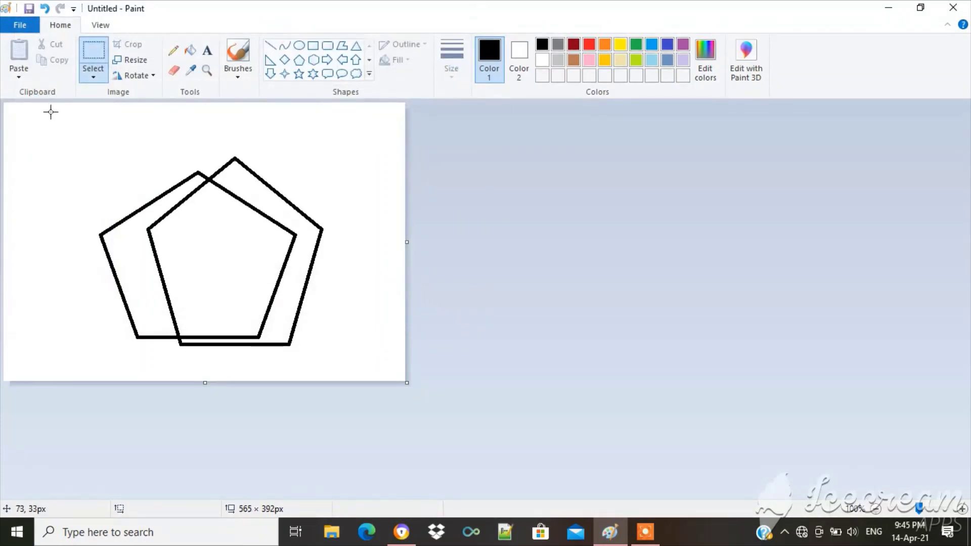
{"action": "left_click", "coordinate": [29, 8]}
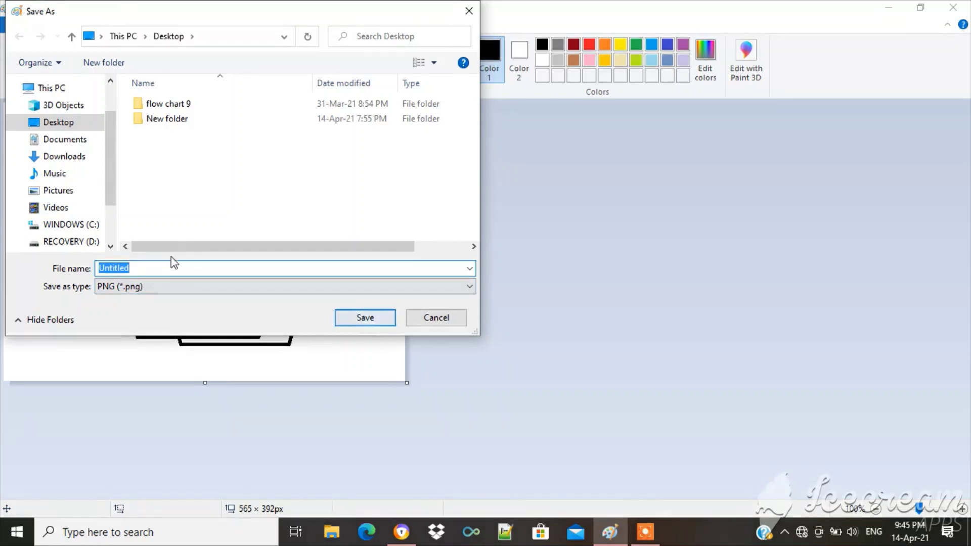
{"action": "left_click", "coordinate": [477, 11]}
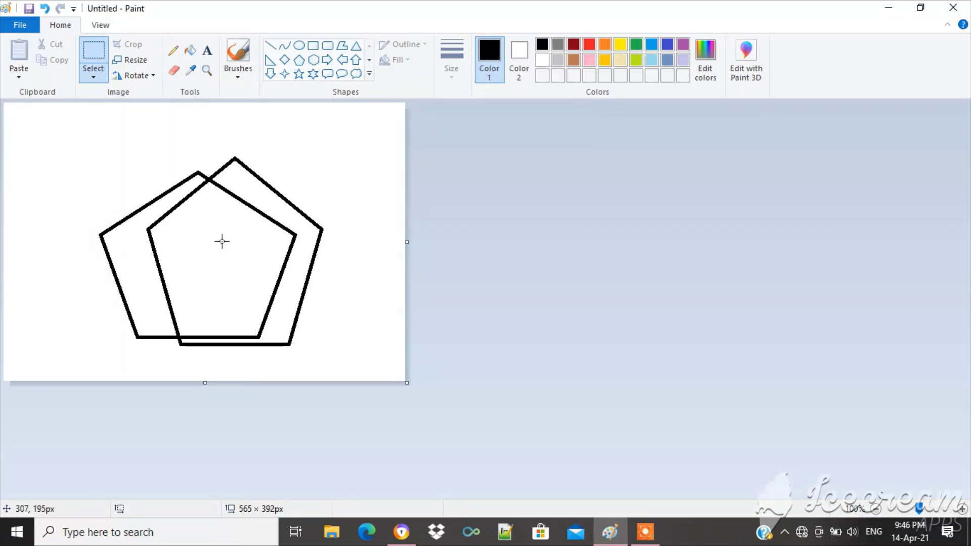
Step: Save the picture to the Desktop as a PNG file named "paint grade 6"
{"action": "left_click", "coordinate": [33, 31]}
{"action": "left_click", "coordinate": [61, 142]}
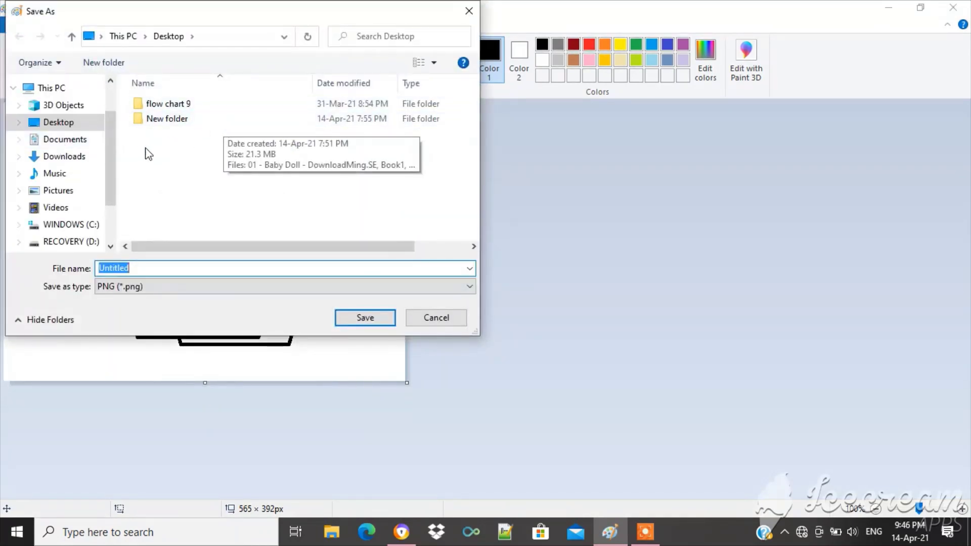
{"action": "left_click", "coordinate": [85, 117]}
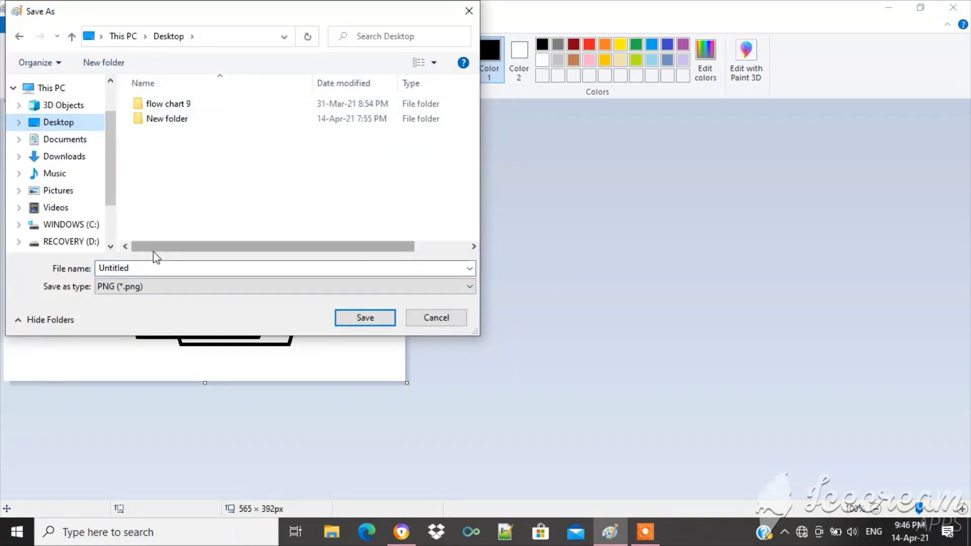
{"action": "double_click", "coordinate": [151, 269]}
{"action": "key", "text": "BackSpace"}
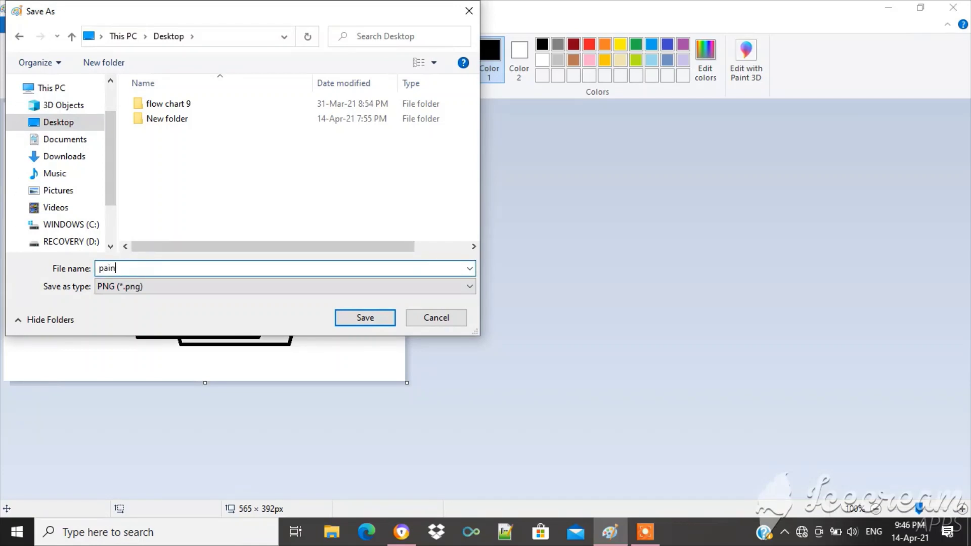
{"action": "type", "text": "paint grade 6"}
{"action": "left_click", "coordinate": [375, 322]}
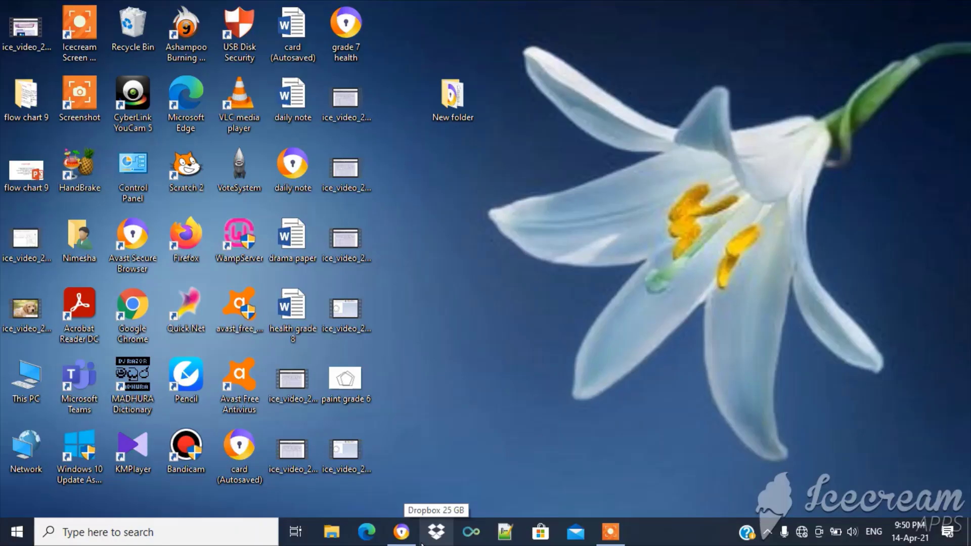
{"action": "mouse_move", "coordinate": [402, 533]}
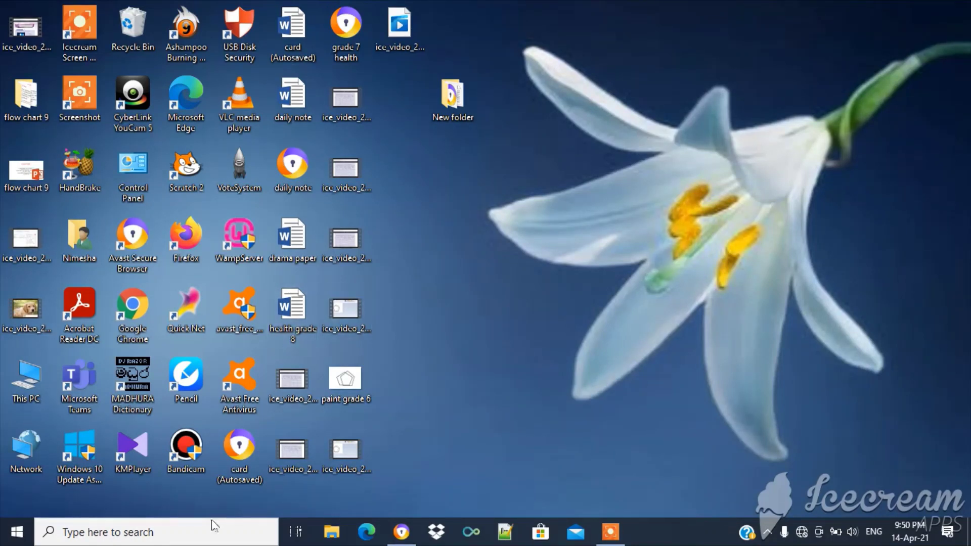
{"action": "left_click", "coordinate": [191, 539]}
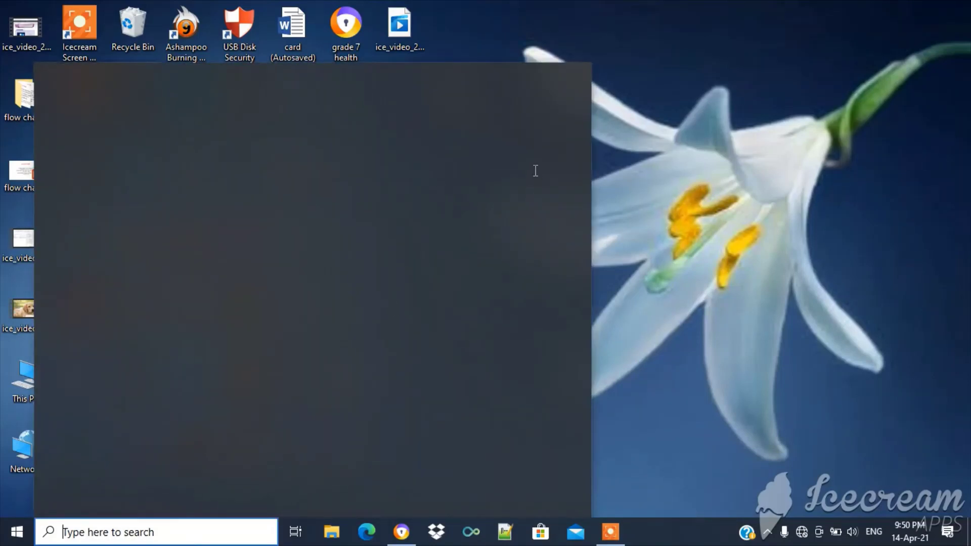
{"action": "left_click", "coordinate": [704, 175]}
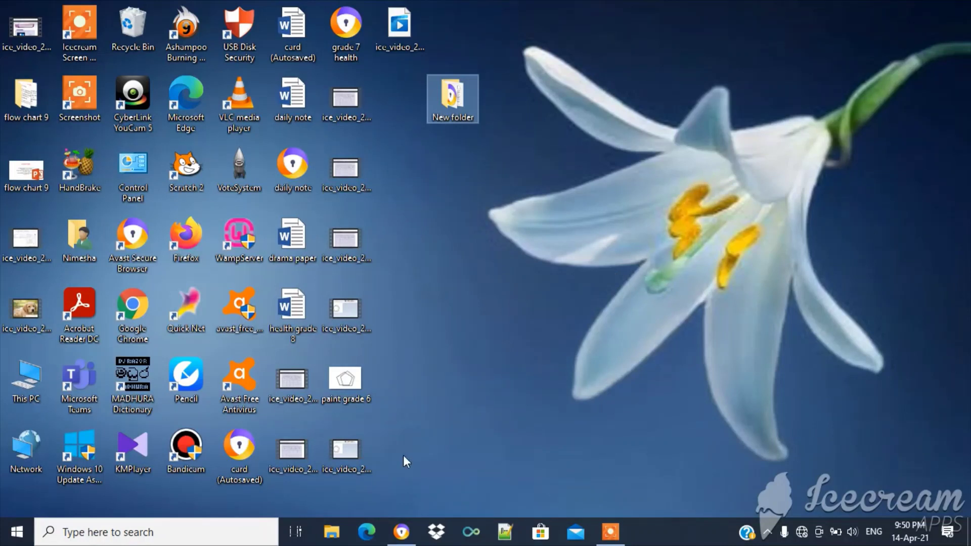
Step: View the contents of New folder on the desktop and the workbook's instruction on copying, putting both windows away
{"action": "left_click", "coordinate": [454, 108]}
{"action": "double_click", "coordinate": [453, 108]}
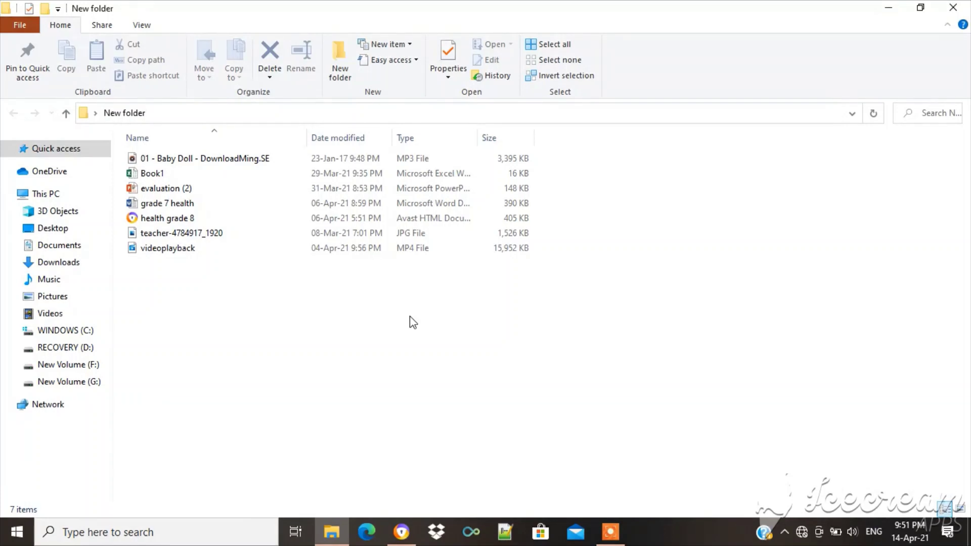
{"action": "left_click", "coordinate": [952, 7]}
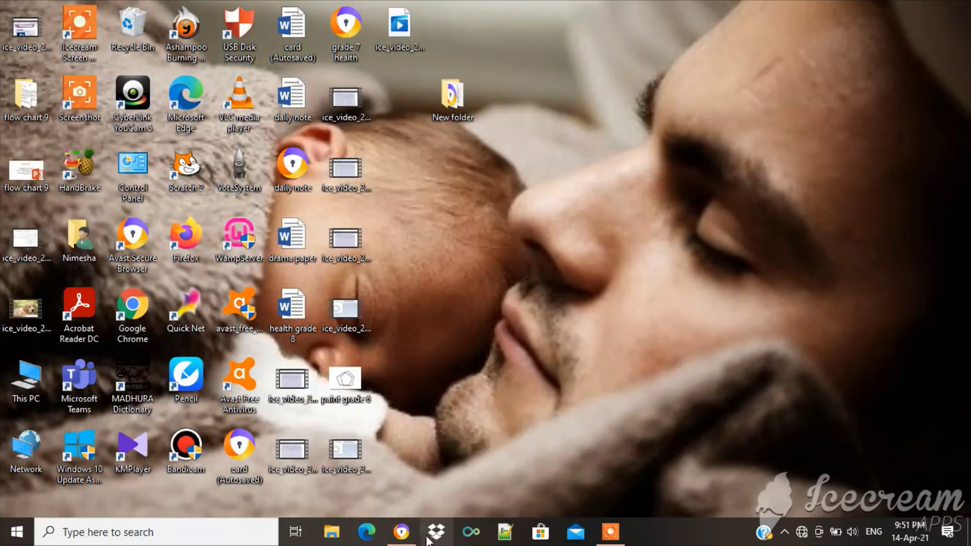
{"action": "left_click", "coordinate": [409, 540]}
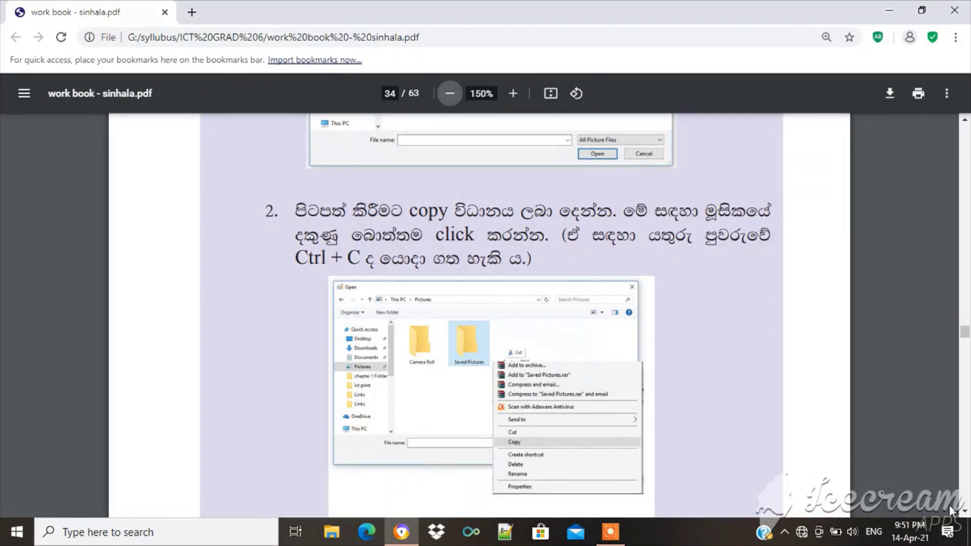
{"action": "left_click", "coordinate": [889, 10]}
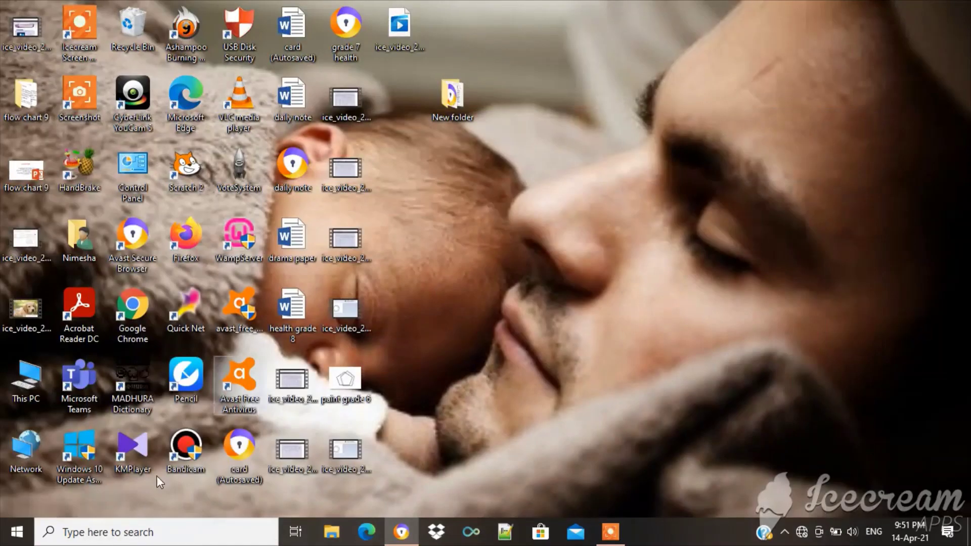
Step: Launch Paint, open the picture "paint grade 6" from the Desktop, and close Paint
{"action": "left_click", "coordinate": [128, 529]}
{"action": "type", "text": "pa"}
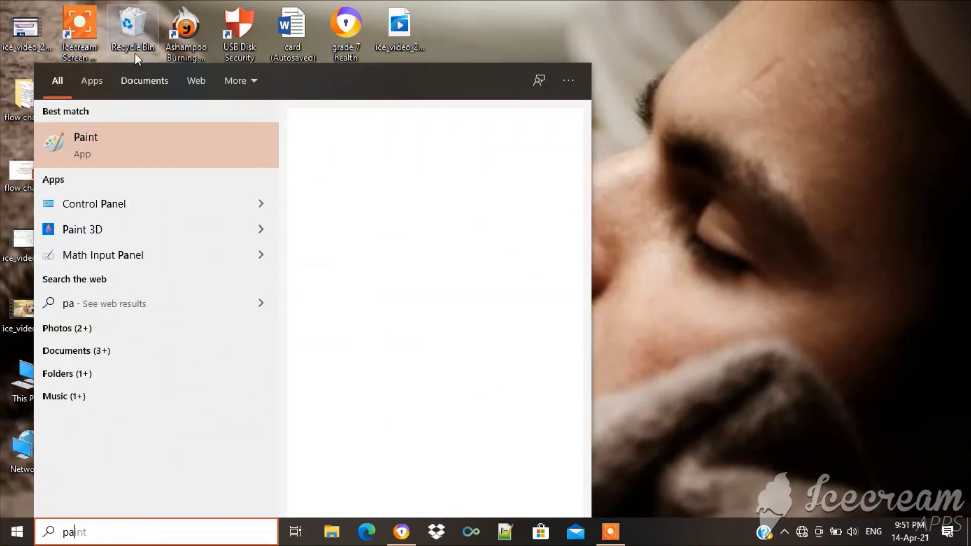
{"action": "left_click", "coordinate": [135, 149]}
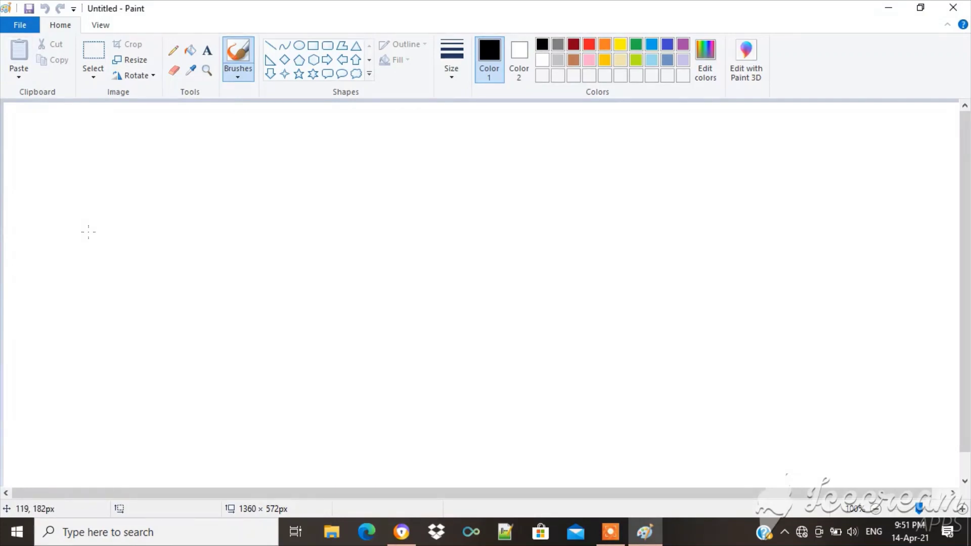
{"action": "key", "text": "ctrl+o"}
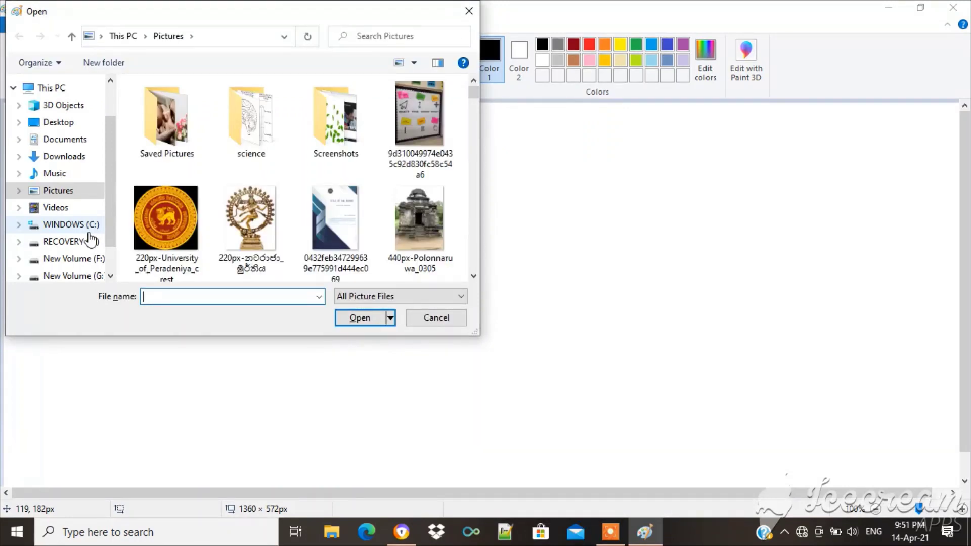
{"action": "mouse_move", "coordinate": [186, 230]}
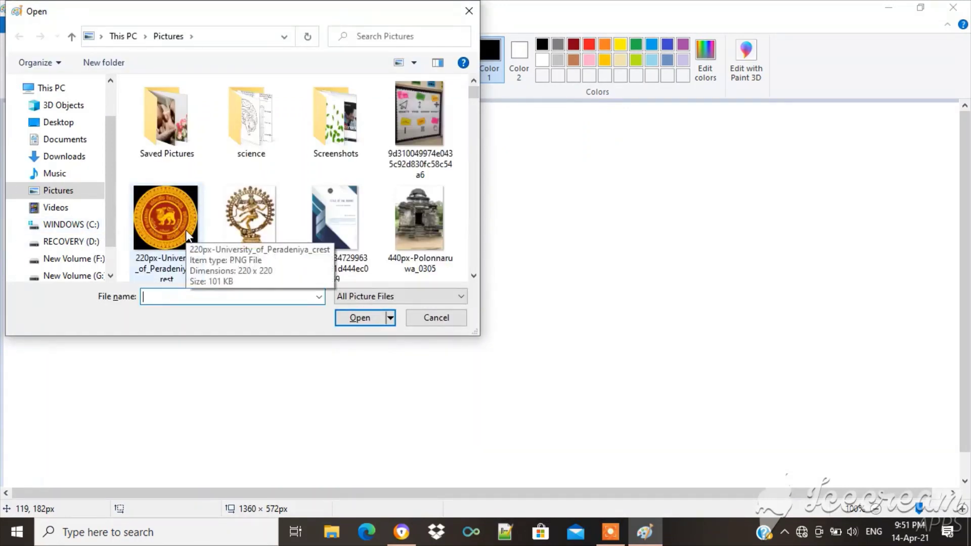
{"action": "left_click", "coordinate": [86, 124]}
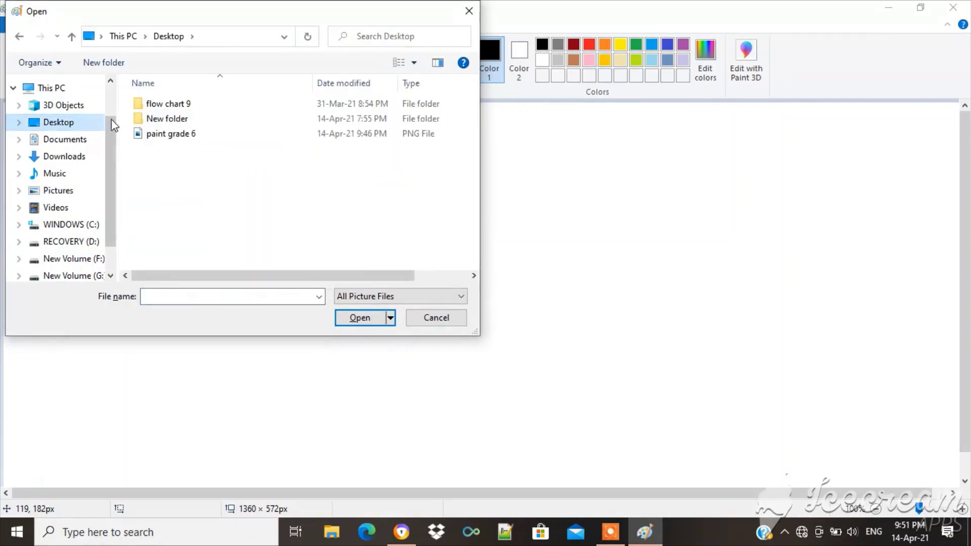
{"action": "left_click", "coordinate": [155, 136]}
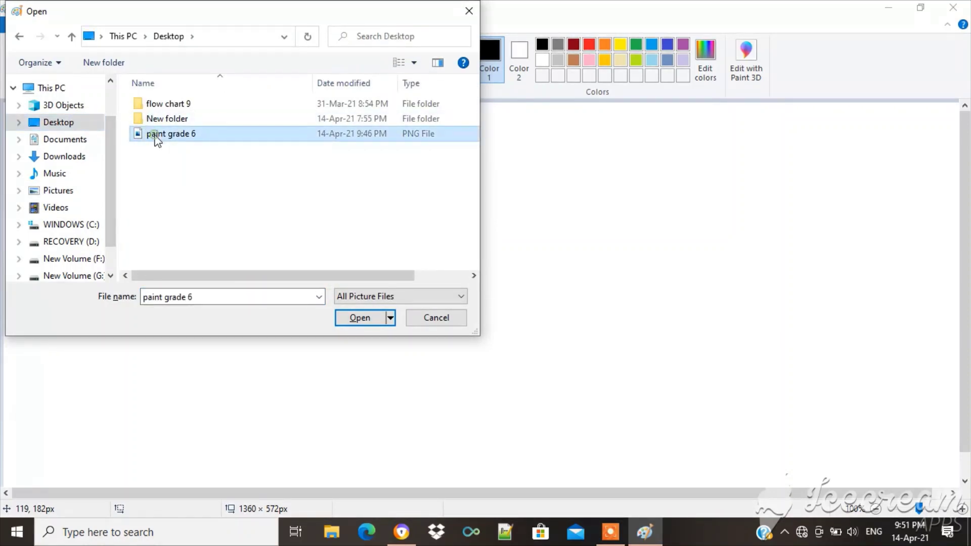
{"action": "left_click", "coordinate": [360, 318]}
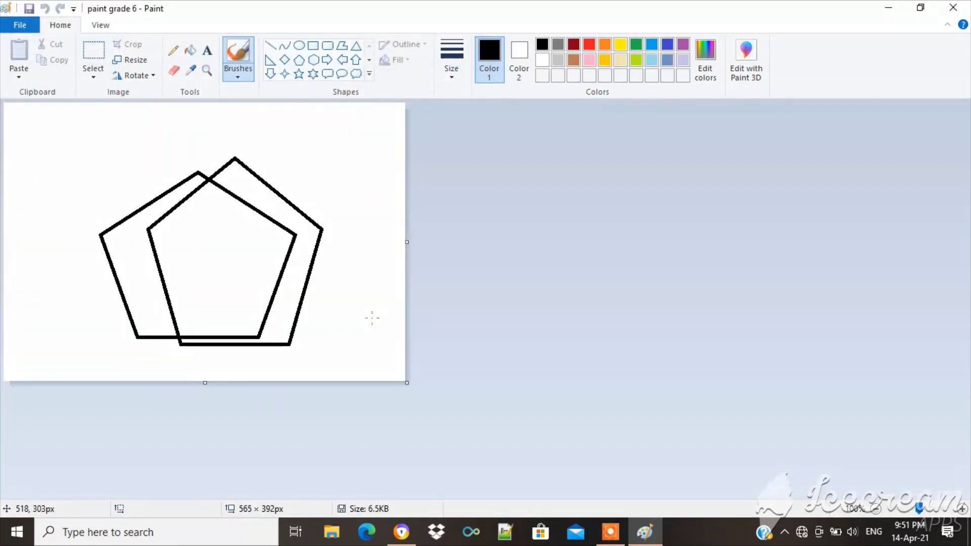
{"action": "left_click", "coordinate": [952, 7]}
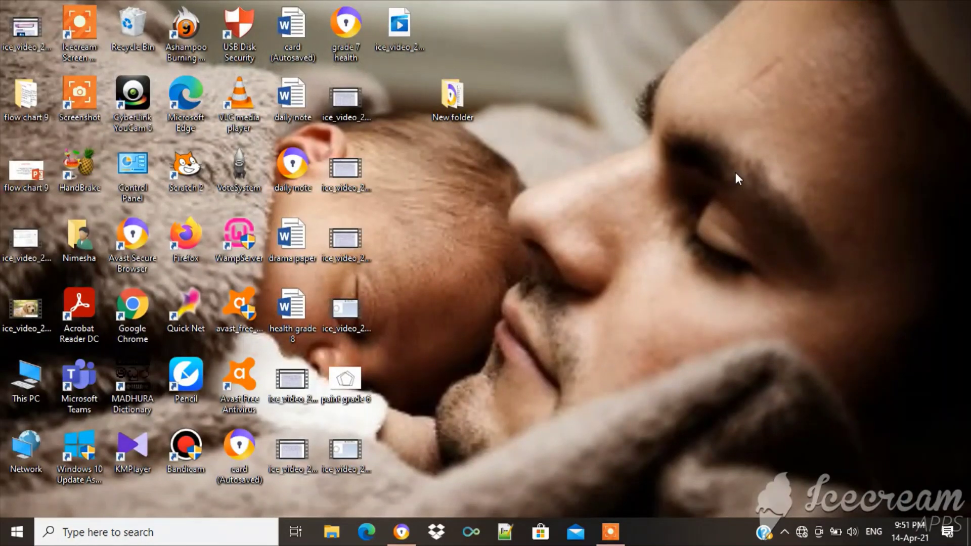
Step: Copy the Word document "daily note" from the desktop into New folder, and delete the pasted copy
{"action": "left_click", "coordinate": [402, 531]}
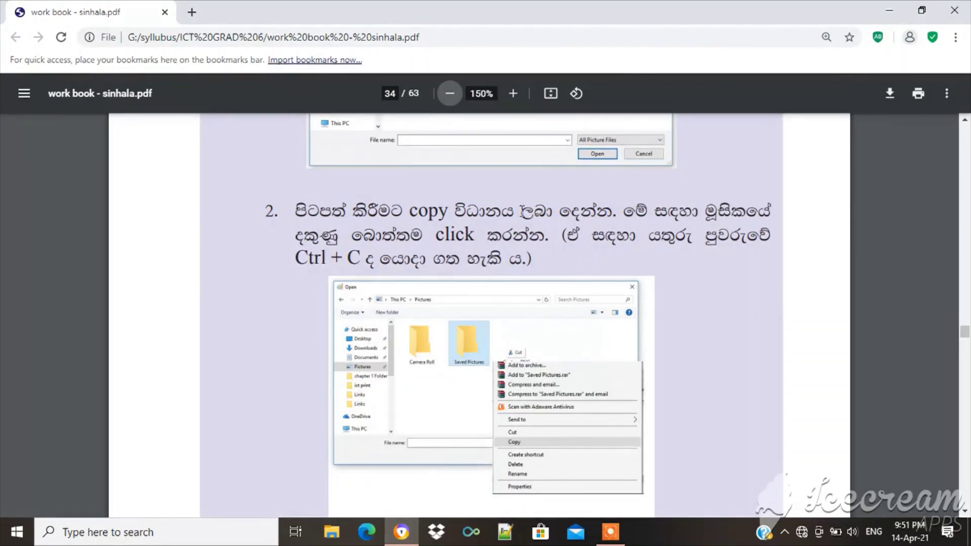
{"action": "left_click", "coordinate": [886, 9]}
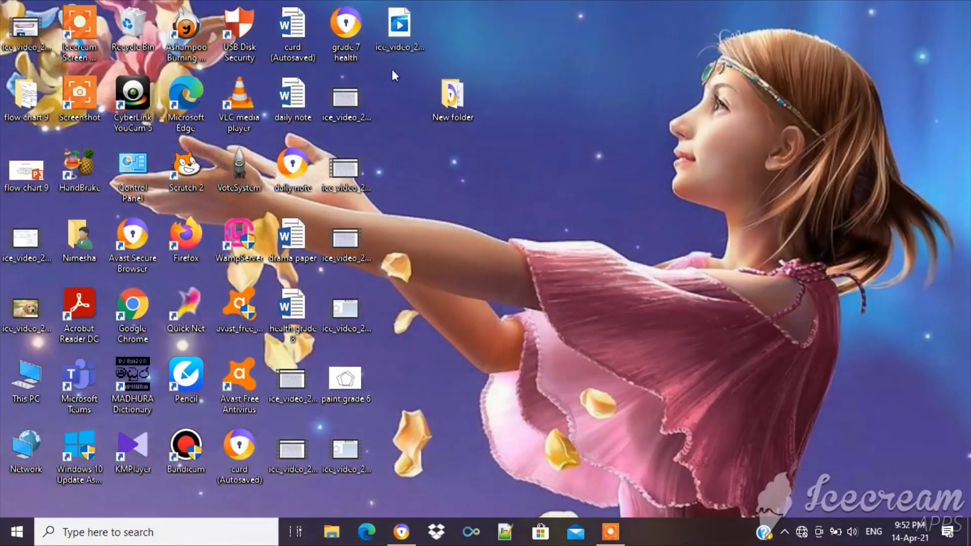
{"action": "double_click", "coordinate": [285, 105]}
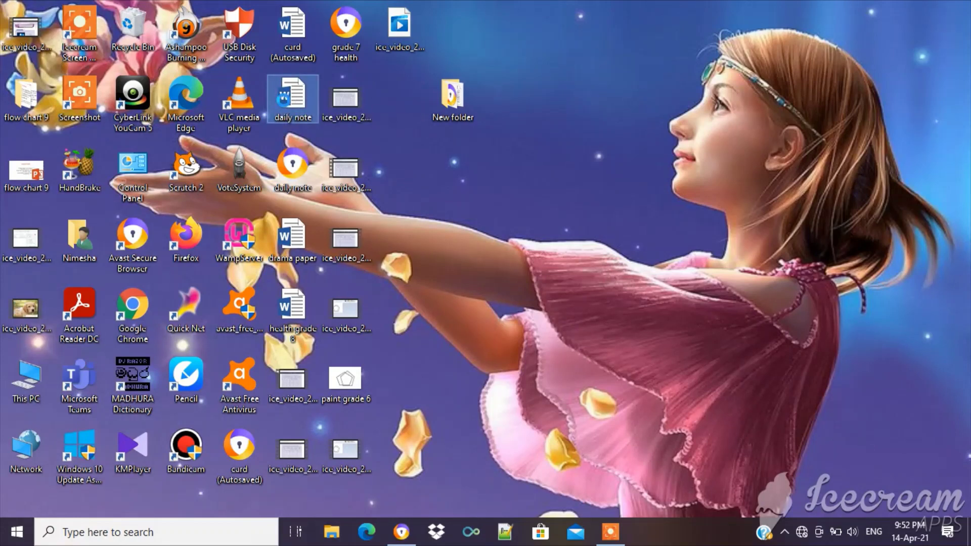
{"action": "right_click", "coordinate": [284, 101]}
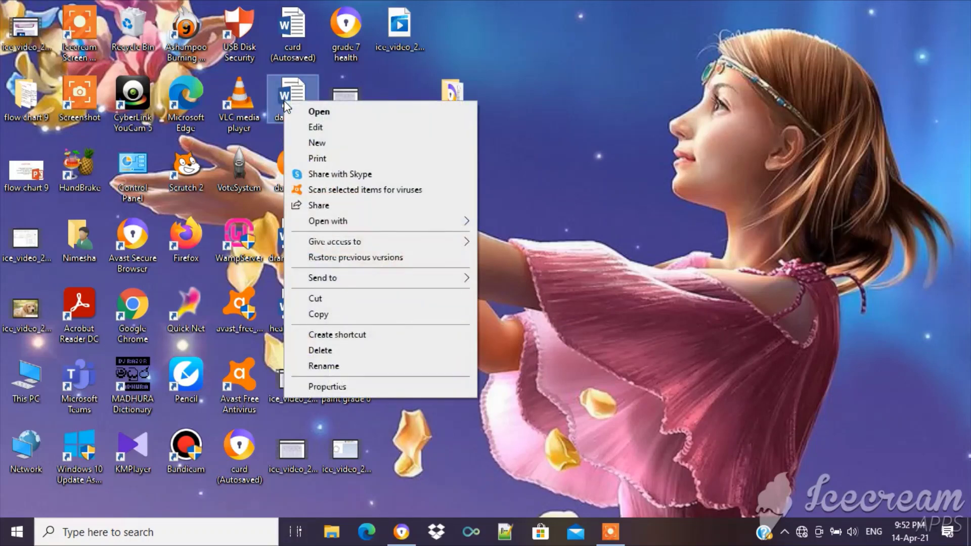
{"action": "left_click", "coordinate": [329, 314]}
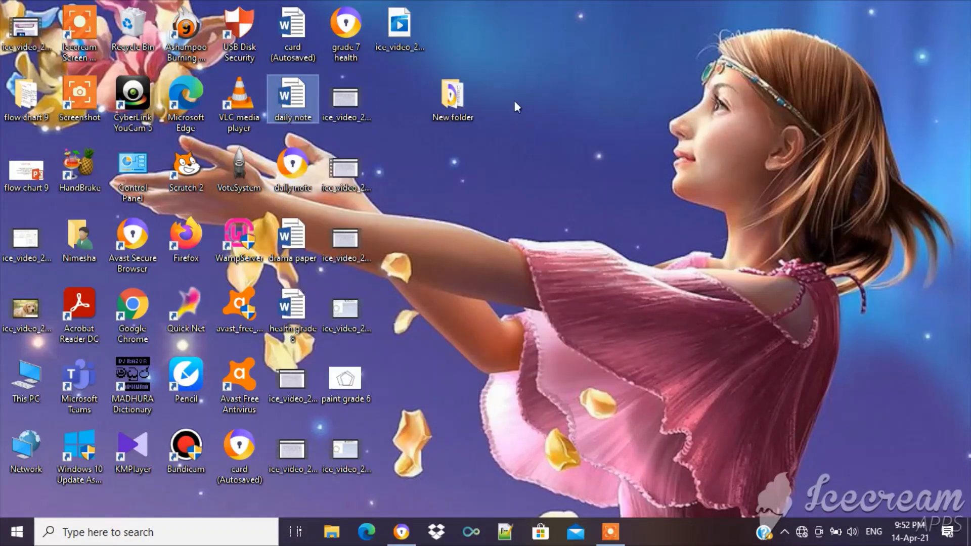
{"action": "double_click", "coordinate": [455, 96]}
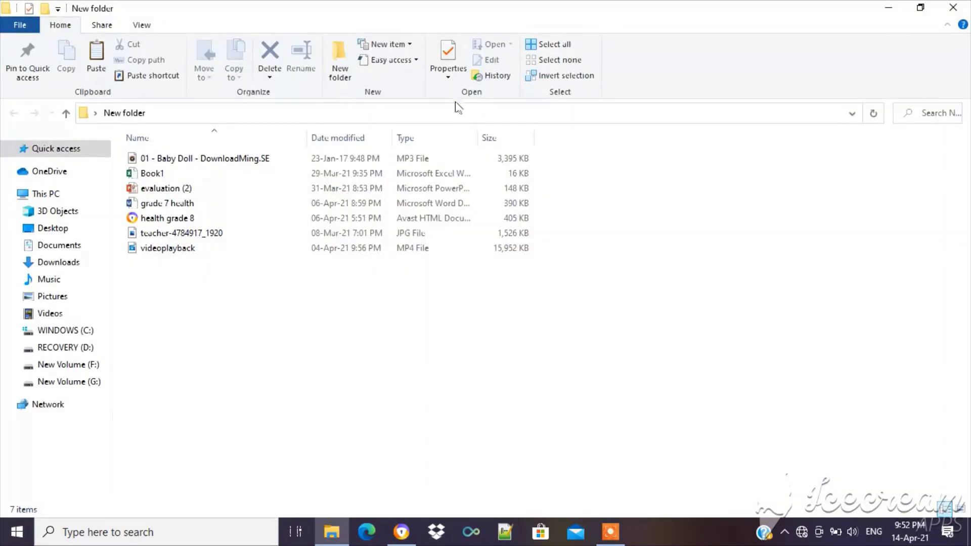
{"action": "right_click", "coordinate": [343, 380]}
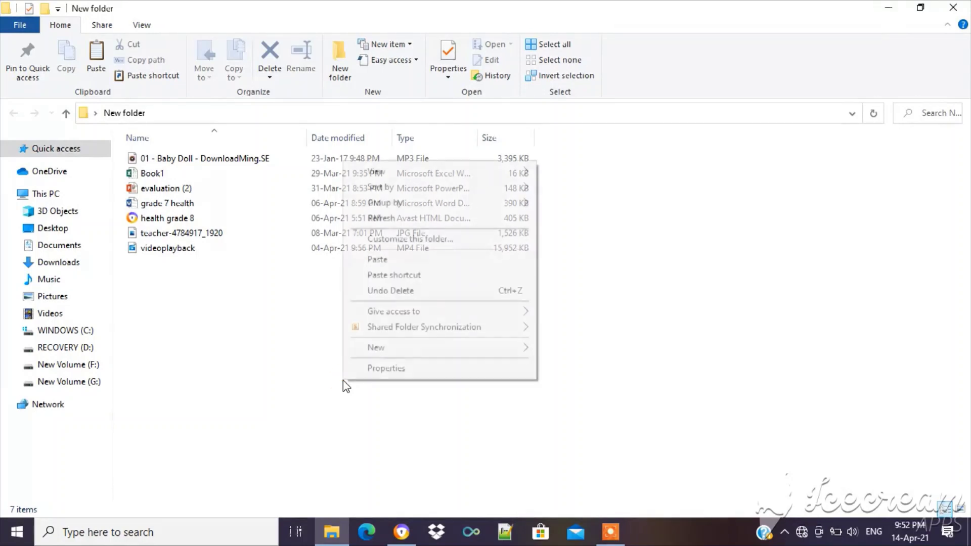
{"action": "left_click", "coordinate": [390, 259]}
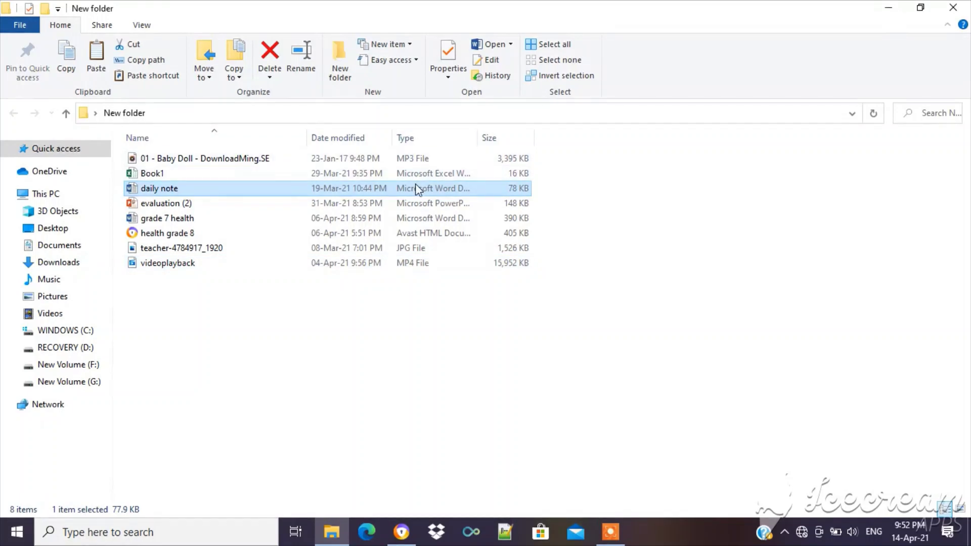
{"action": "key", "text": "Delete"}
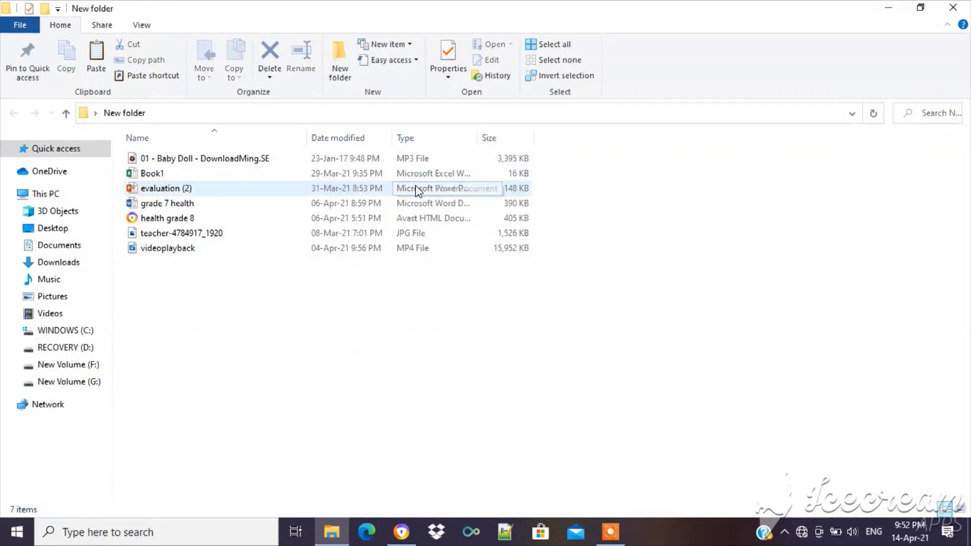
{"action": "left_click", "coordinate": [952, 7]}
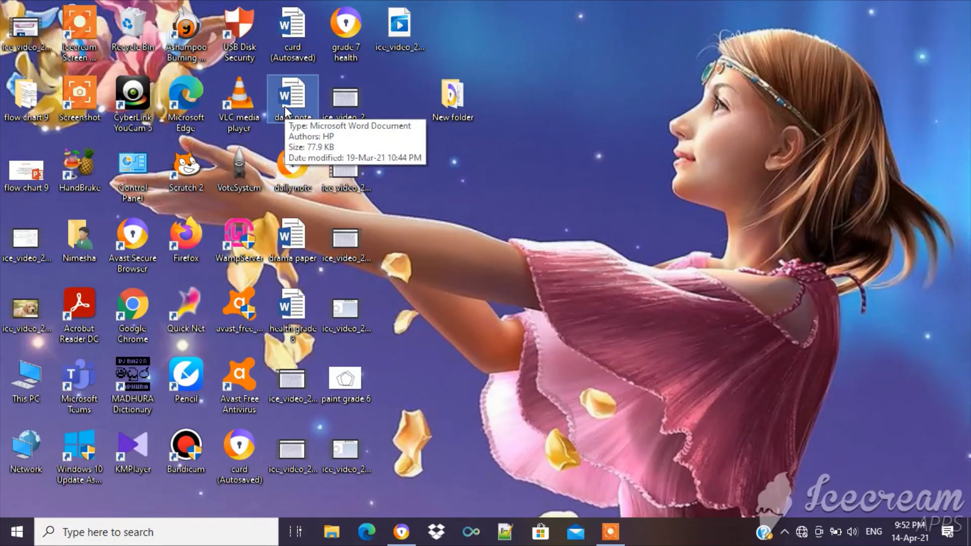
Step: Paste the copied desktop Word document "daily note" into New folder and close the folder
{"action": "double_click", "coordinate": [451, 99]}
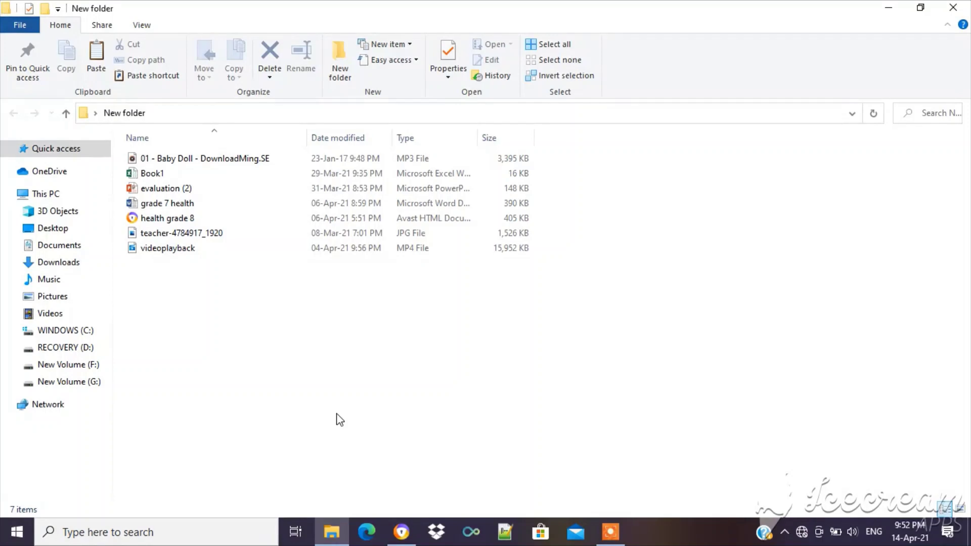
{"action": "key", "text": "ctrl+v"}
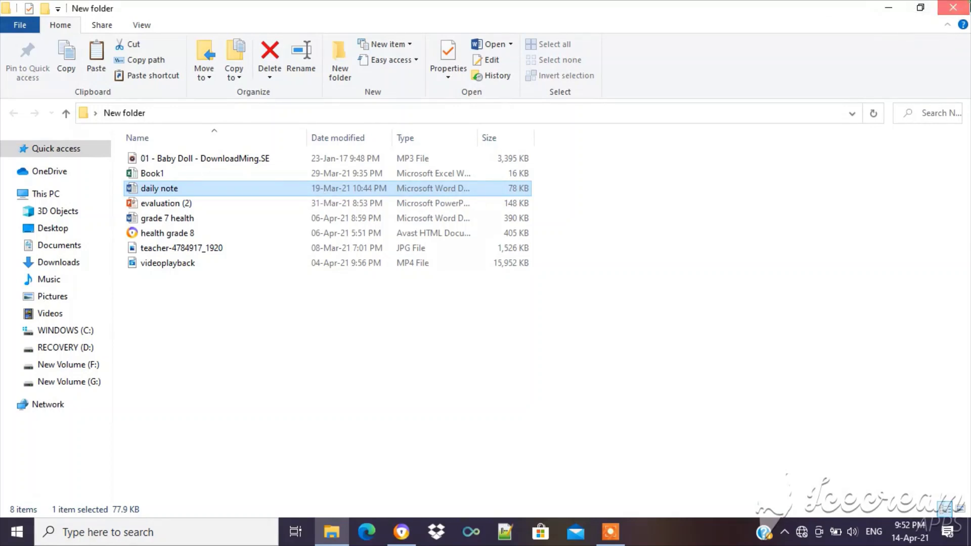
{"action": "left_click", "coordinate": [953, 7]}
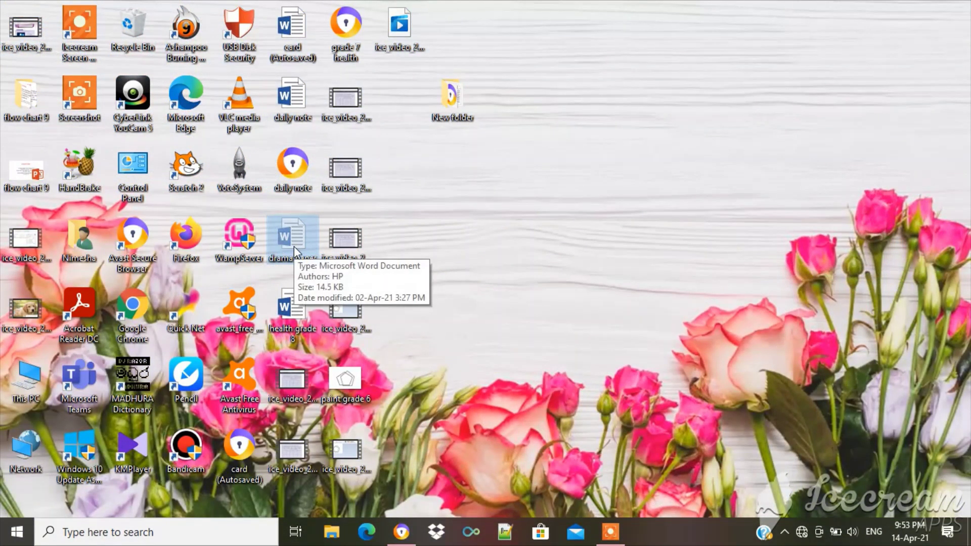
Step: Move the Word document "drama paper" from the desktop into New folder and close the folder
{"action": "double_click", "coordinate": [449, 96]}
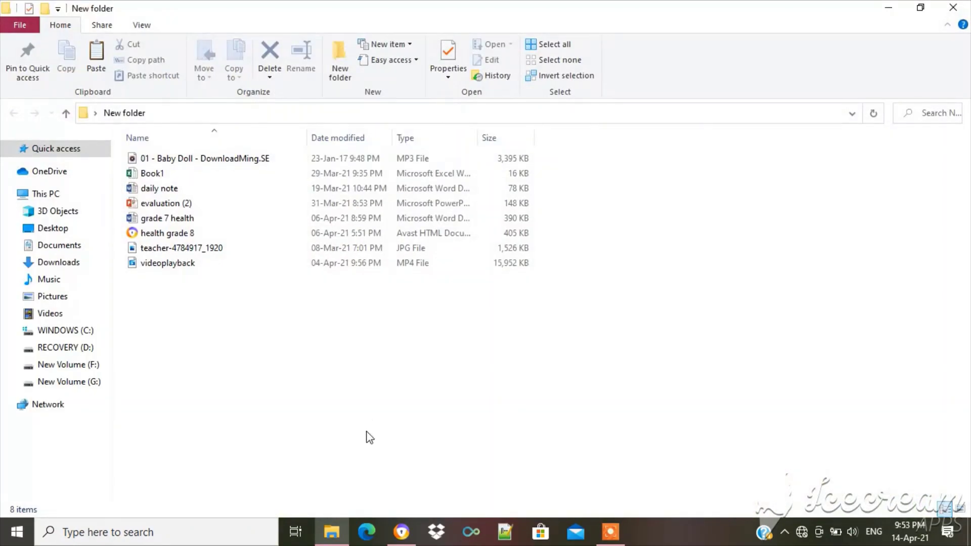
{"action": "key", "text": "ctrl+v"}
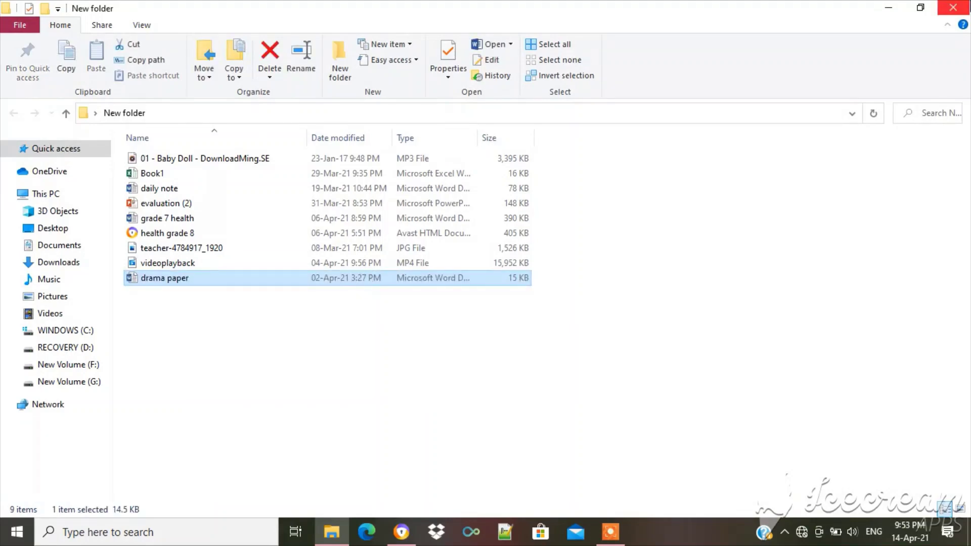
{"action": "left_click", "coordinate": [952, 7]}
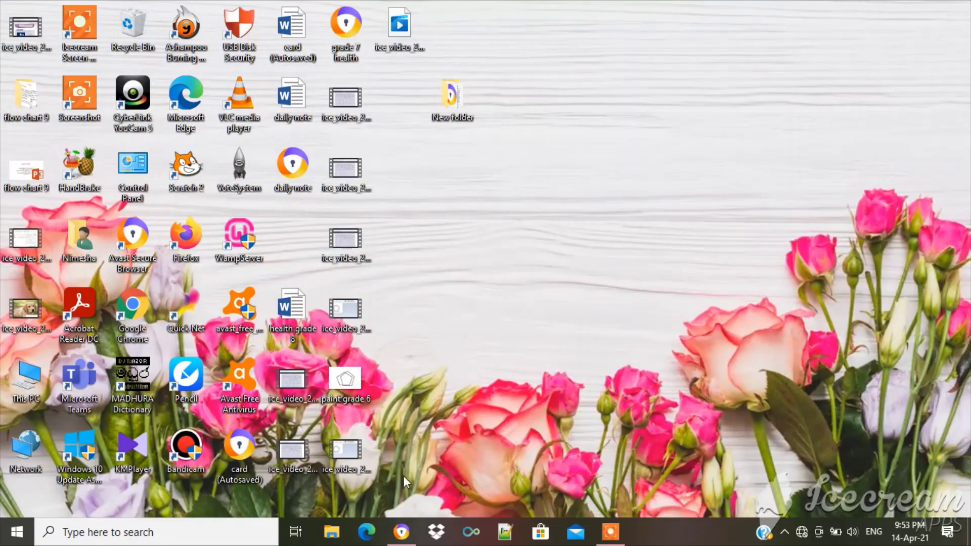
Step: Return to the workbook PDF and read instruction 3 on page 35 about pasting into the chosen location
{"action": "left_click", "coordinate": [401, 531]}
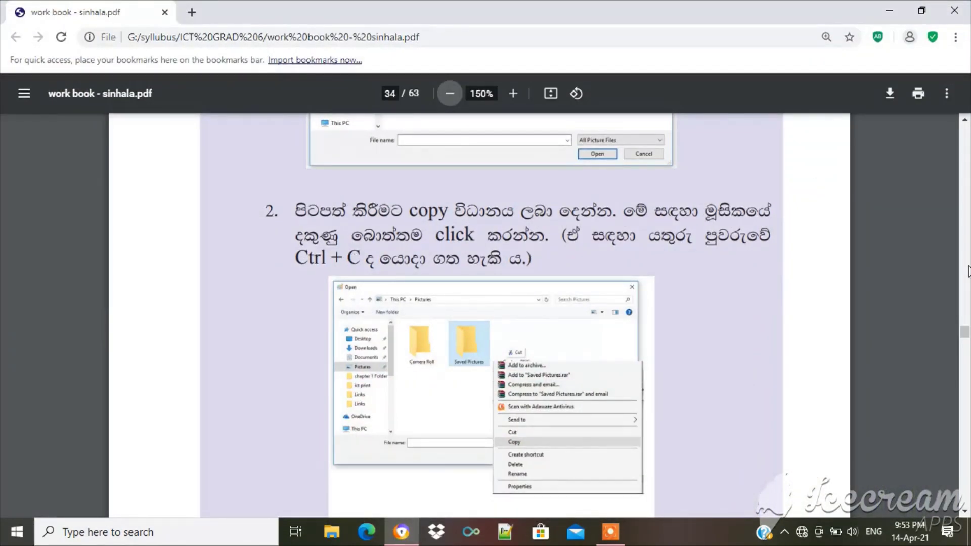
{"action": "left_click", "coordinate": [965, 511]}
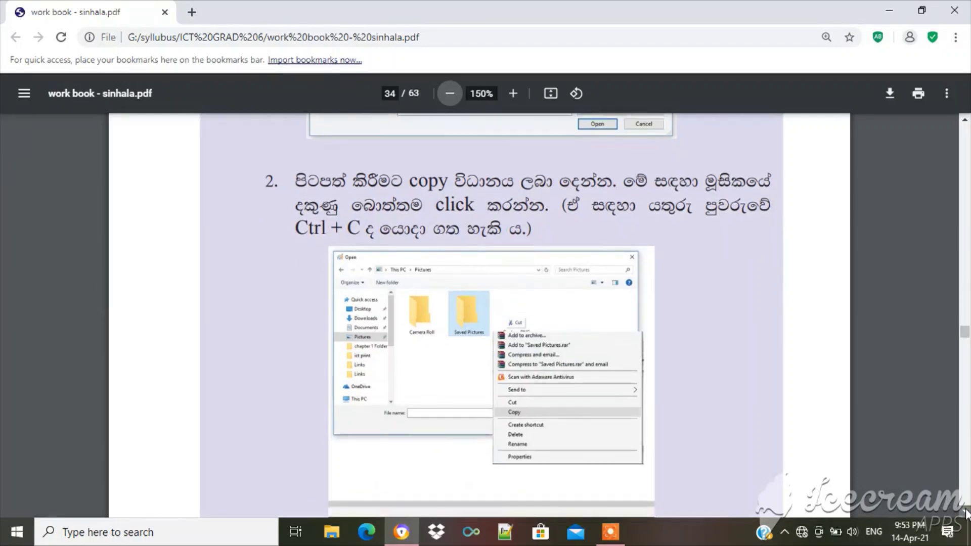
{"action": "scroll", "coordinate": [964, 511], "scroll_direction": "down", "scroll_amount": 6}
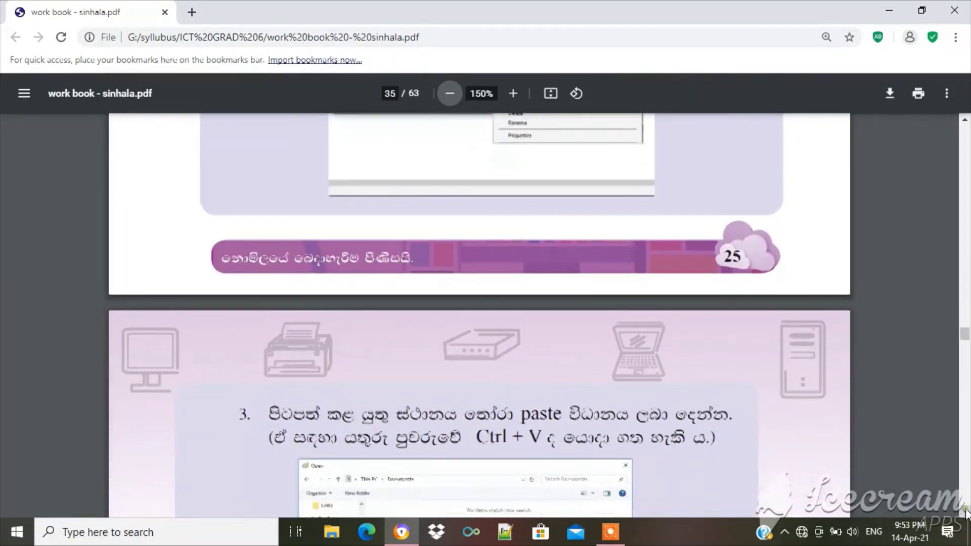
{"action": "scroll", "coordinate": [964, 511], "scroll_direction": "down", "scroll_amount": 4}
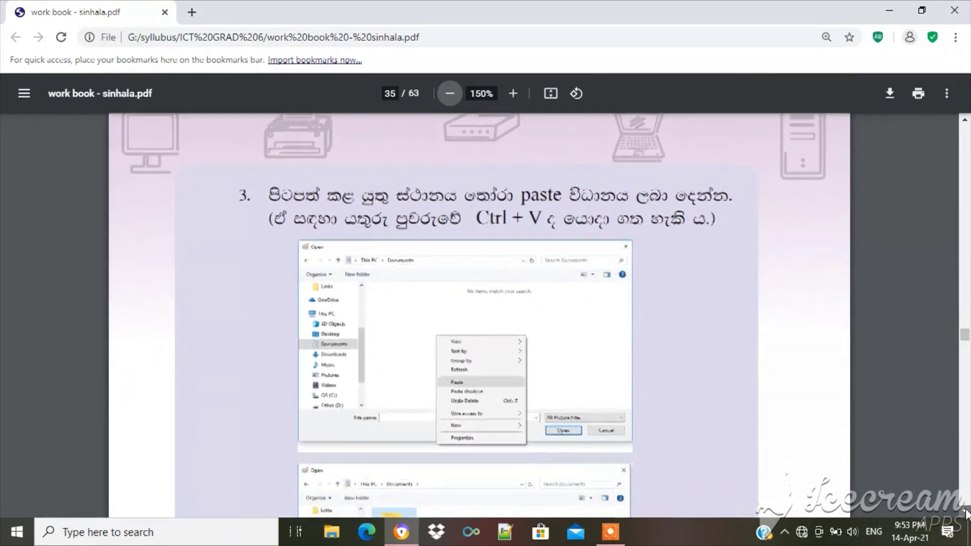
Step: Read the workbook's cut and paste and file-closing instructions on page 35, continuing to the window maximizing and minimizing section on page 36
{"action": "scroll", "coordinate": [965, 511], "scroll_direction": "down", "scroll_amount": 4}
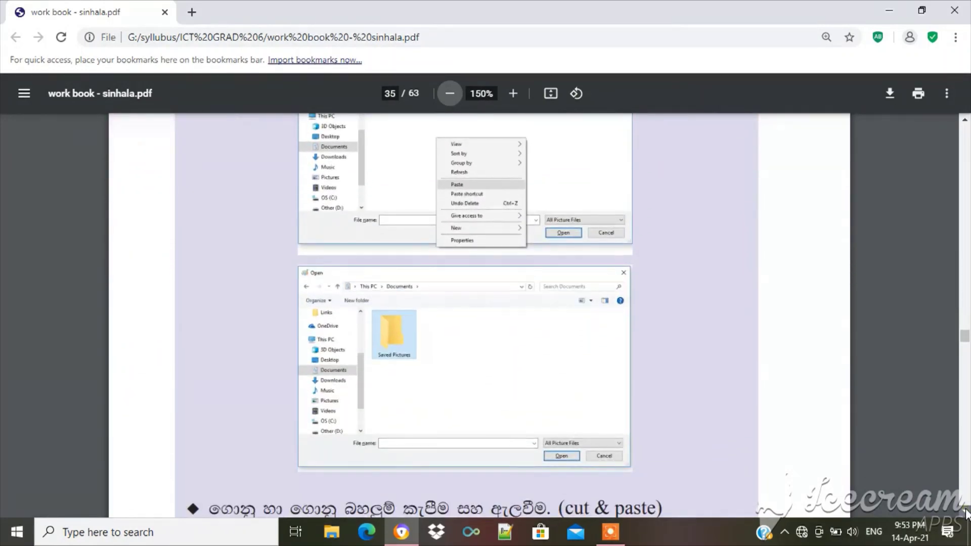
{"action": "scroll", "coordinate": [964, 511], "scroll_direction": "down", "scroll_amount": 8}
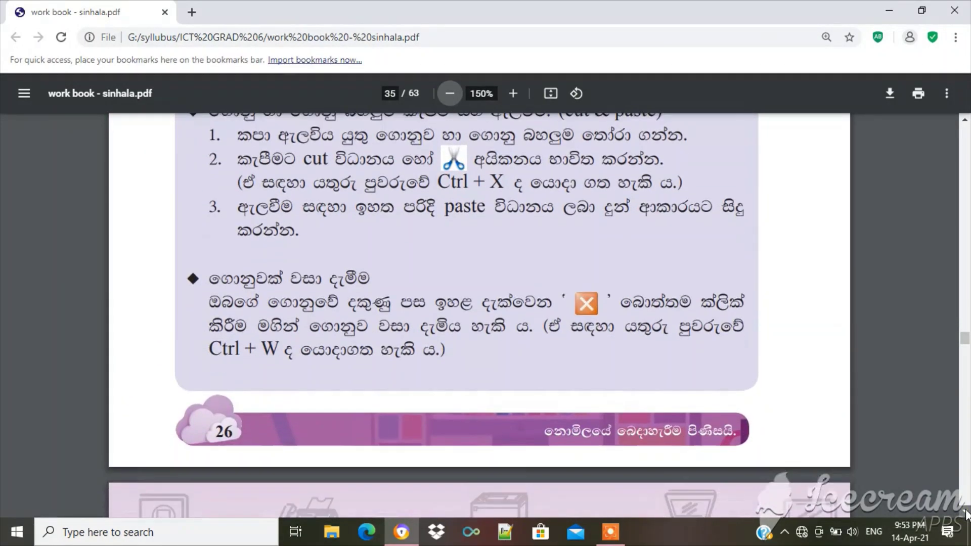
{"action": "scroll", "coordinate": [964, 511], "scroll_direction": "down", "scroll_amount": 1}
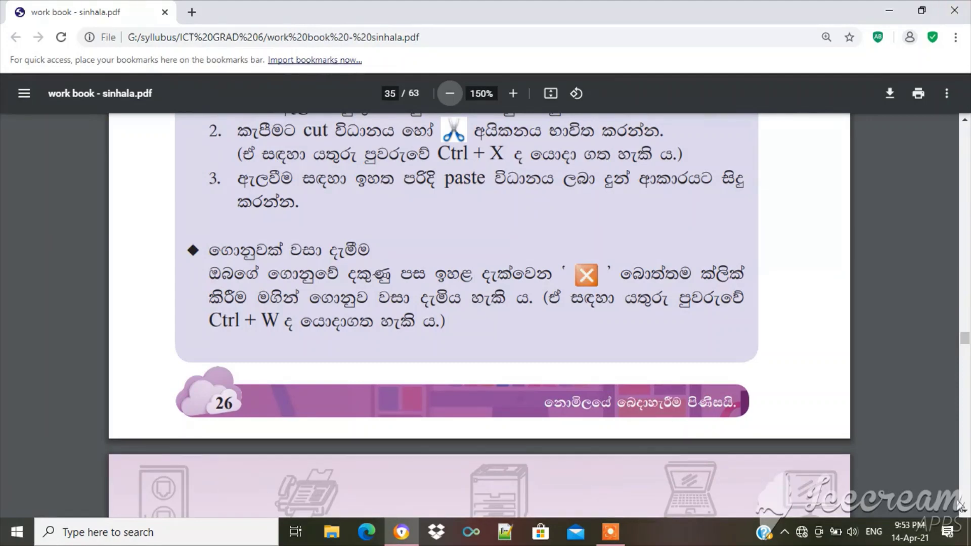
{"action": "scroll", "coordinate": [965, 510], "scroll_direction": "down", "scroll_amount": 5}
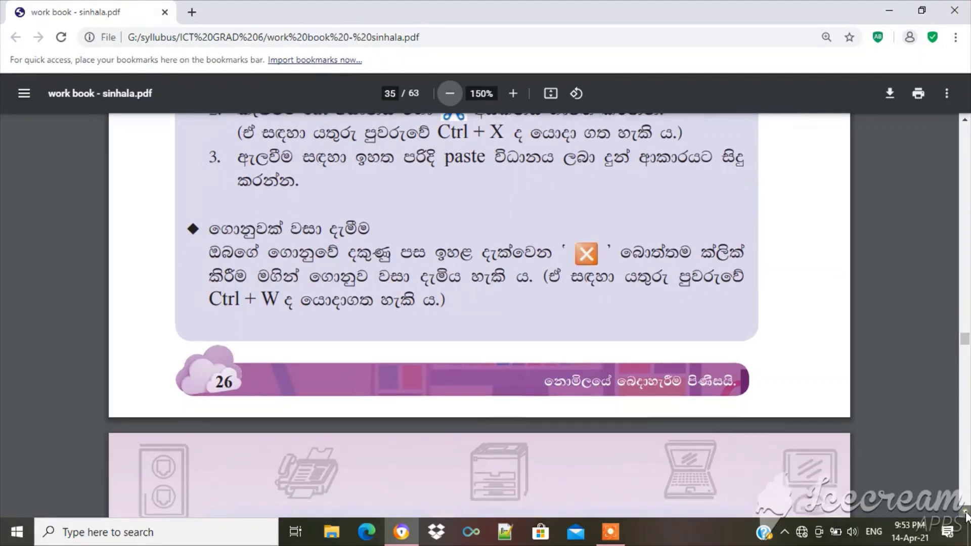
{"action": "scroll", "coordinate": [965, 513], "scroll_direction": "down", "scroll_amount": 1}
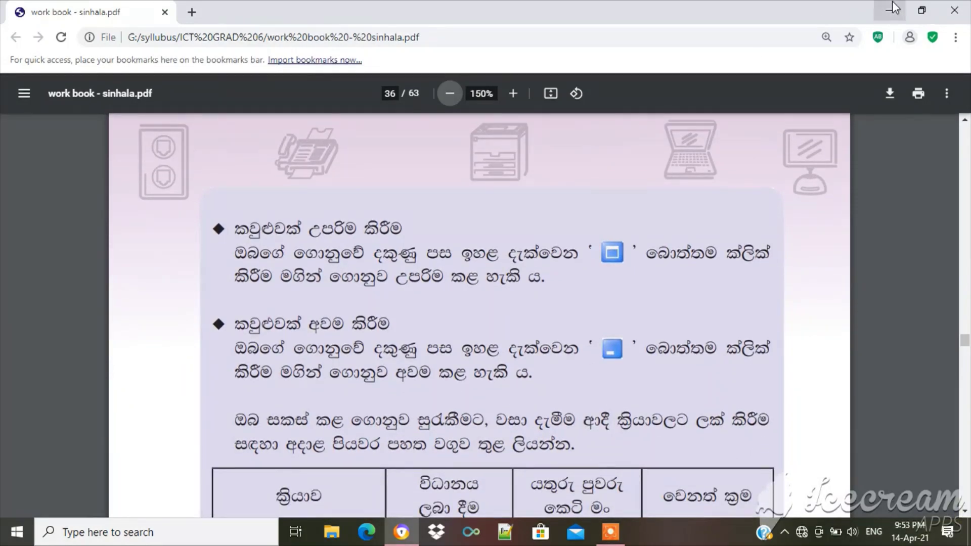
Step: Demonstrate window control by restoring the workbook window to a smaller size, maximizing it, minimizing it and reopening it
{"action": "left_click", "coordinate": [919, 7]}
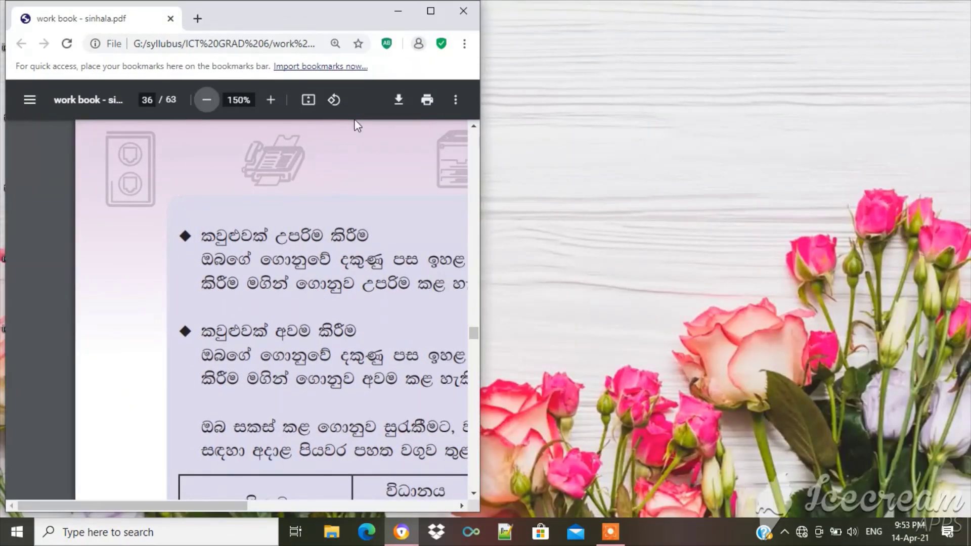
{"action": "left_click", "coordinate": [430, 10]}
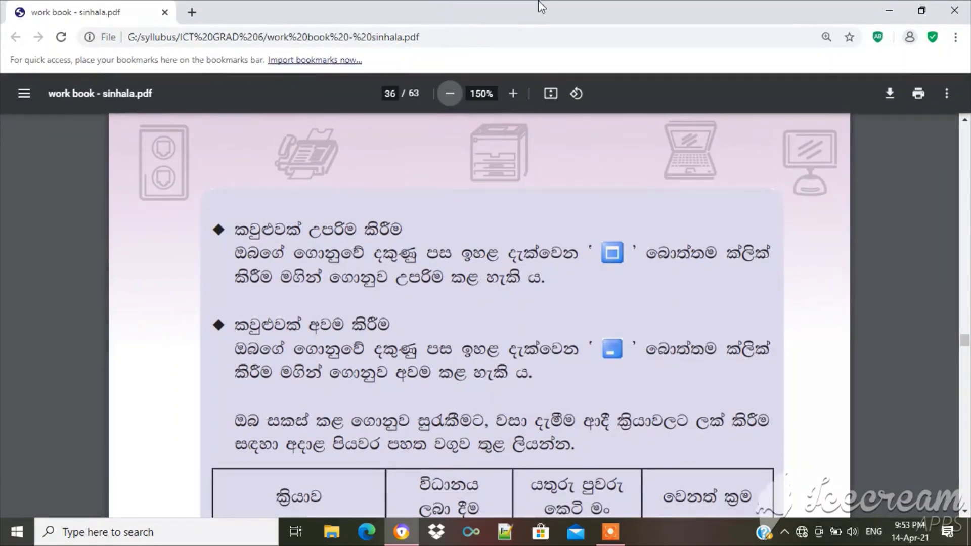
{"action": "left_click", "coordinate": [886, 9]}
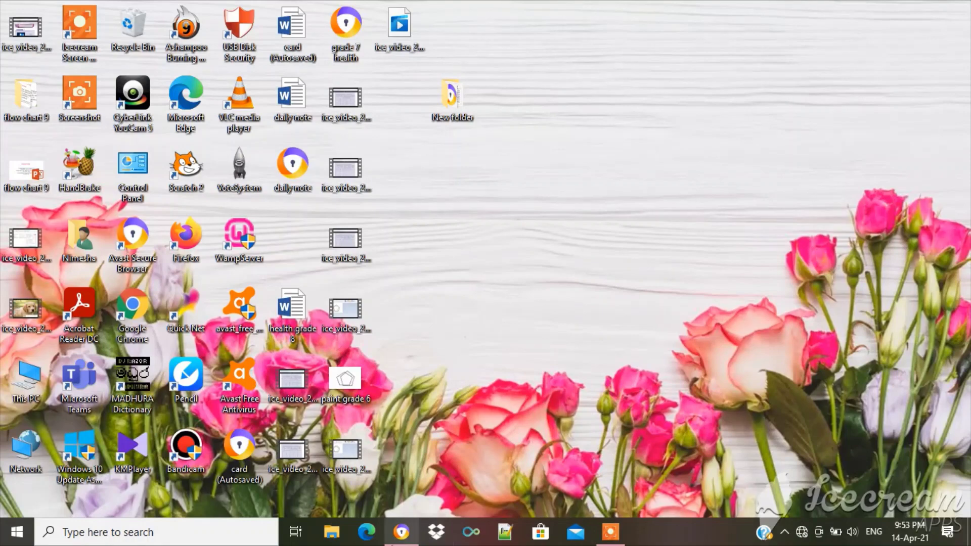
{"action": "left_click", "coordinate": [392, 542]}
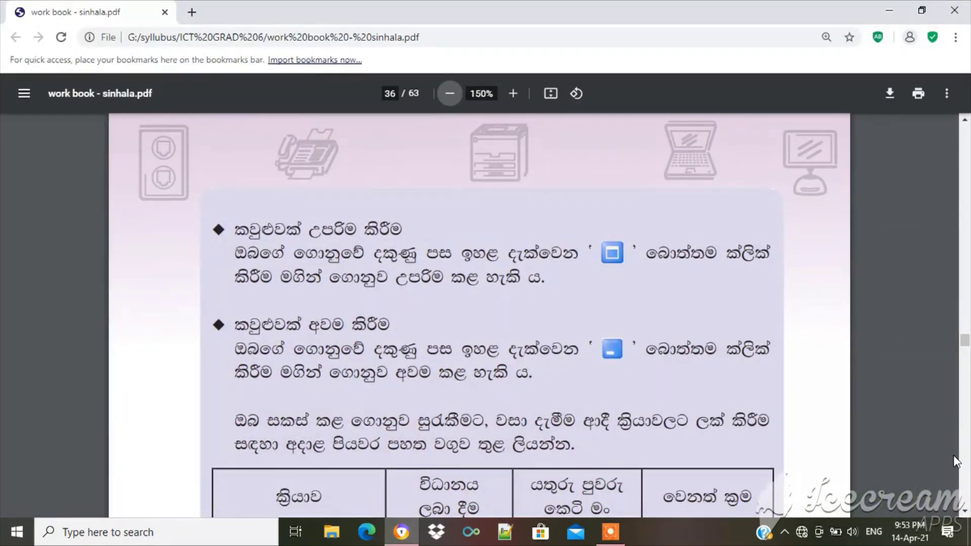
Step: Review the file-opening row of the page 36 table and open the Word document "daily note" from the desktop
{"action": "scroll", "coordinate": [473, 313], "scroll_direction": "down", "scroll_amount": 4}
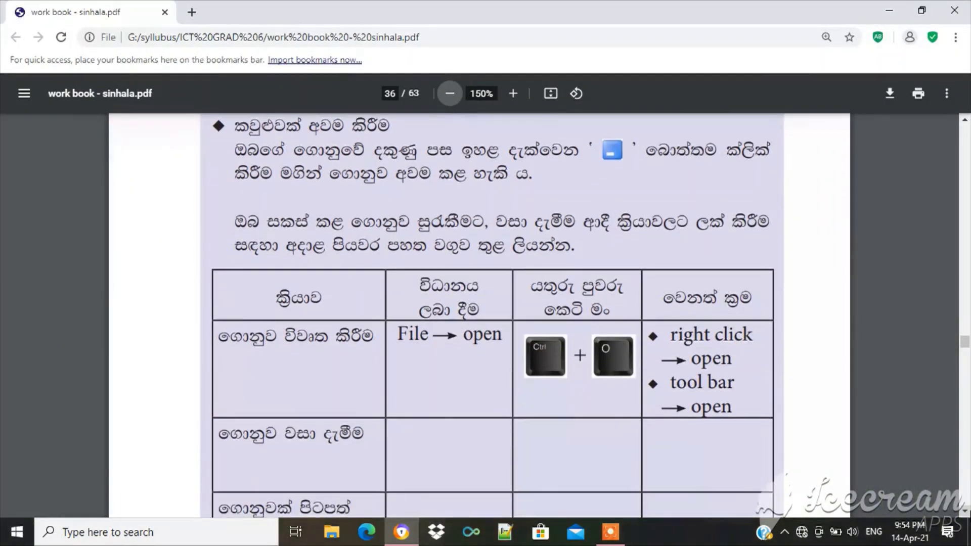
{"action": "scroll", "coordinate": [430, 344], "scroll_direction": "down", "scroll_amount": 1}
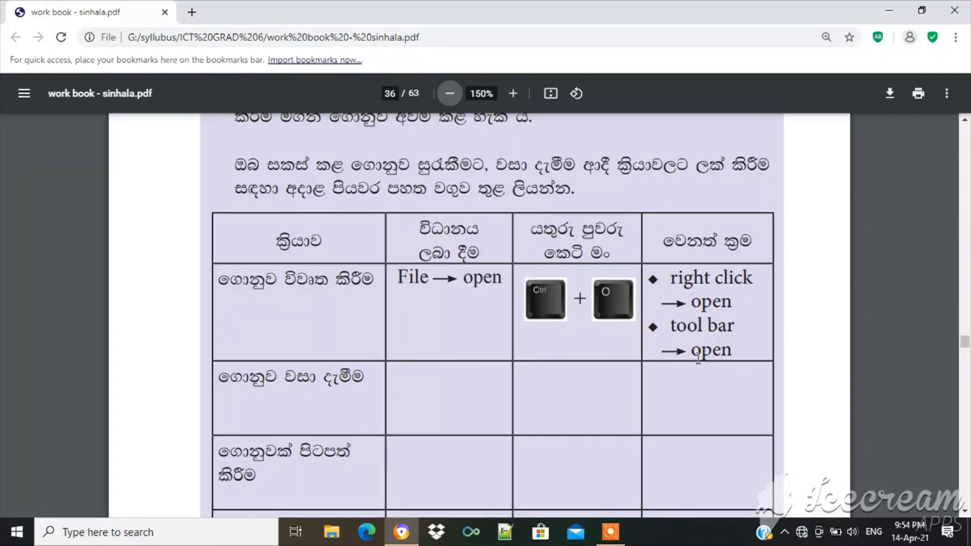
{"action": "left_click", "coordinate": [890, 5]}
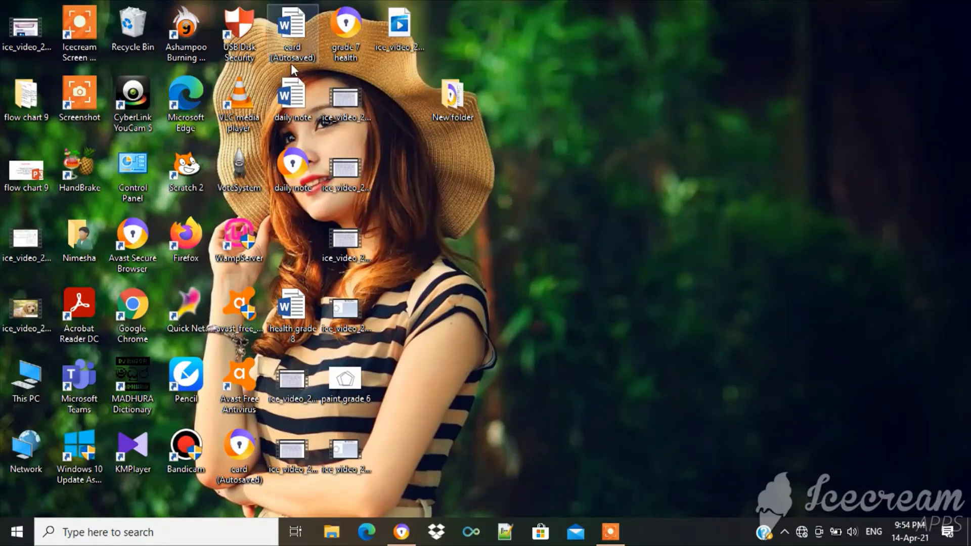
{"action": "double_click", "coordinate": [293, 96]}
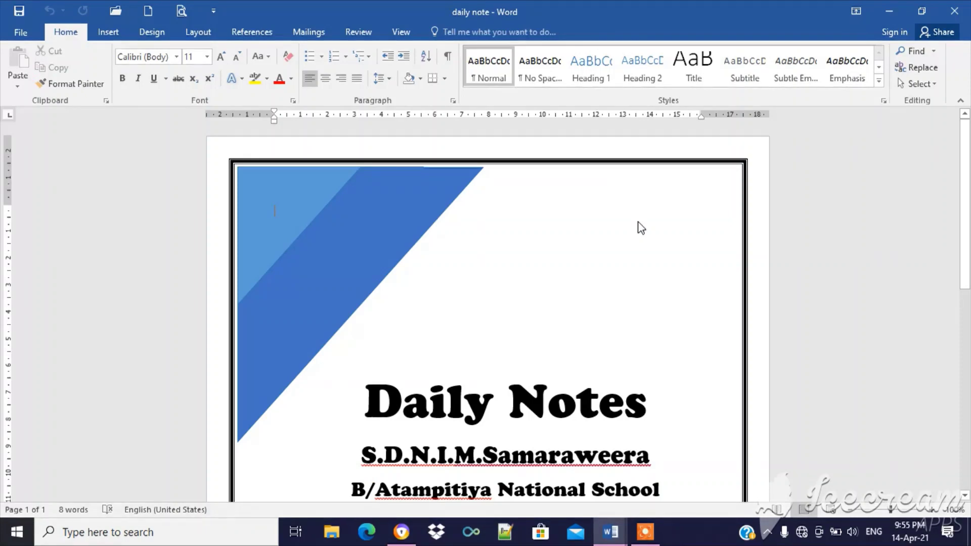
Step: Show the File > Open command in Word with its list of recent documents
{"action": "left_click", "coordinate": [21, 33]}
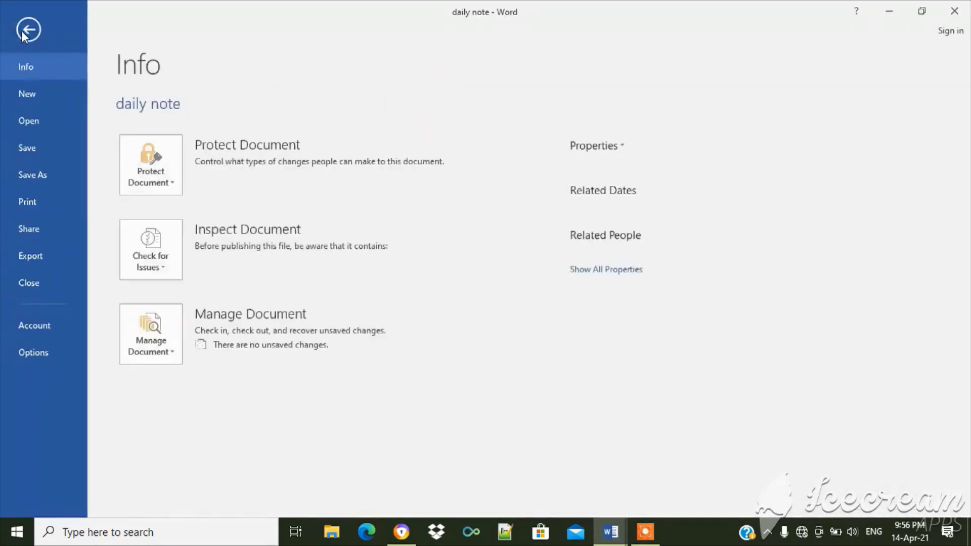
{"action": "left_click", "coordinate": [23, 31]}
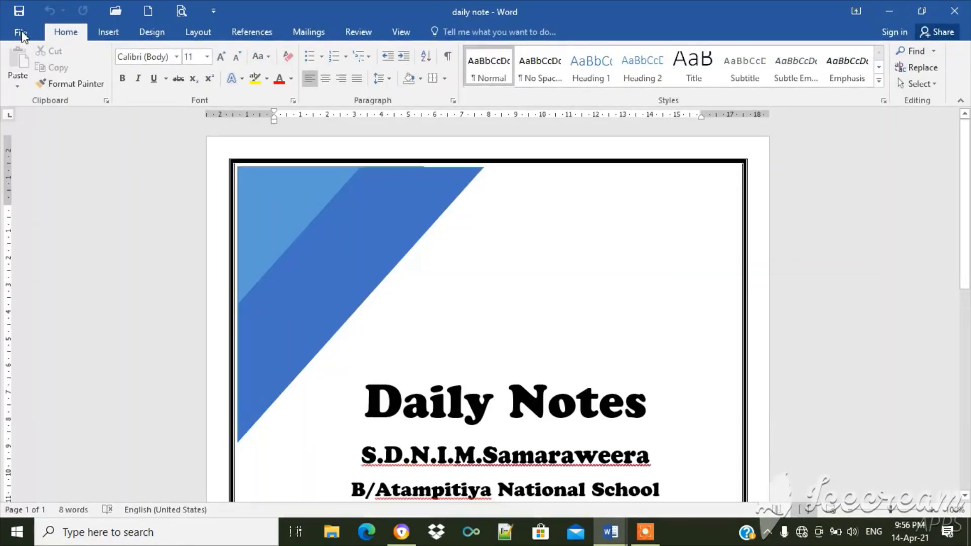
{"action": "left_click", "coordinate": [21, 32]}
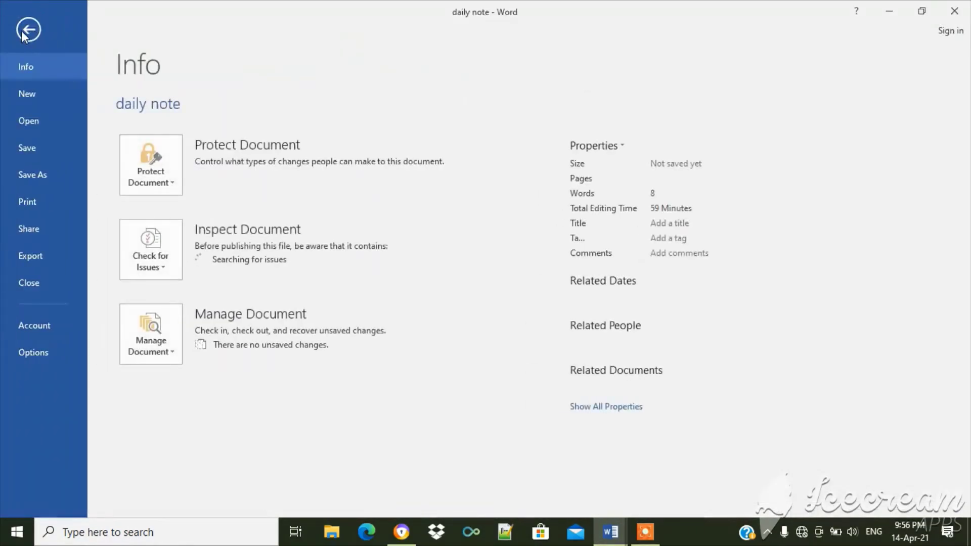
{"action": "left_click", "coordinate": [39, 120]}
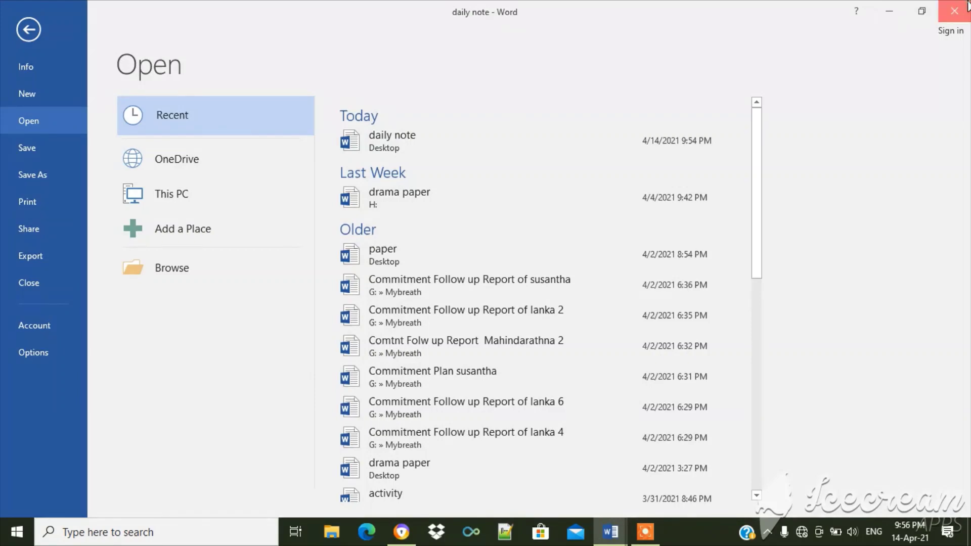
Step: Close the "daily note" document, dismiss the file-in-use and Office getting-started dialogs, and exit Word
{"action": "left_click", "coordinate": [954, 10]}
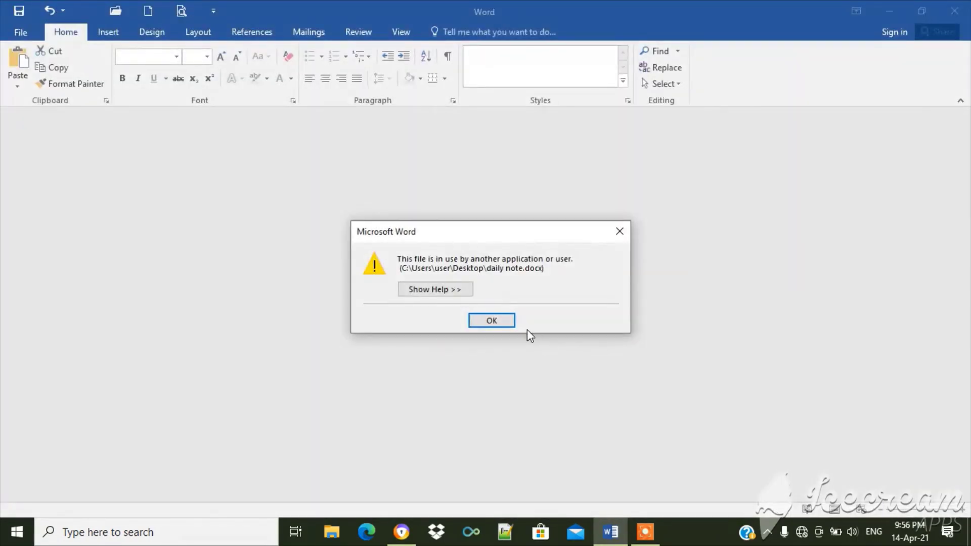
{"action": "left_click", "coordinate": [507, 324]}
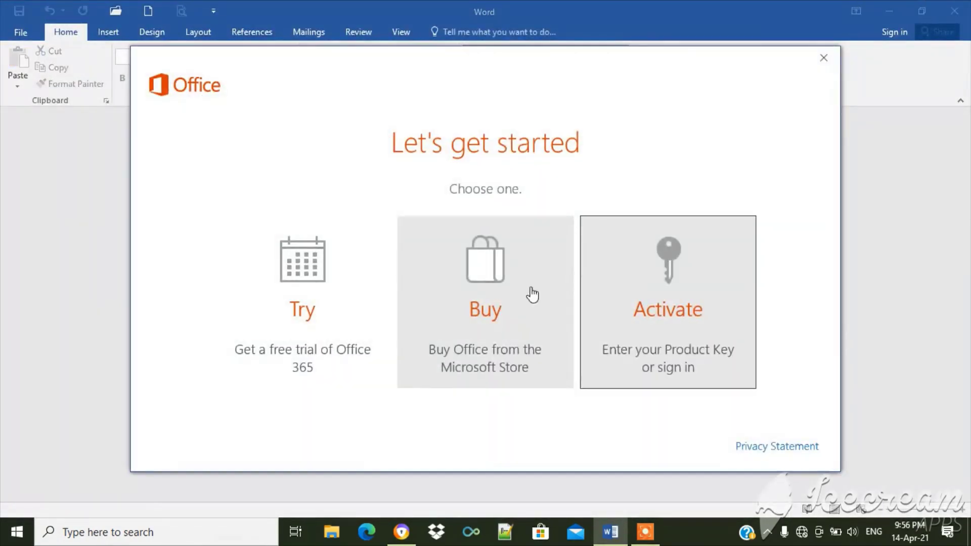
{"action": "left_click", "coordinate": [823, 58]}
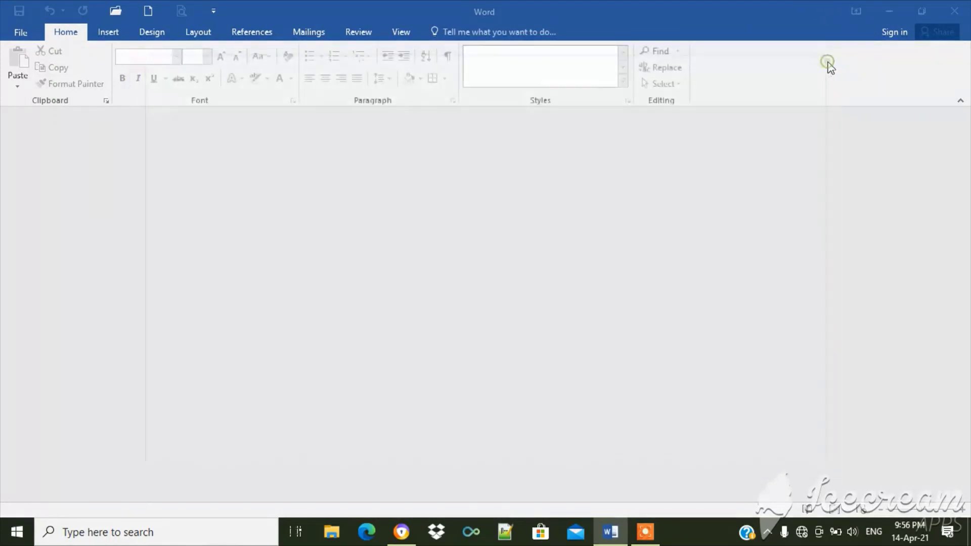
{"action": "left_click", "coordinate": [954, 10]}
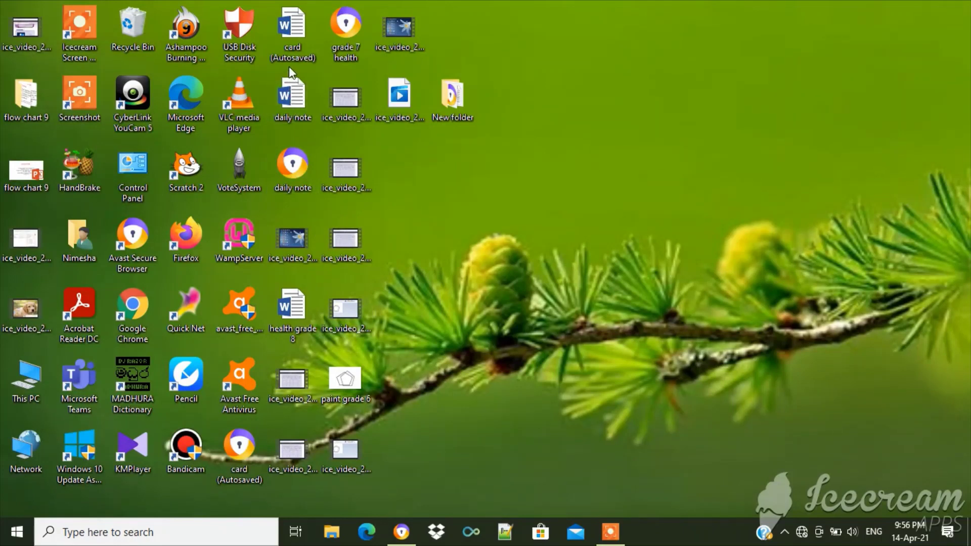
Step: Show the Open option in the context menu of the desktop document "daily note", and return to the workbook's page 36 table
{"action": "right_click", "coordinate": [292, 106]}
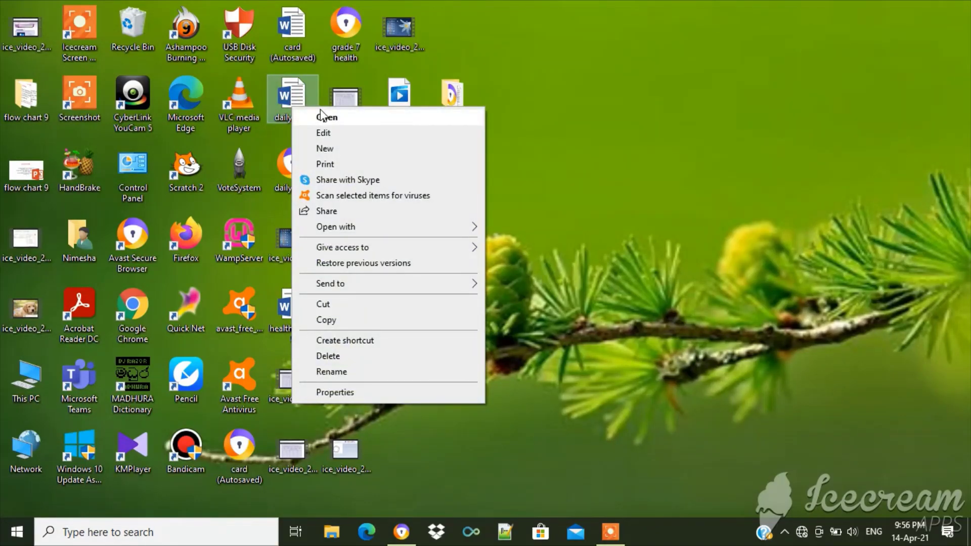
{"action": "left_click", "coordinate": [656, 62]}
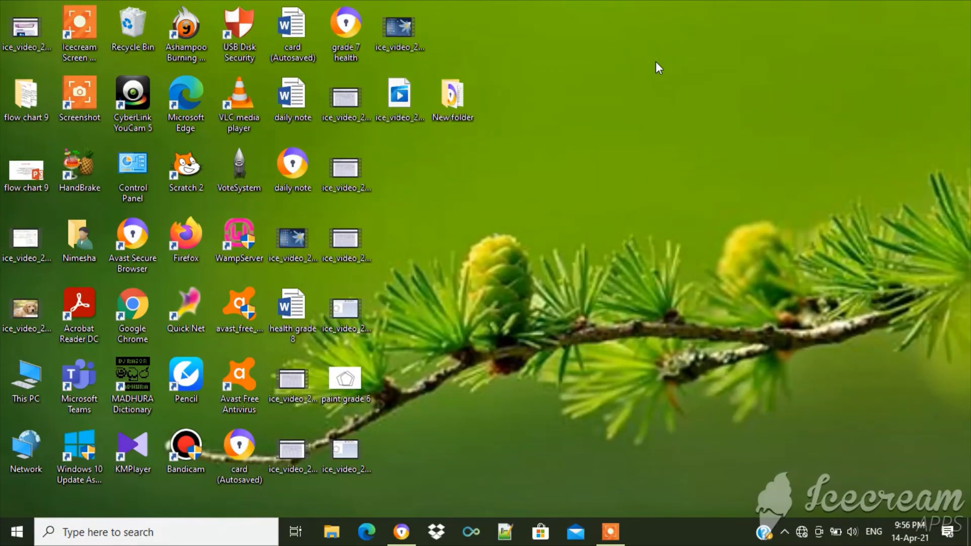
{"action": "left_click", "coordinate": [401, 532]}
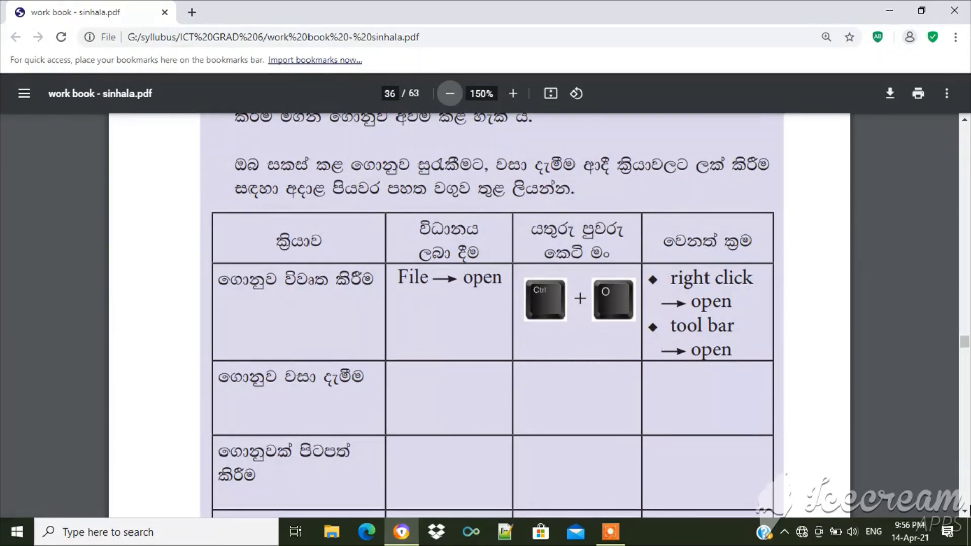
{"action": "scroll", "coordinate": [967, 480], "scroll_direction": "down", "scroll_amount": 2}
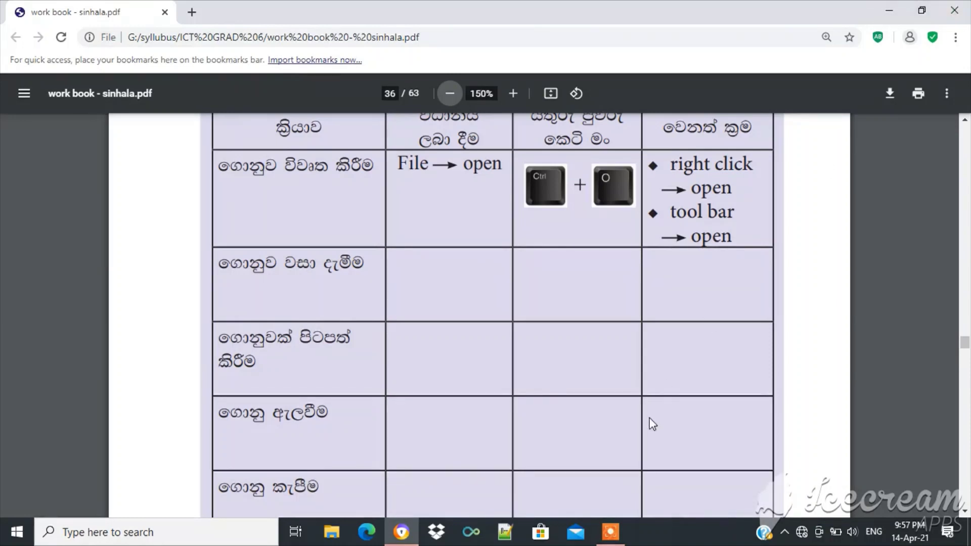
Step: Show the Close window option for the running browser on the taskbar and dismiss the menu without closing the workbook
{"action": "right_click", "coordinate": [665, 537]}
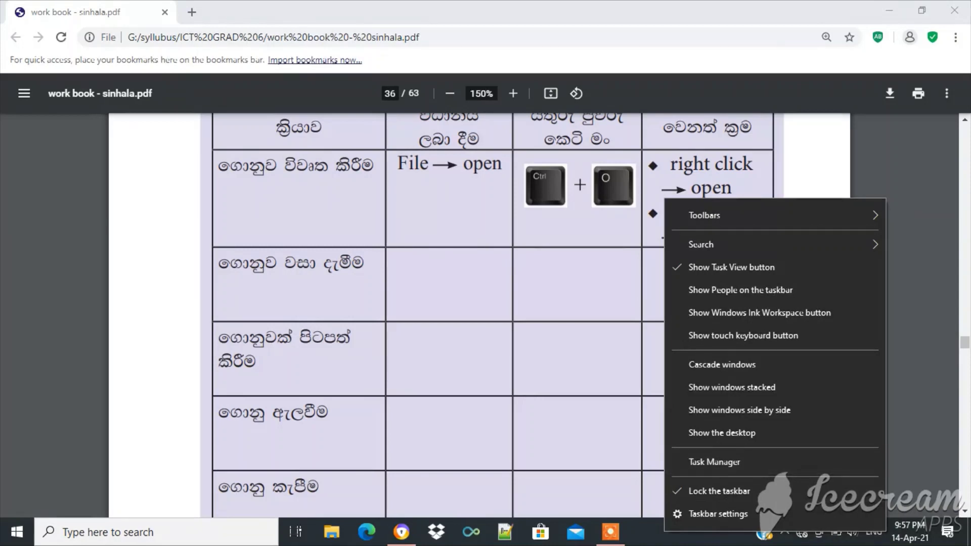
{"action": "left_click", "coordinate": [398, 542]}
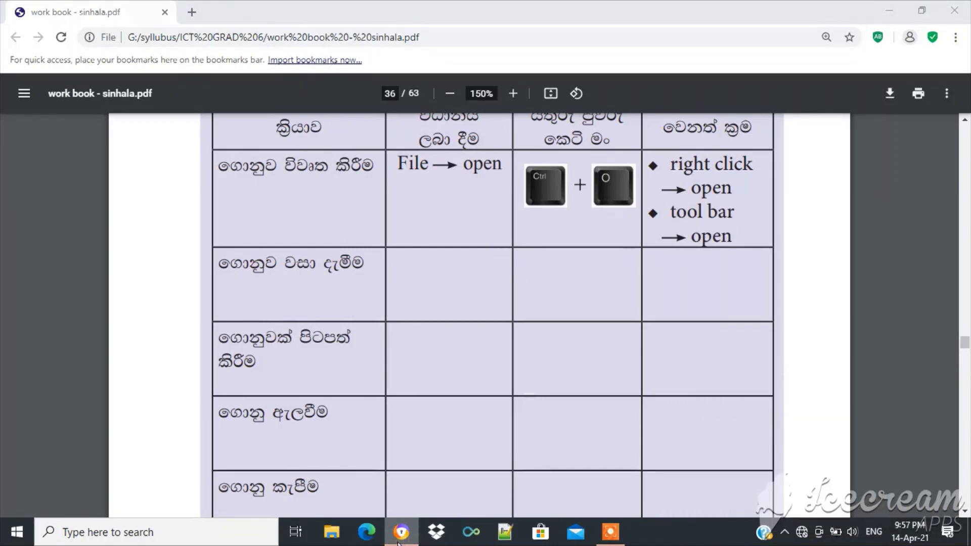
{"action": "right_click", "coordinate": [398, 542]}
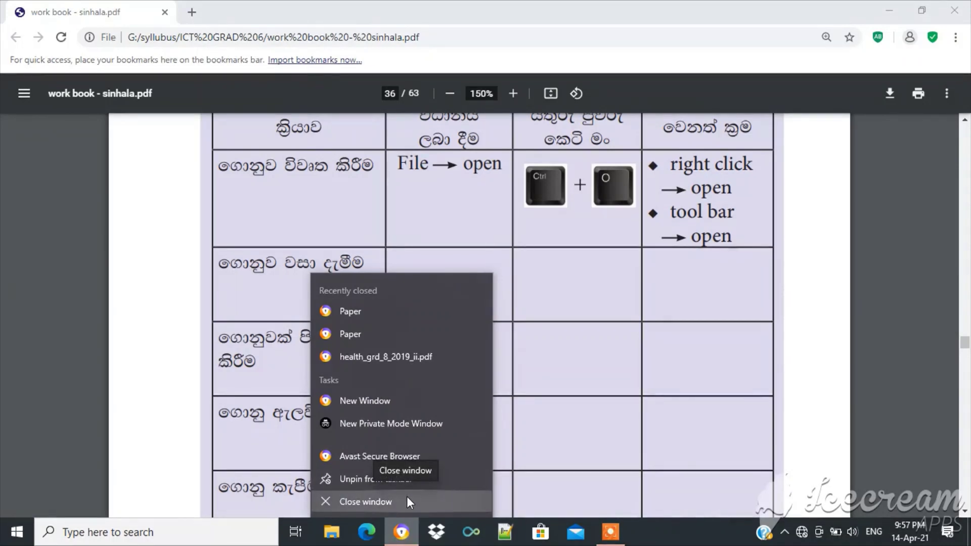
{"action": "left_click", "coordinate": [682, 356]}
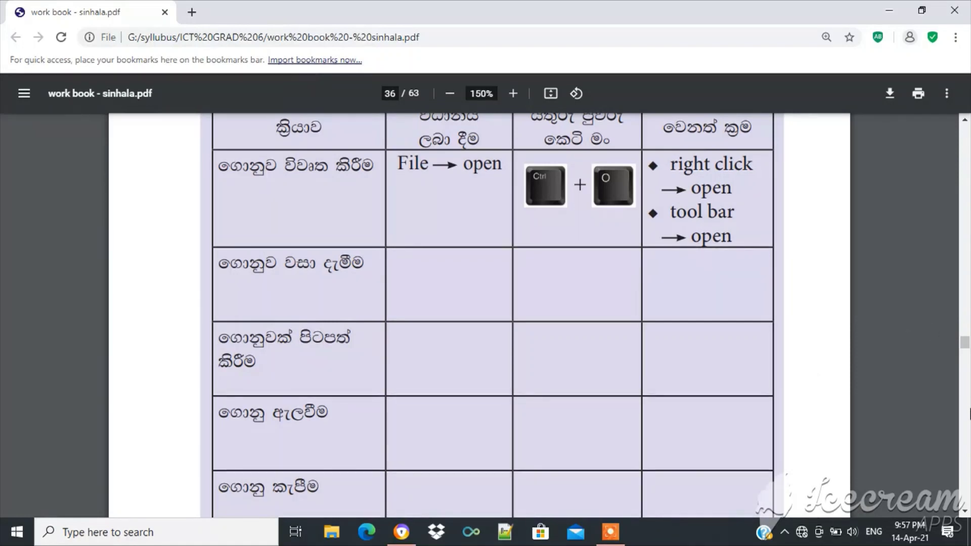
Step: Open New folder on the desktop and select the image "teacher-4784917_1920" to demonstrate the Copy and Cut commands
{"action": "scroll", "coordinate": [451, 502], "scroll_direction": "down", "scroll_amount": 2}
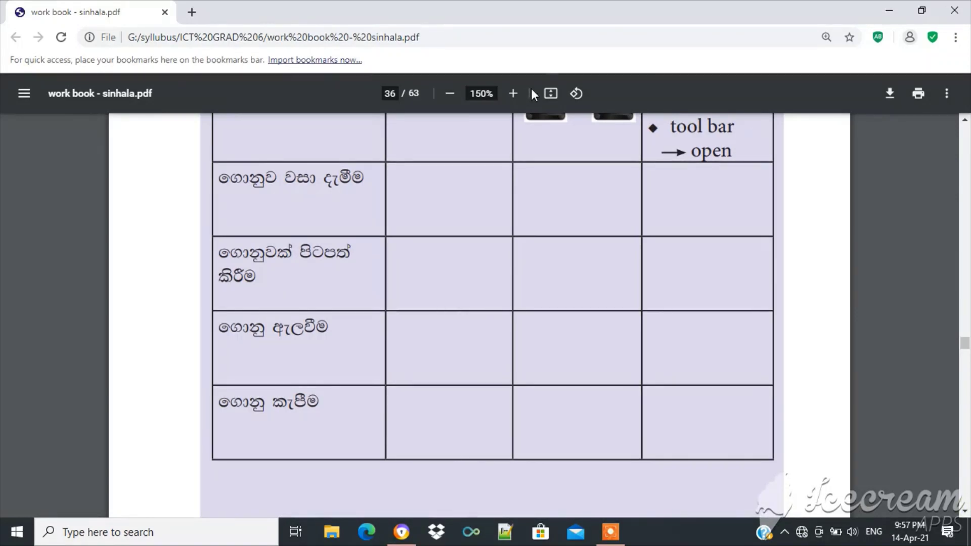
{"action": "left_click", "coordinate": [888, 9]}
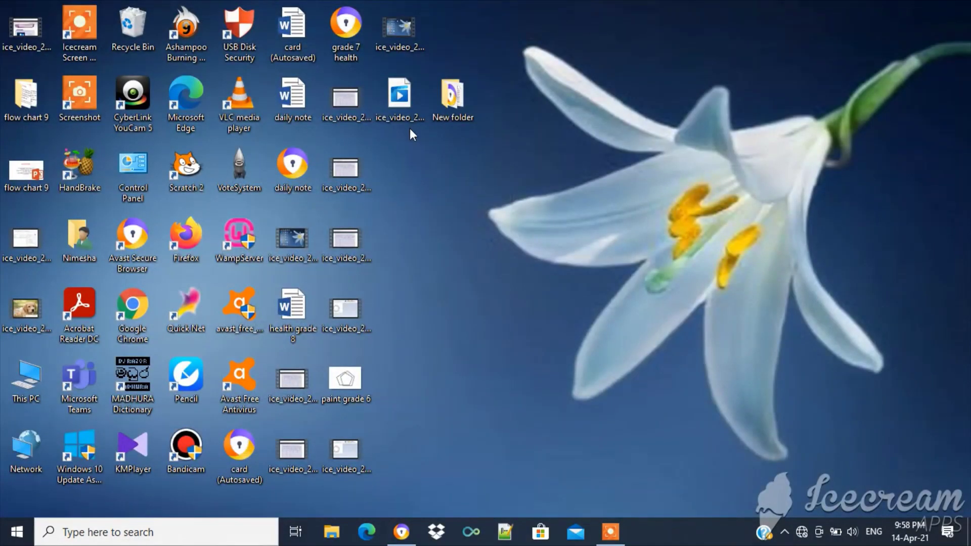
{"action": "double_click", "coordinate": [439, 101]}
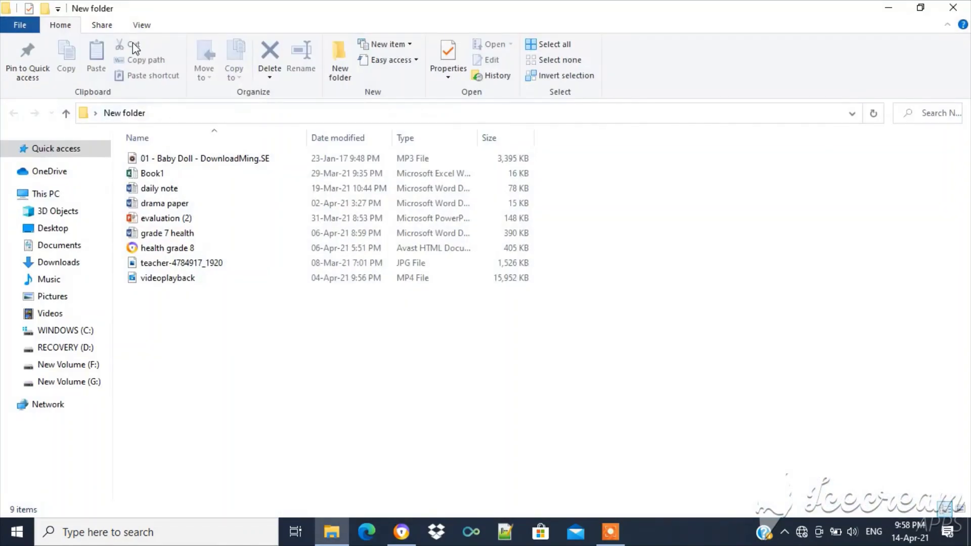
{"action": "left_click", "coordinate": [201, 266]}
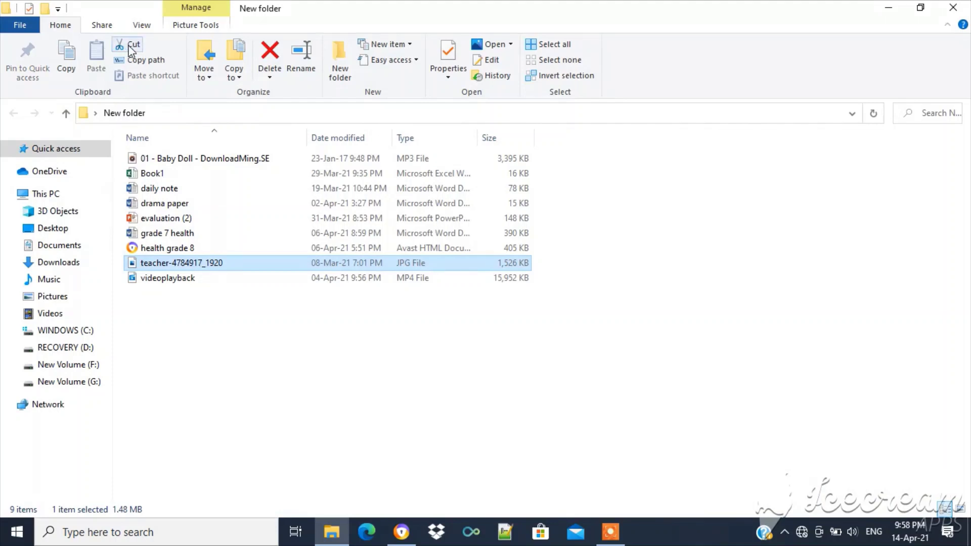
{"action": "left_click", "coordinate": [66, 74]}
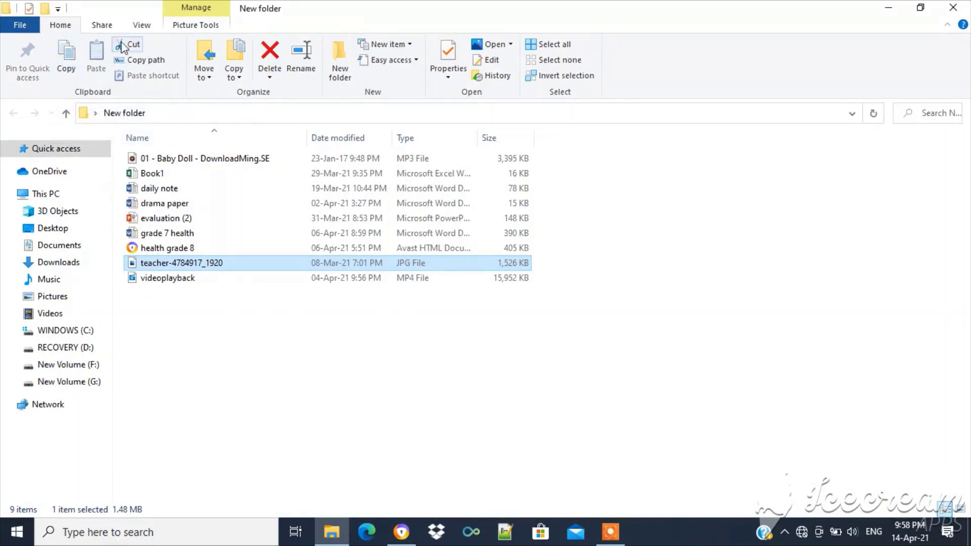